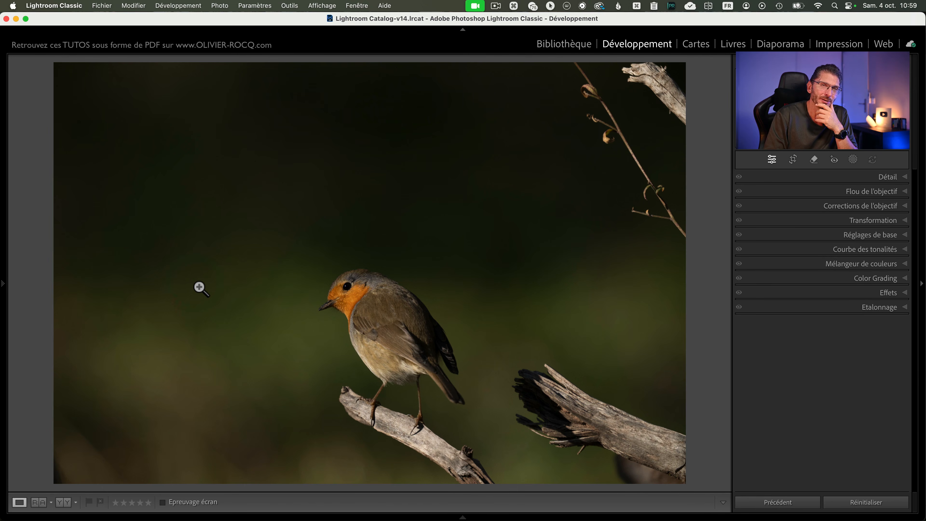
Cycle through the photo's two information overlays to examine its capture date, dimensions, exposure and lens data
{"action": "key", "text": "i"}
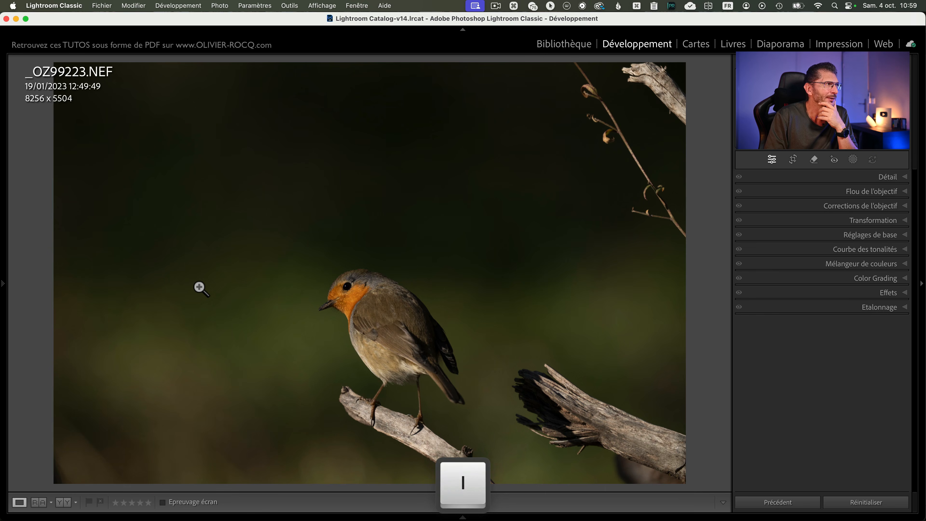
{"action": "key", "text": "i"}
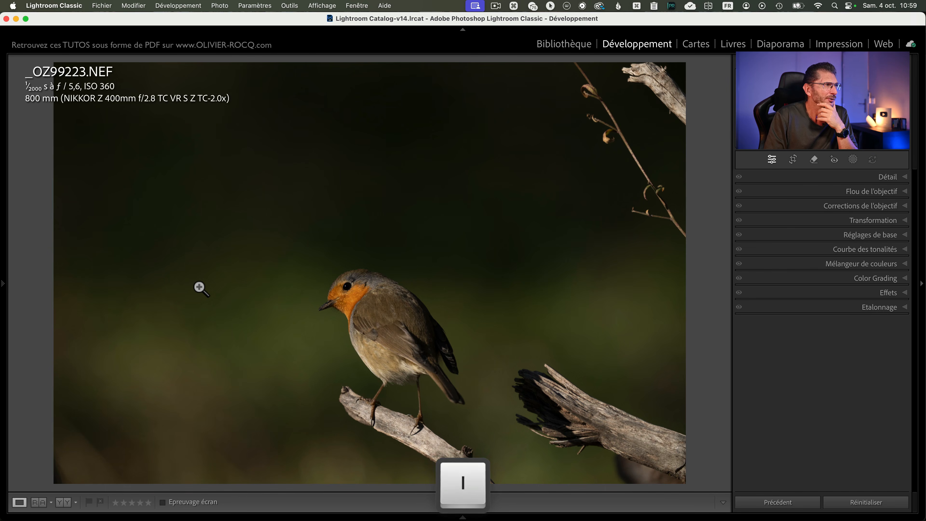
{"action": "key", "text": "i"}
{"action": "key", "text": "i"}
{"action": "key", "text": "i"}
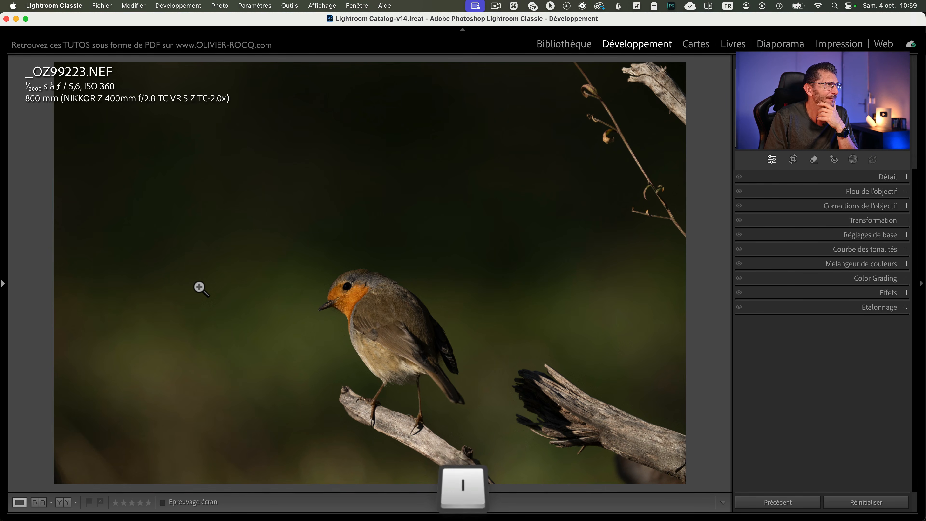
{"action": "key", "text": "i"}
{"action": "key", "text": "i"}
{"action": "key", "text": "i"}
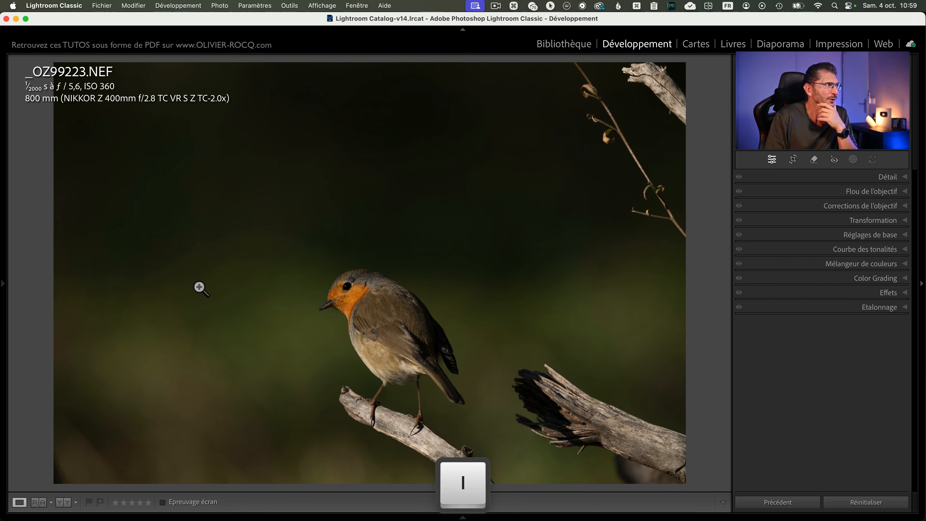
{"action": "key", "text": "i"}
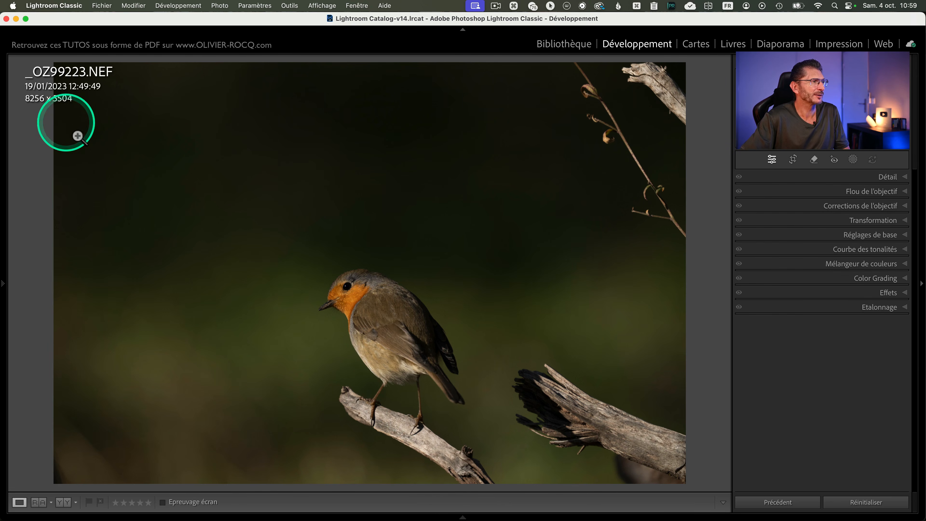
Check in the Develop view options that the third line of Informations sur la loupe 1 uses Dimensions recadrées
{"action": "left_click", "coordinate": [315, 6]}
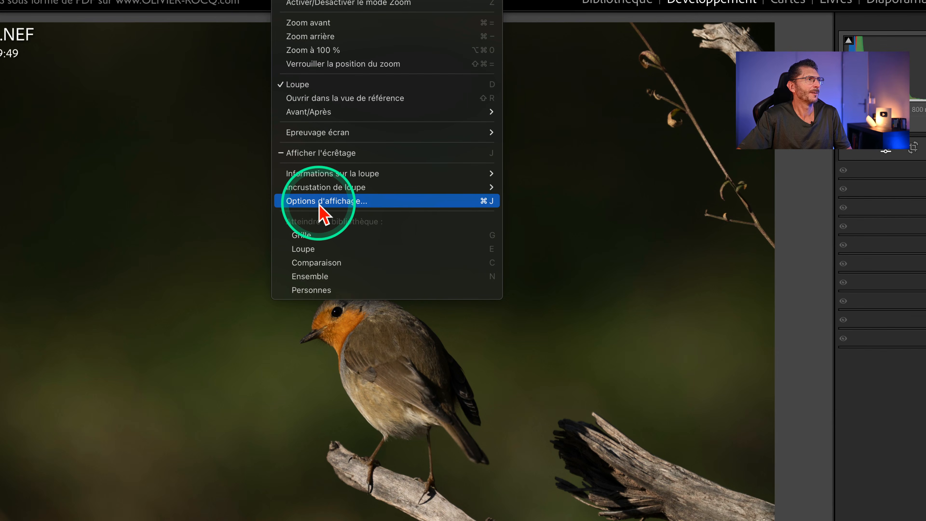
{"action": "left_click", "coordinate": [320, 206]}
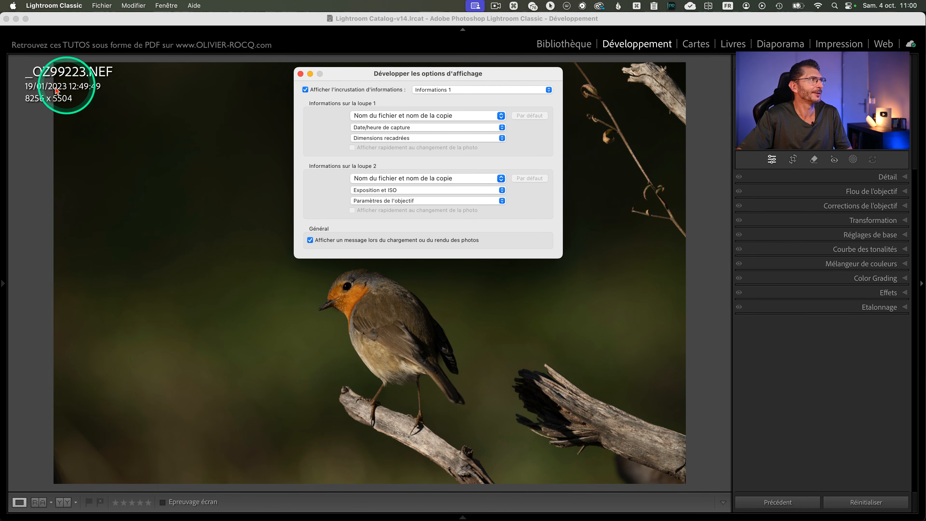
{"action": "left_click", "coordinate": [419, 138]}
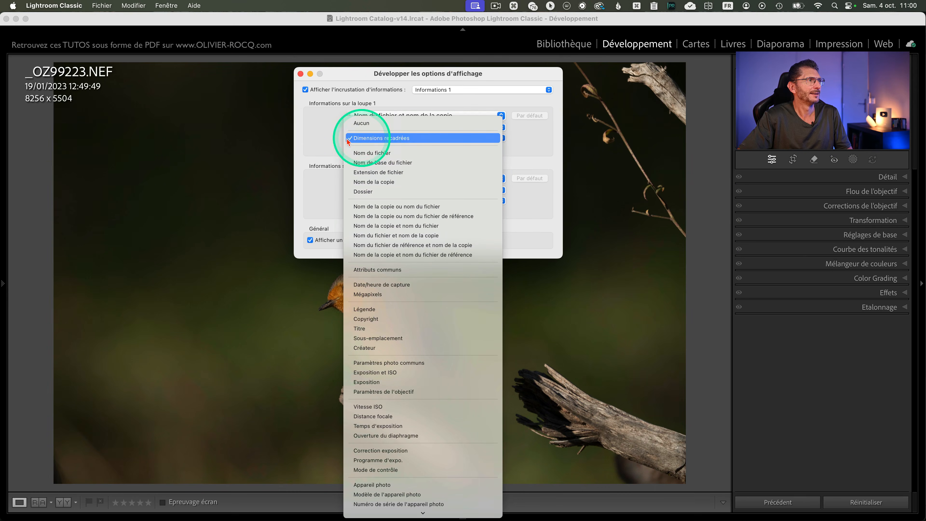
{"action": "left_click", "coordinate": [348, 142]}
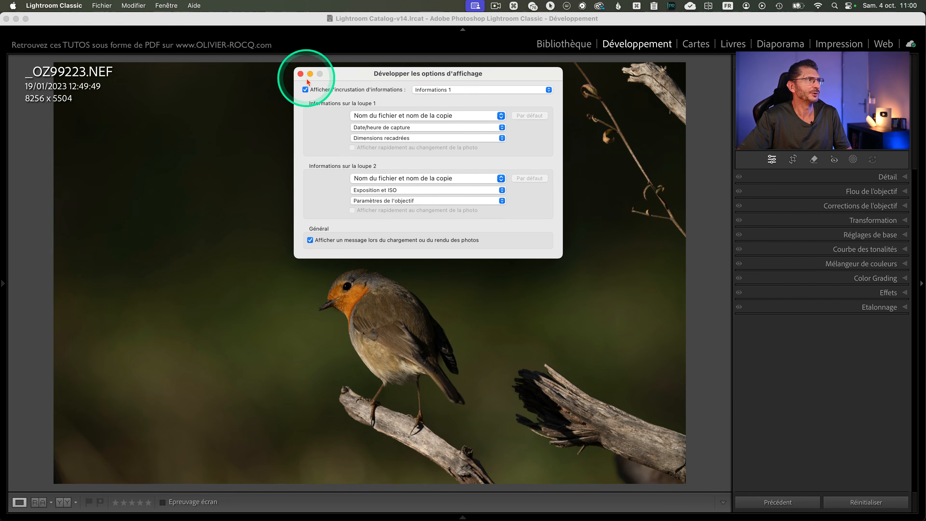
{"action": "left_click", "coordinate": [301, 74]}
Switch between the two loupe information overlays, finishing on the one with the capture date and cropped dimensions
{"action": "key", "text": "i"}
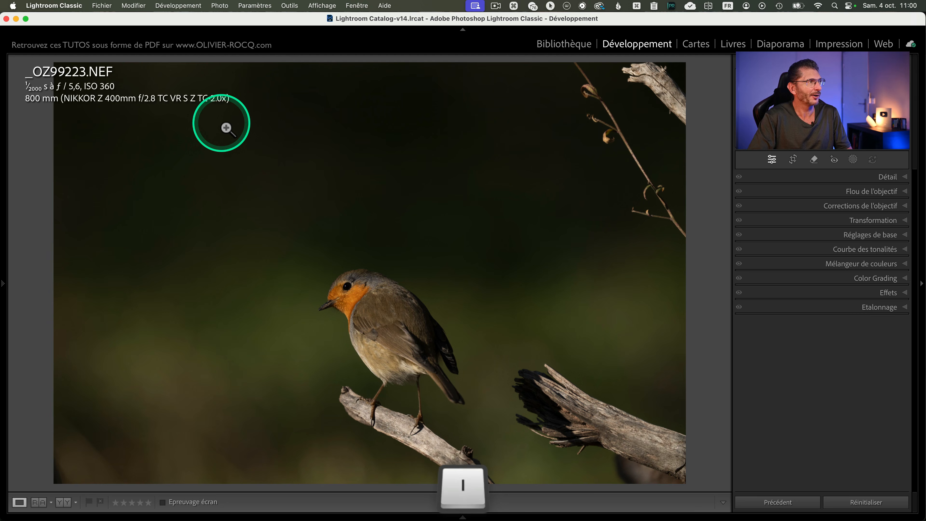
{"action": "key", "text": "i"}
{"action": "key", "text": "i"}
{"action": "key", "text": "i"}
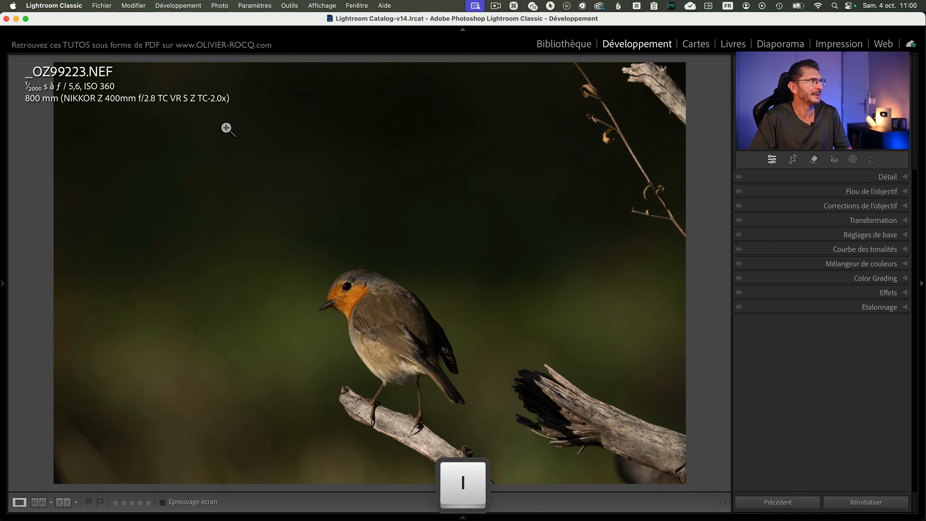
{"action": "key", "text": "i"}
{"action": "key", "text": "i"}
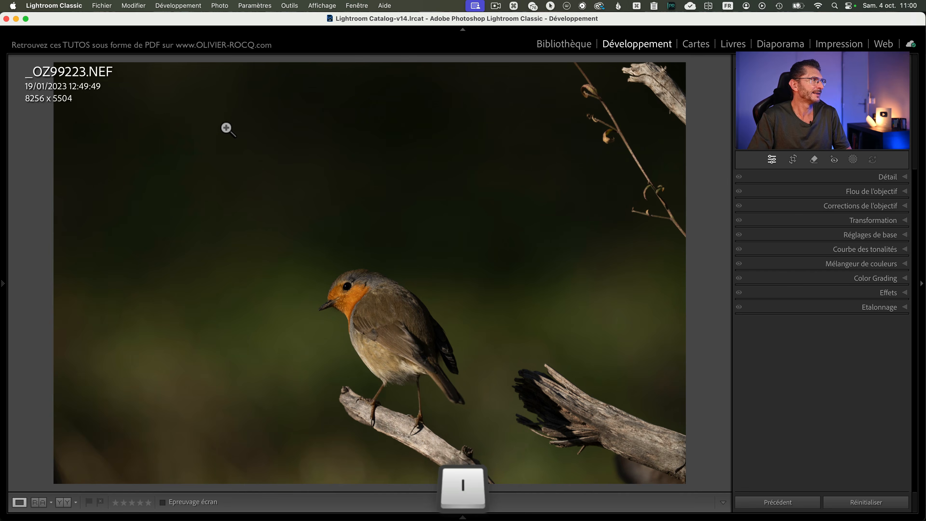
Calculate the uncropped photo's total pixel count in the system search as 8256*5504, and close the search
{"action": "key", "text": "ctrl"}
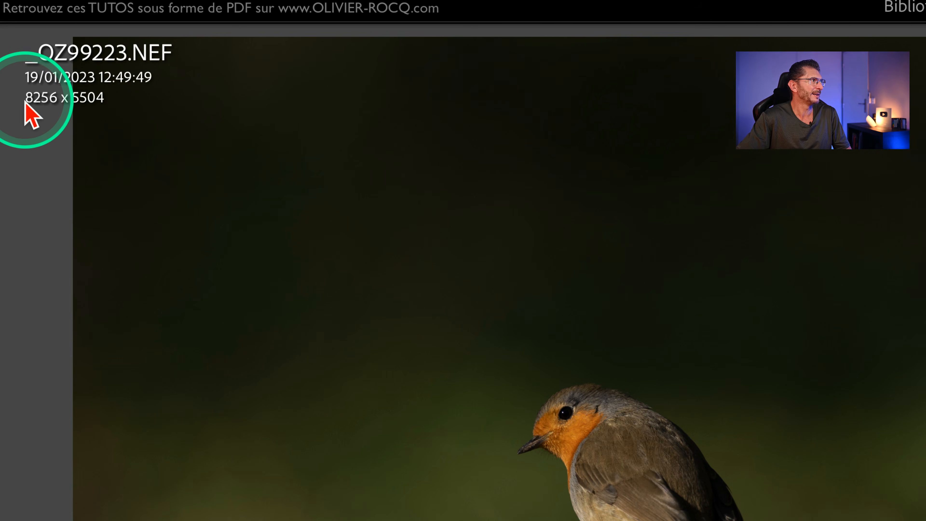
{"action": "type", "text": "825"}
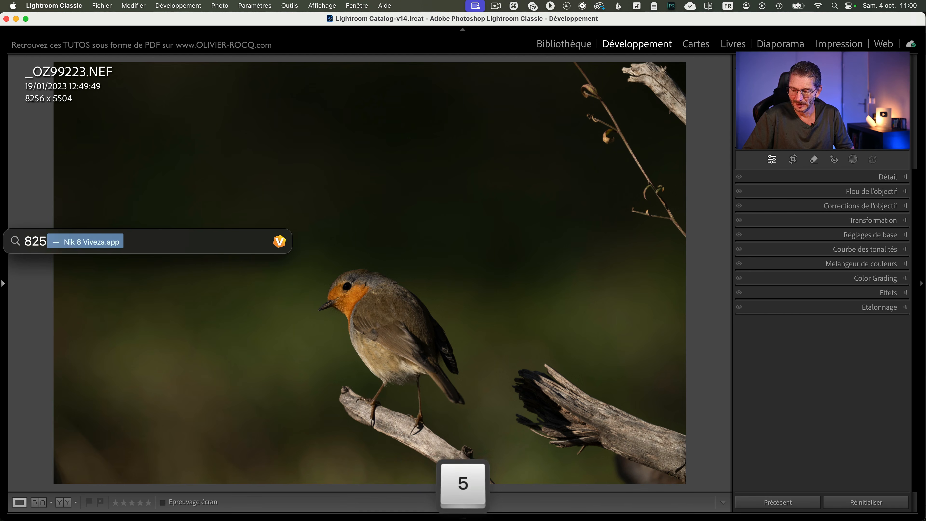
{"action": "type", "text": "6*"}
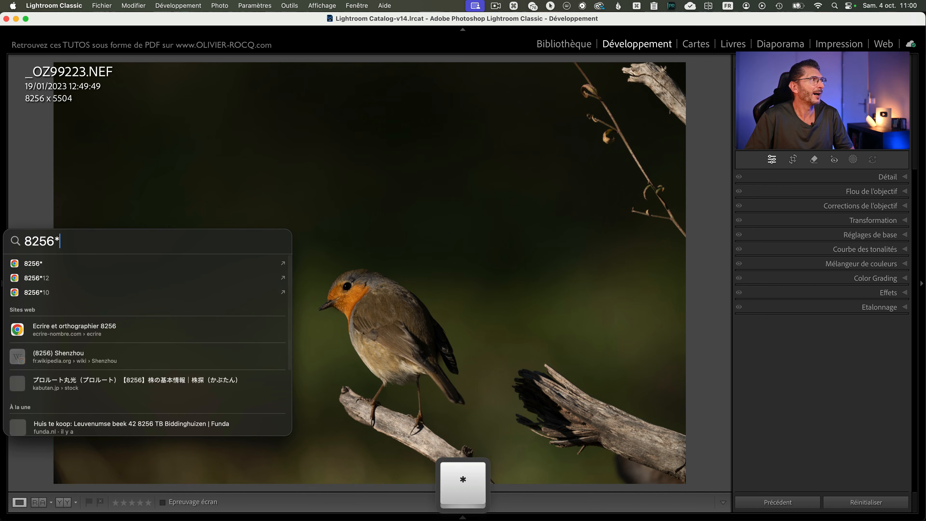
{"action": "type", "text": "5504"}
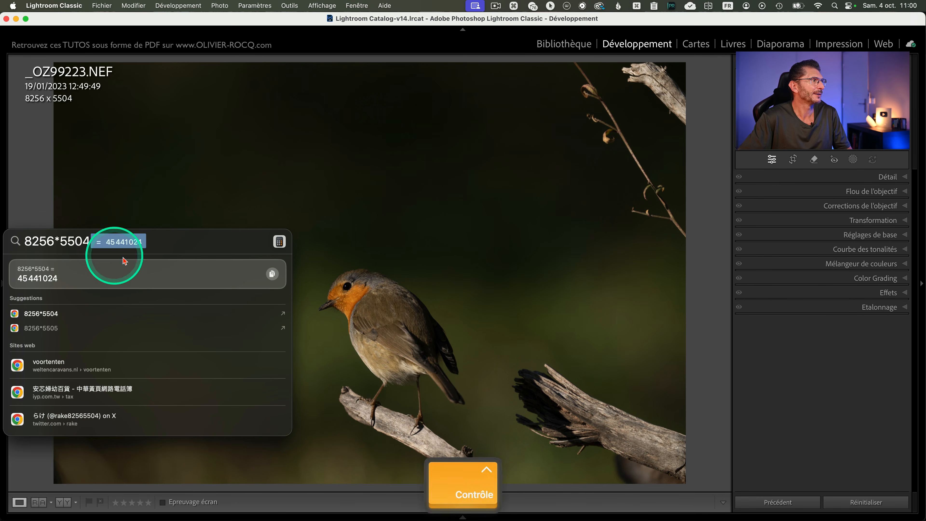
{"action": "scroll", "coordinate": [123, 252], "scroll_direction": "up", "scroll_amount": 5}
{"action": "scroll", "coordinate": [133, 245], "scroll_direction": "down", "scroll_amount": 5}
{"action": "left_click", "coordinate": [53, 136]}
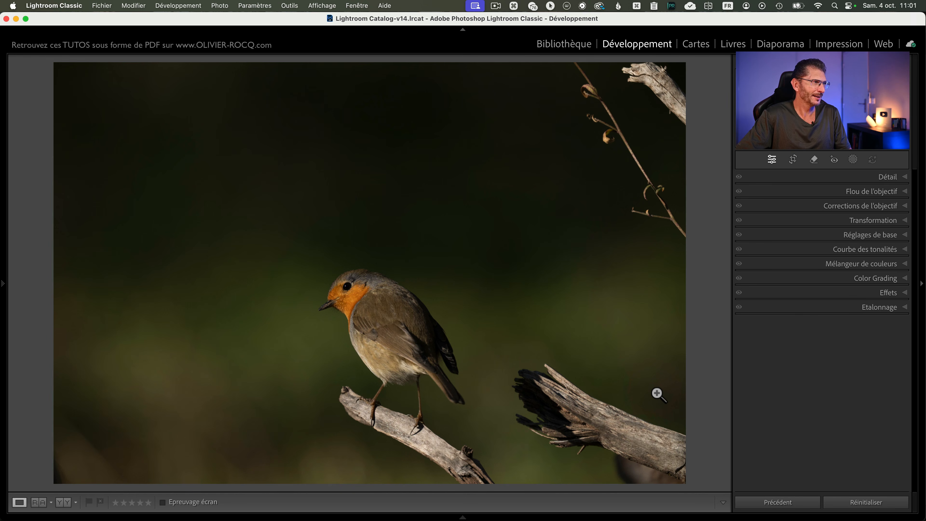
Crop the photo at its original aspect ratio, trimming away its upper and right areas around the bird, and apply the crop
{"action": "left_click", "coordinate": [792, 160]}
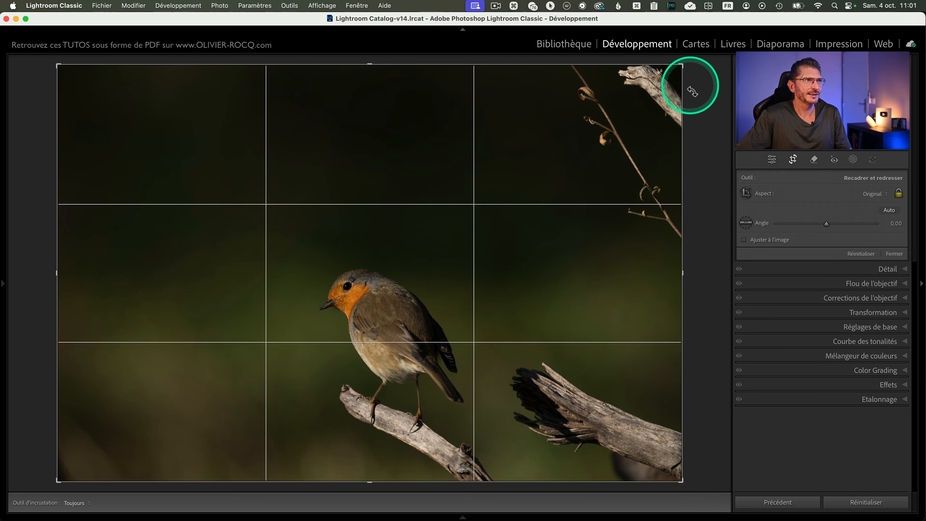
{"action": "left_click_drag", "start_coordinate": [682, 66], "coordinate": [613, 127]}
{"action": "double_click", "coordinate": [547, 180]}
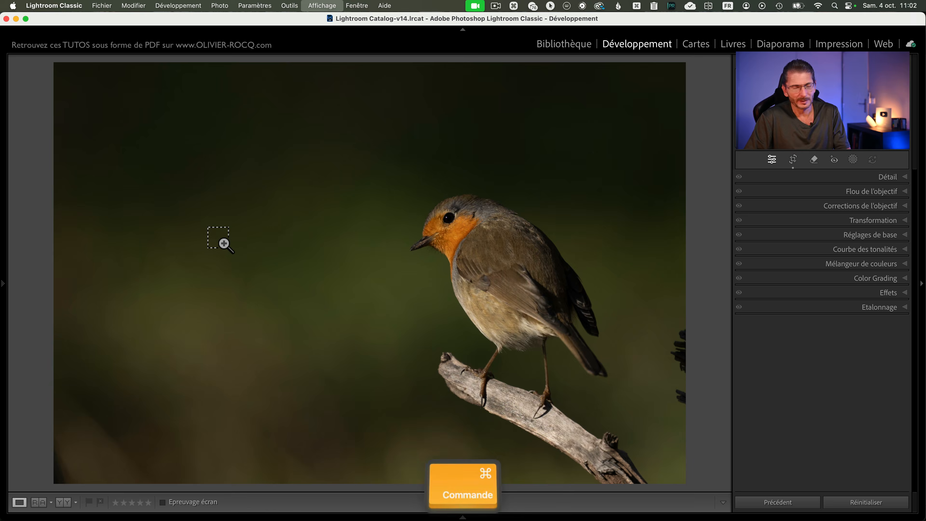
{"action": "key", "text": "super+minus"}
{"action": "key", "text": "super+minus"}
{"action": "key", "text": "super+minus"}
{"action": "key", "text": "super+plus"}
{"action": "key", "text": "super+plus"}
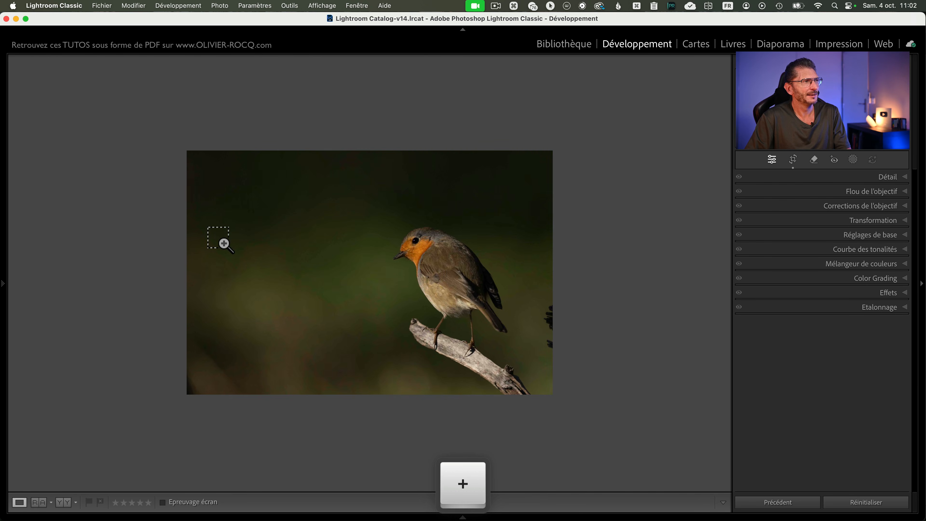
{"action": "key", "text": "super+minus"}
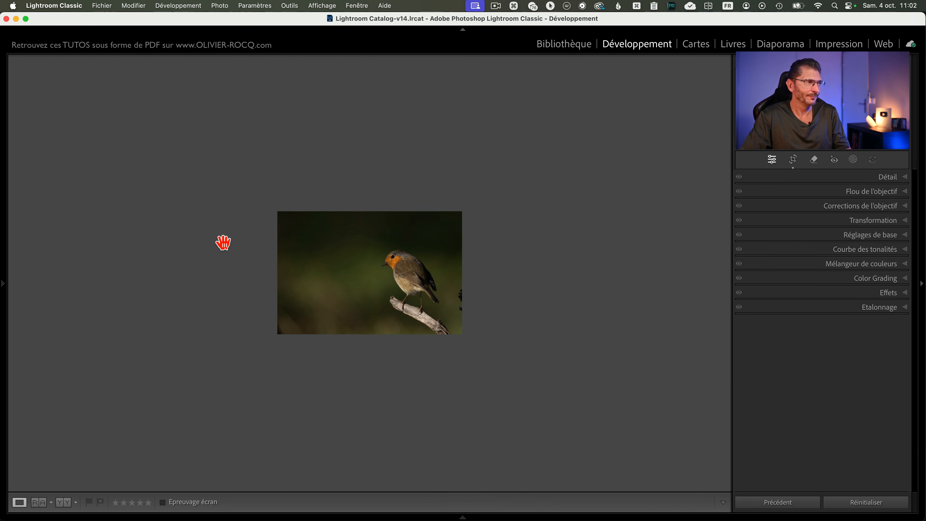
Reopen the photo's crop and switch the crop frame from landscape to portrait orientation
{"action": "left_click", "coordinate": [793, 159]}
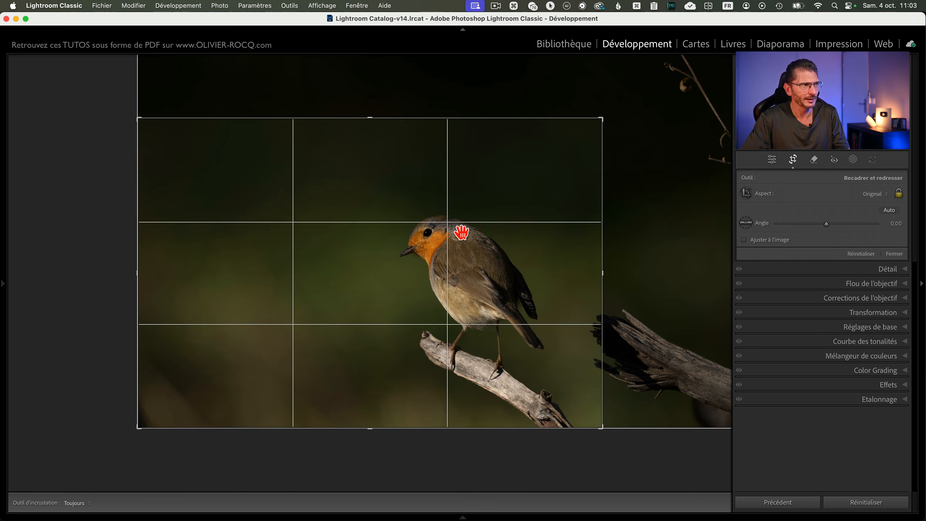
{"action": "key", "text": "x"}
{"action": "key", "text": "x"}
{"action": "key", "text": "x"}
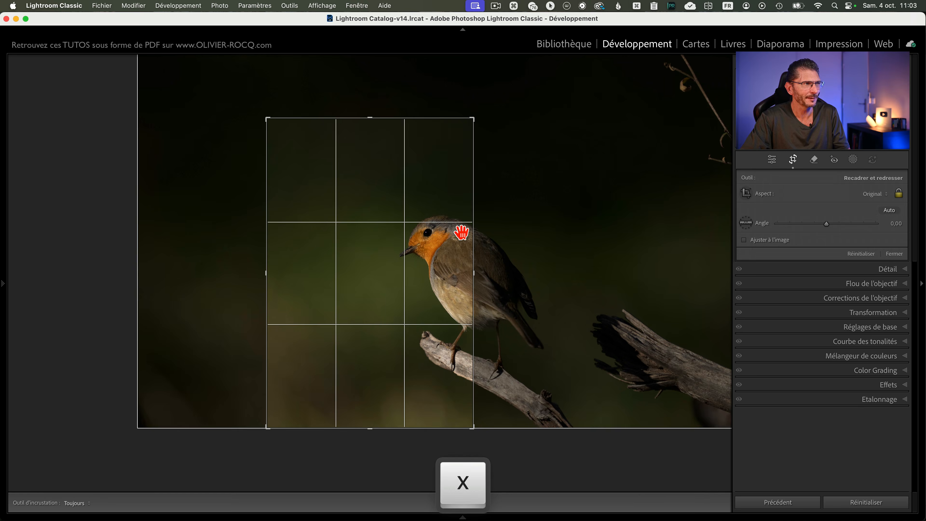
{"action": "key", "text": "x"}
{"action": "key", "text": "x"}
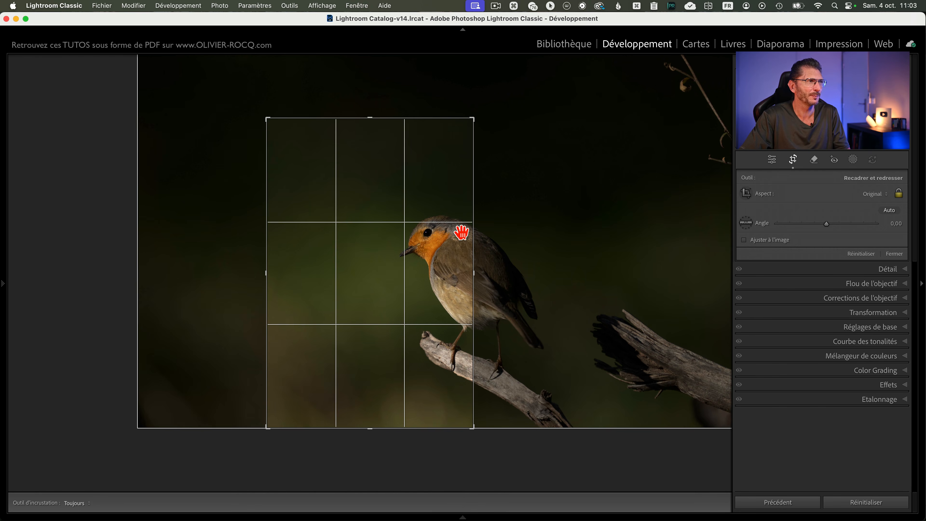
Resize the portrait crop frame and reposition the photo so that the bird and its branch fit tightly inside
{"action": "left_click_drag", "start_coordinate": [474, 122], "coordinate": [514, 99]}
{"action": "left_click_drag", "start_coordinate": [478, 242], "coordinate": [396, 270]}
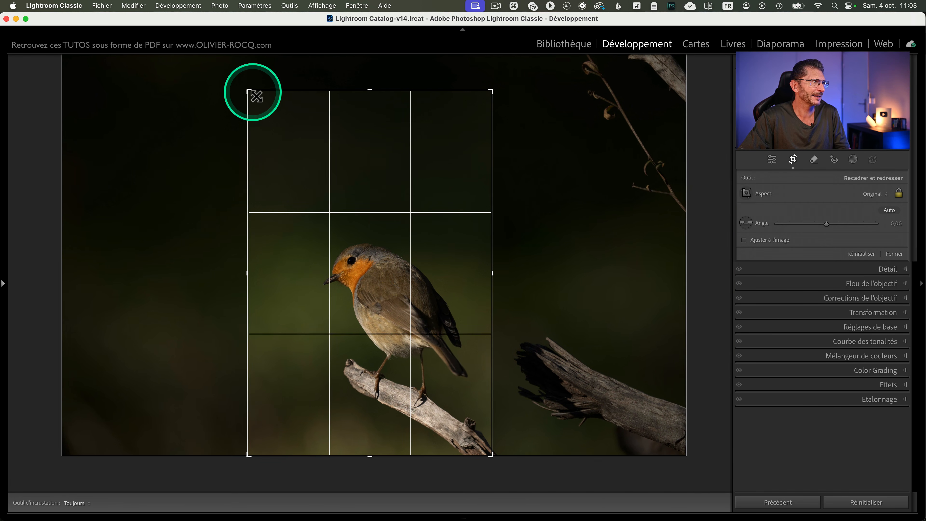
{"action": "left_click_drag", "start_coordinate": [252, 93], "coordinate": [269, 123]}
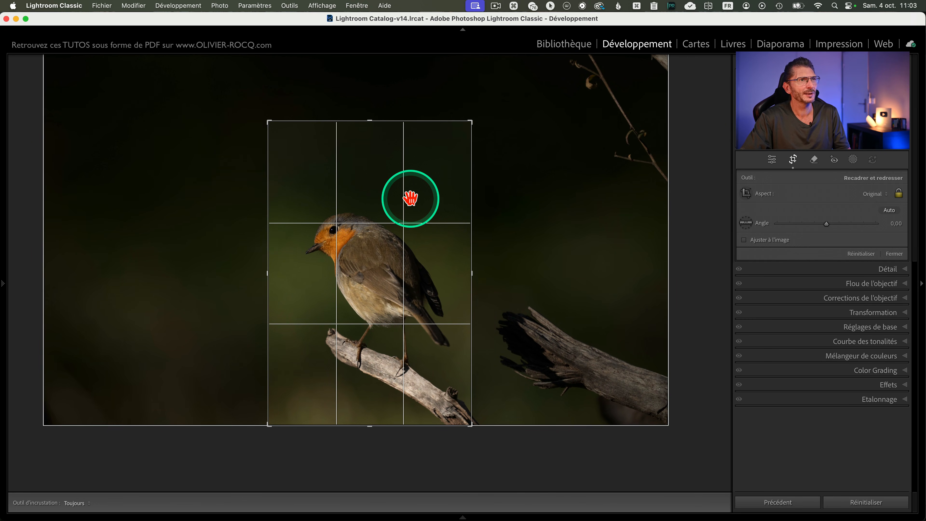
Try lowering the crop frame's top edge with the aspect ratio unlocked, and undo the change
{"action": "left_click", "coordinate": [878, 195]}
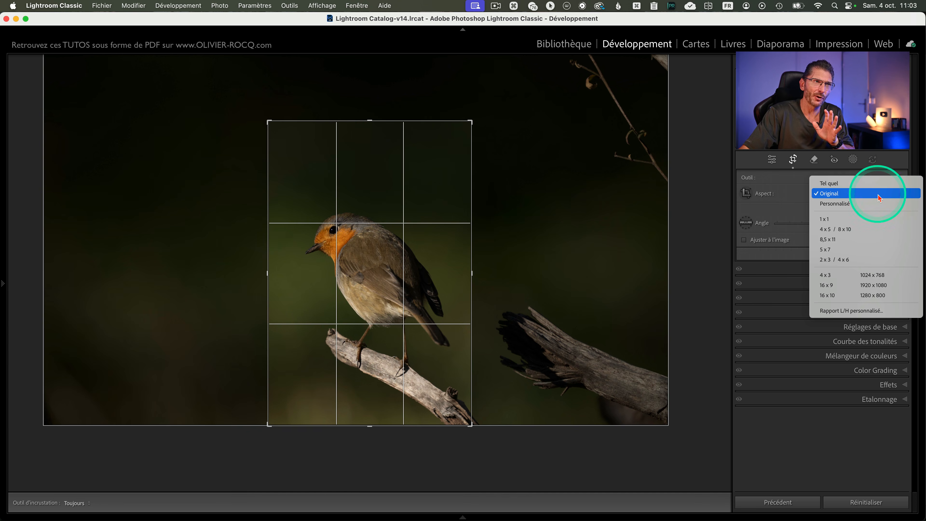
{"action": "left_click", "coordinate": [878, 195]}
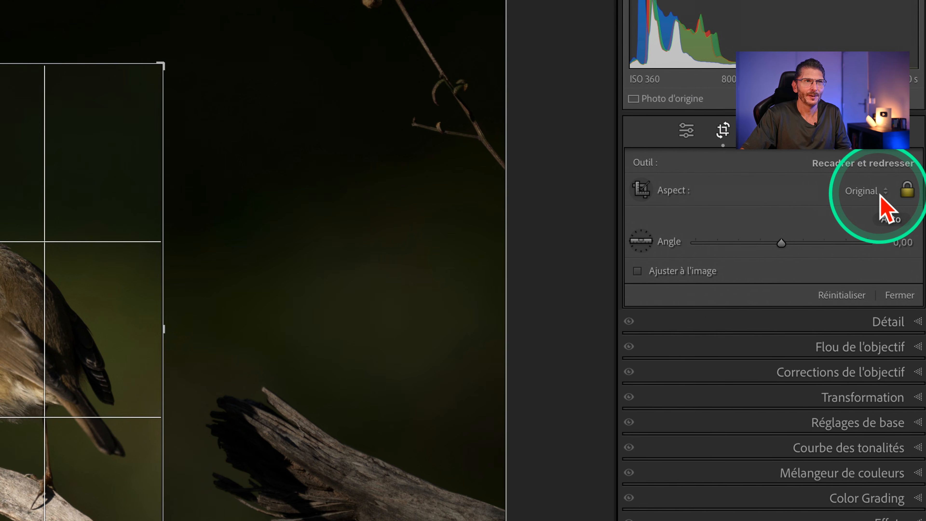
{"action": "left_click", "coordinate": [887, 194]}
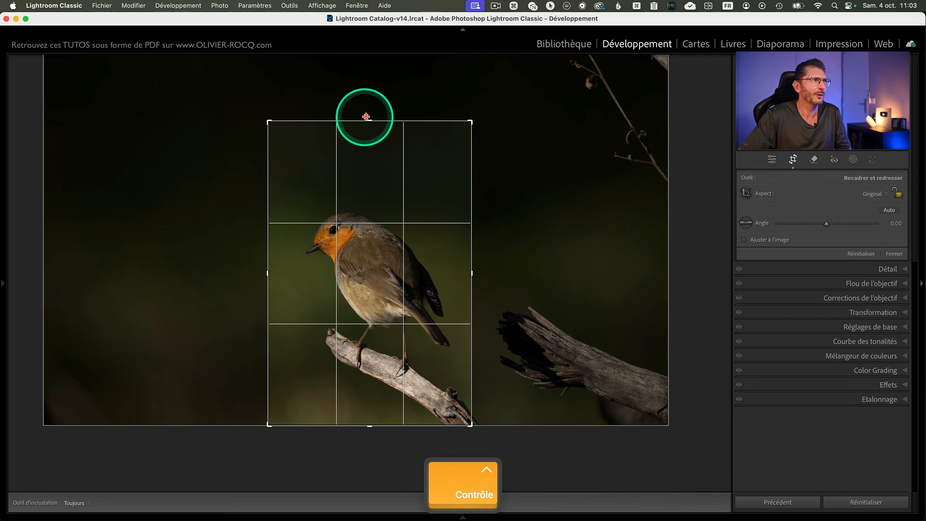
{"action": "left_click_drag", "start_coordinate": [365, 119], "coordinate": [354, 159]}
{"action": "key", "text": "super+z"}
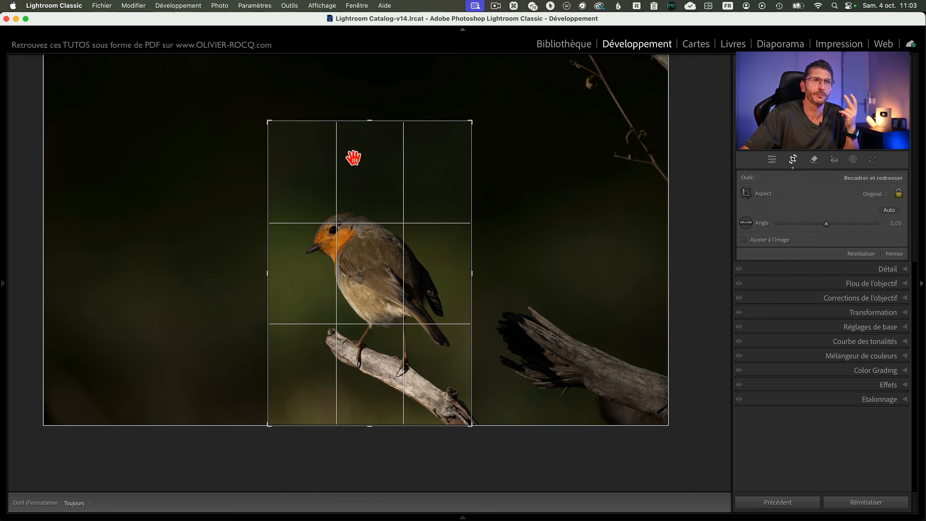
Set the crop's aspect ratio to 4 x 5 / 8 x 10, shift the photo upward within the frame, and apply the crop
{"action": "left_click", "coordinate": [885, 196]}
{"action": "left_click", "coordinate": [845, 229]}
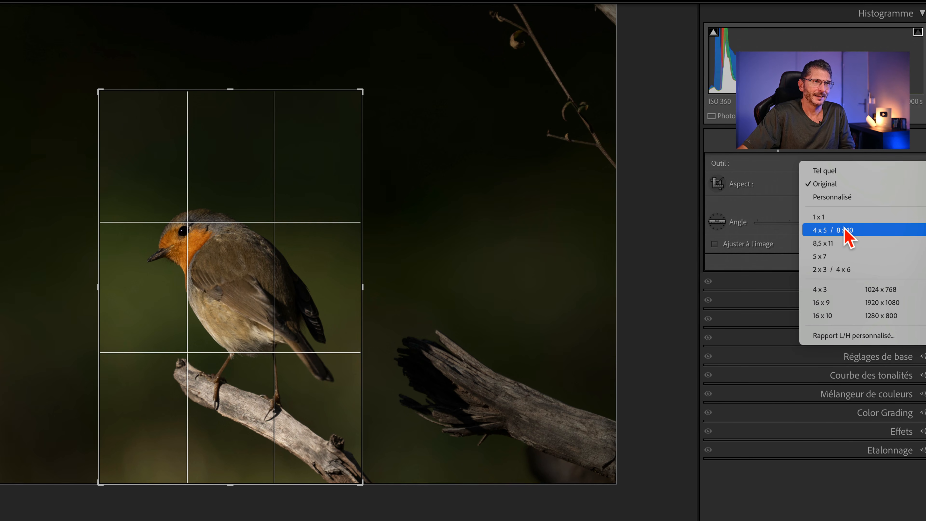
{"action": "left_click", "coordinate": [845, 231]}
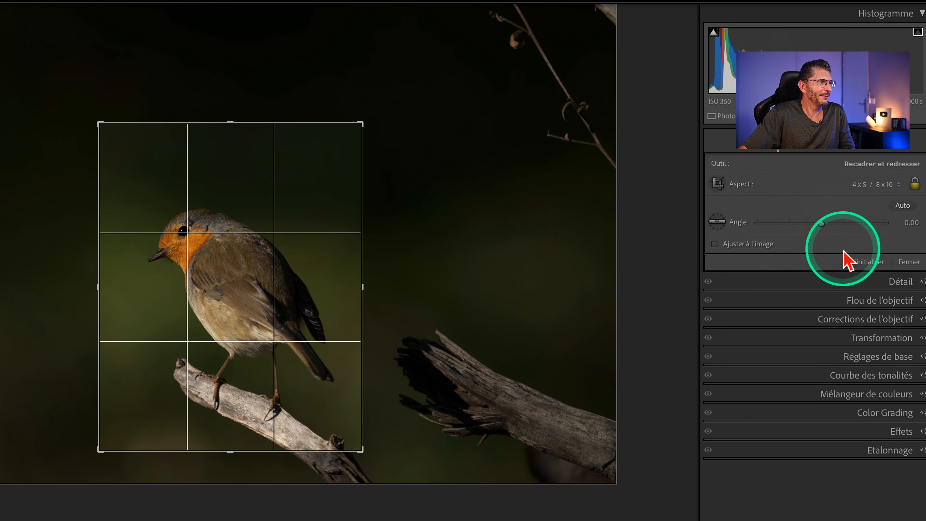
{"action": "left_click_drag", "start_coordinate": [326, 313], "coordinate": [328, 280]}
{"action": "key", "text": "Return"}
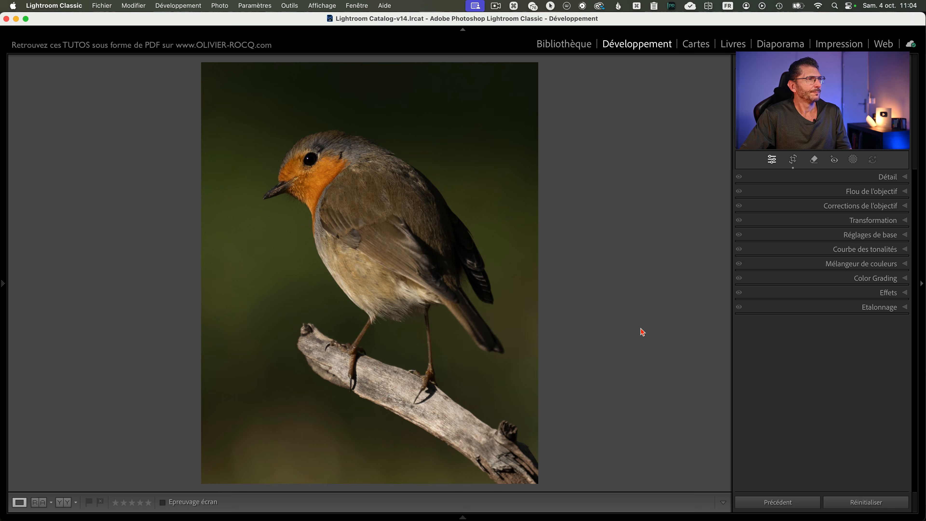
Show the photo's info overlay and multiply its cropped dimensions, 2678*3347, with a system-wide Spotlight calculation
{"action": "key", "text": "i"}
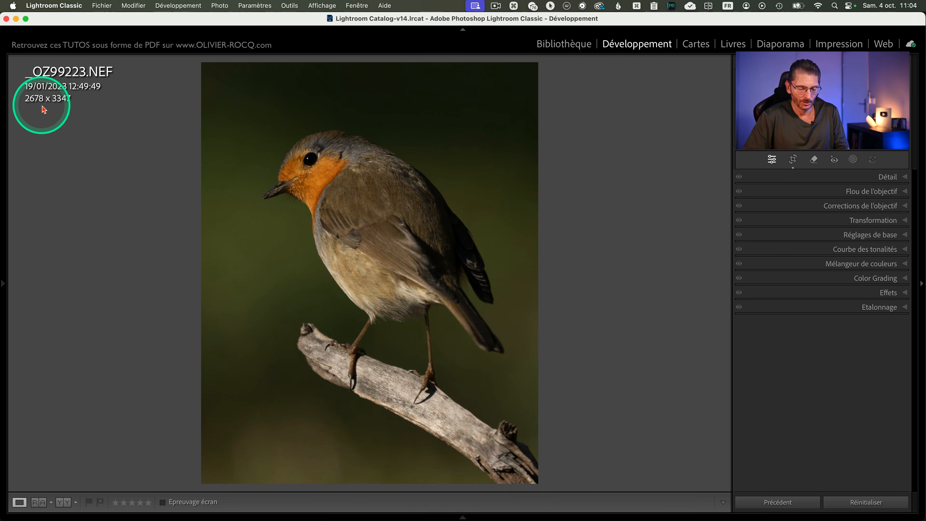
{"action": "key", "text": "super+space"}
{"action": "type", "text": "2678"}
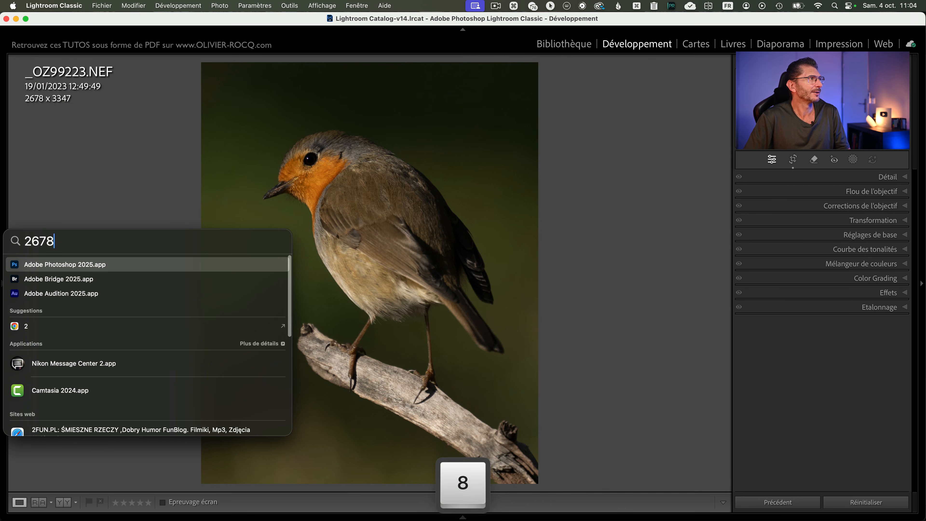
{"action": "type", "text": "*3347"}
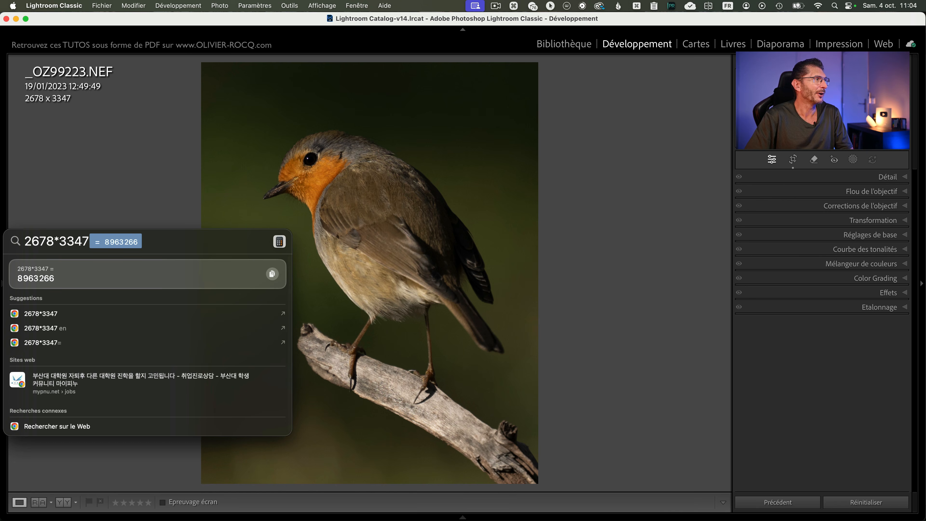
{"action": "left_click", "coordinate": [141, 152]}
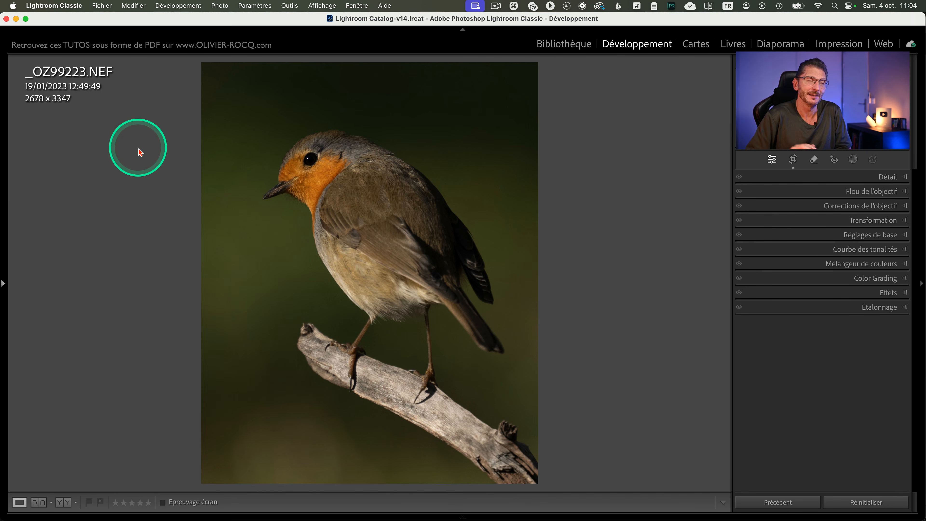
Reset all of the photo's develop settings, including the crop, and hide the info overlay
{"action": "left_click", "coordinate": [340, 255]}
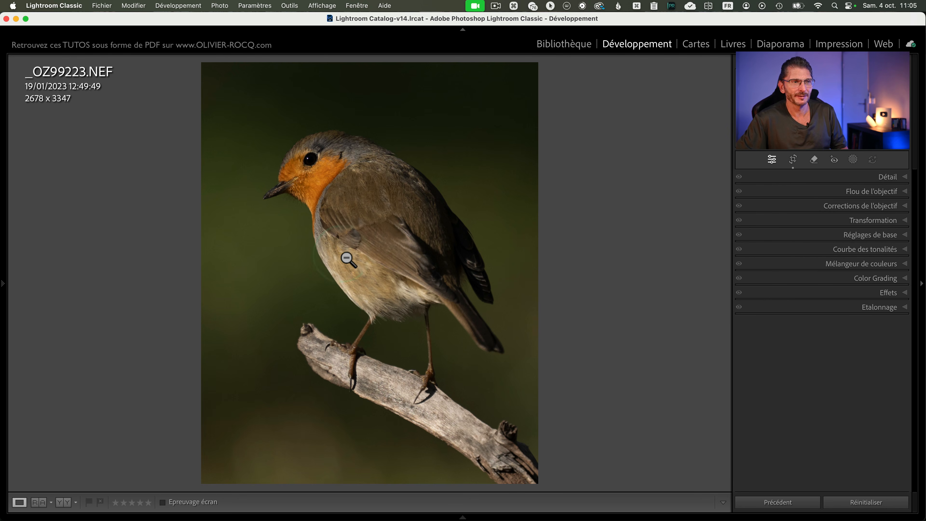
{"action": "left_click", "coordinate": [867, 503]}
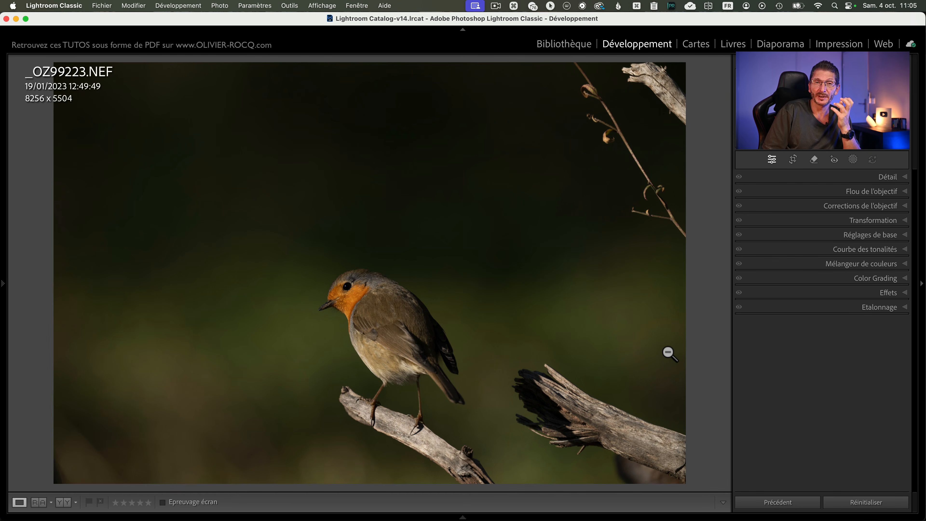
{"action": "key", "text": "i"}
{"action": "key", "text": "i"}
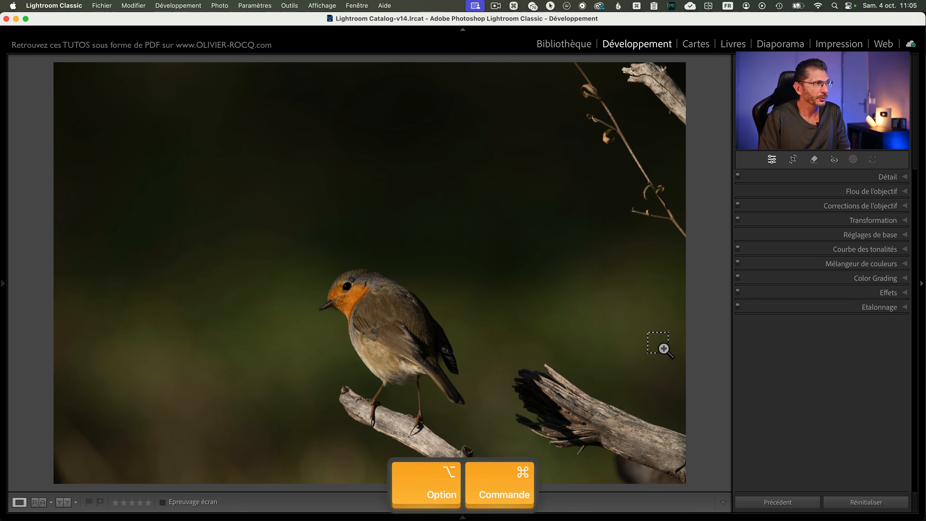
Overlay the layout image listing the order of develop operations on the photo, review it, and close it
{"action": "key", "text": "alt+super+o"}
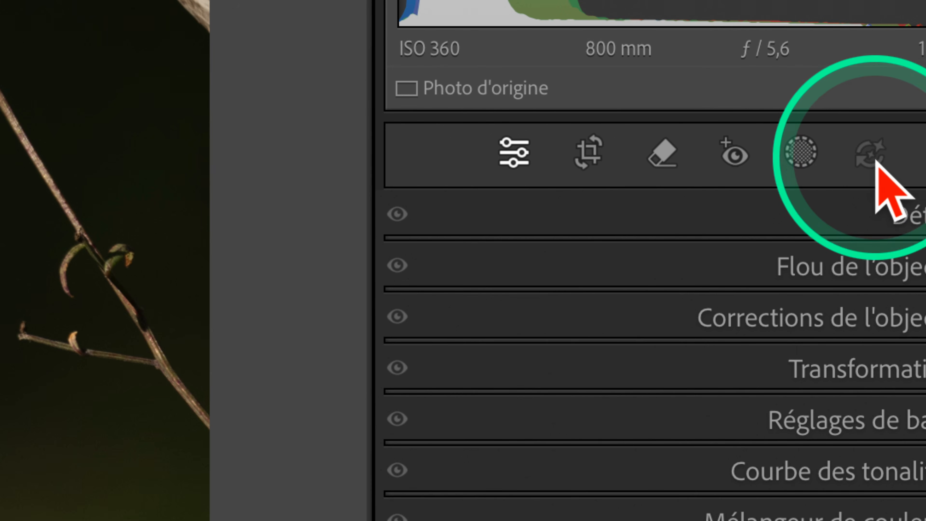
{"action": "left_click", "coordinate": [886, 161]}
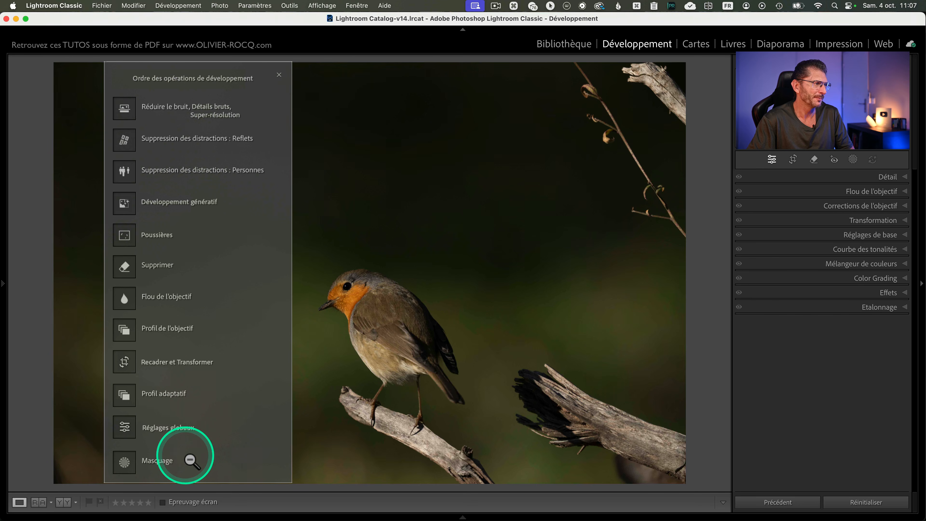
{"action": "key", "text": "Escape"}
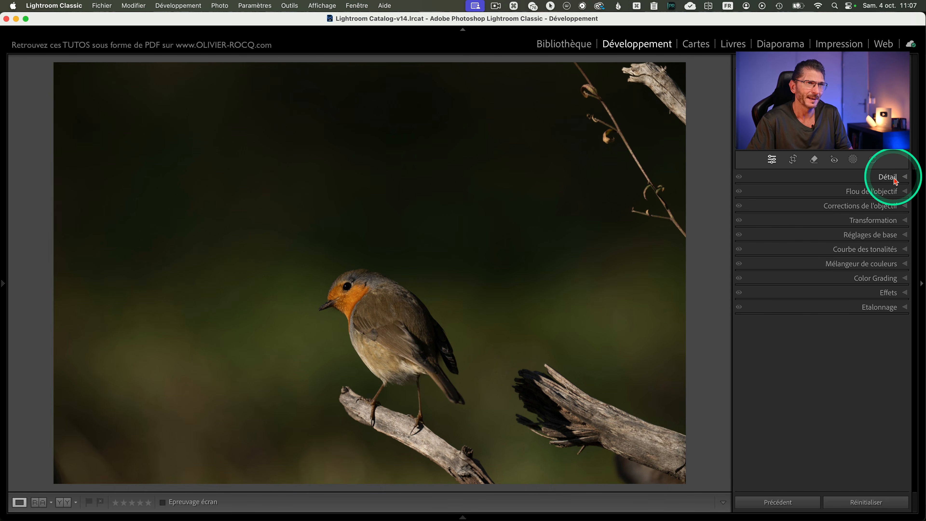
Try moving Détail below Flou de l'objectif in the Develop panel customization, restore its place, and cancel the dialog
{"action": "key", "text": "ctrl"}
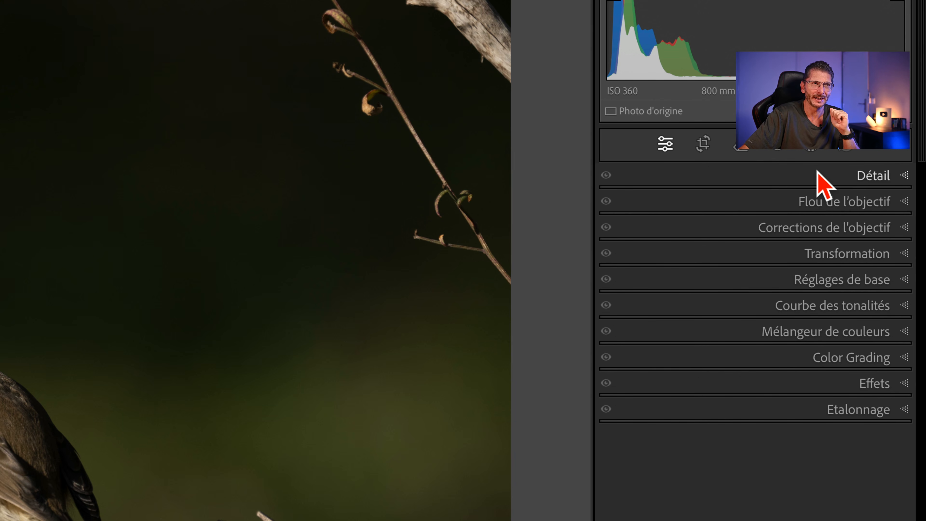
{"action": "right_click", "coordinate": [723, 207]}
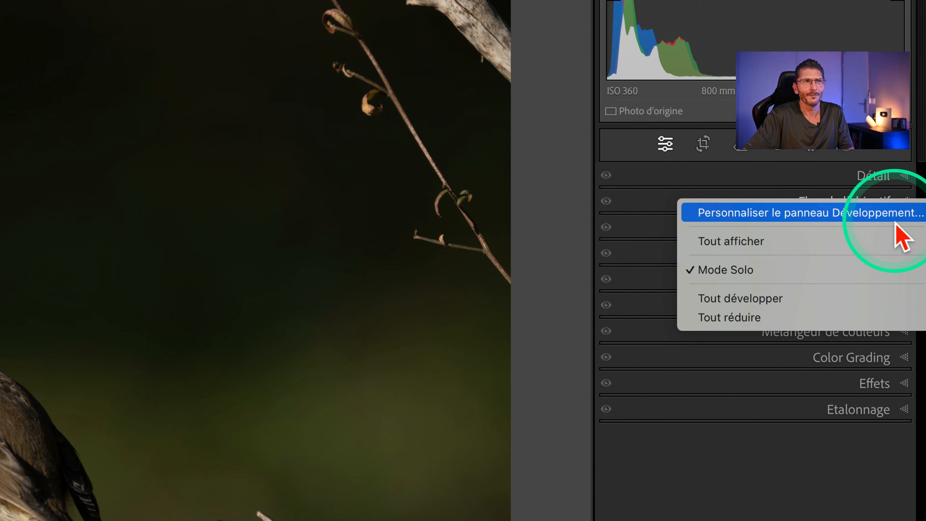
{"action": "left_click", "coordinate": [839, 219]}
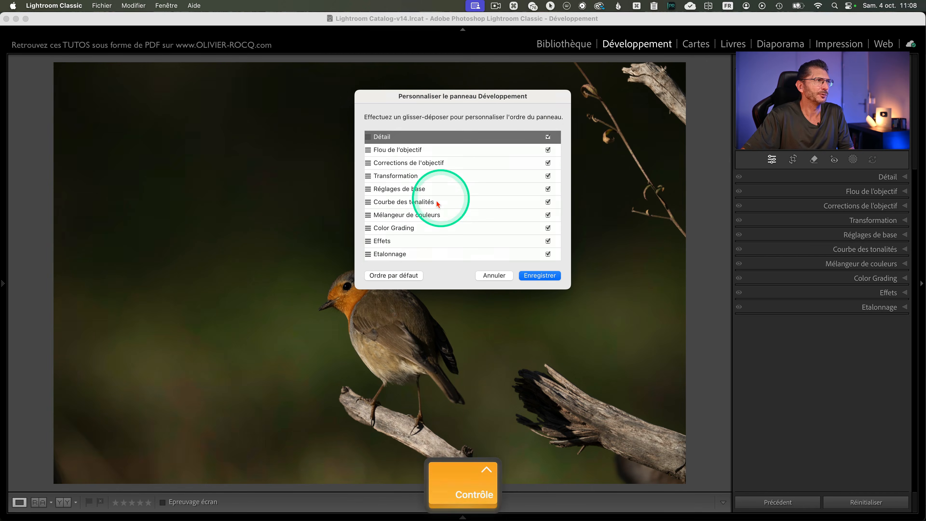
{"action": "left_click", "coordinate": [376, 253]}
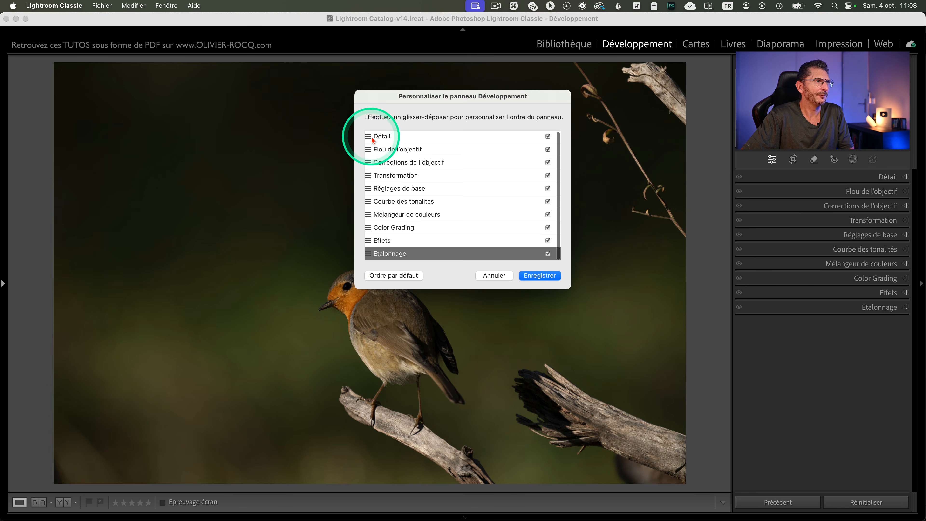
{"action": "mouse_move", "coordinate": [376, 137]}
{"action": "left_mouse_down"}
{"action": "mouse_move", "coordinate": [381, 161]}
{"action": "mouse_move", "coordinate": [377, 154]}
{"action": "left_mouse_up"}
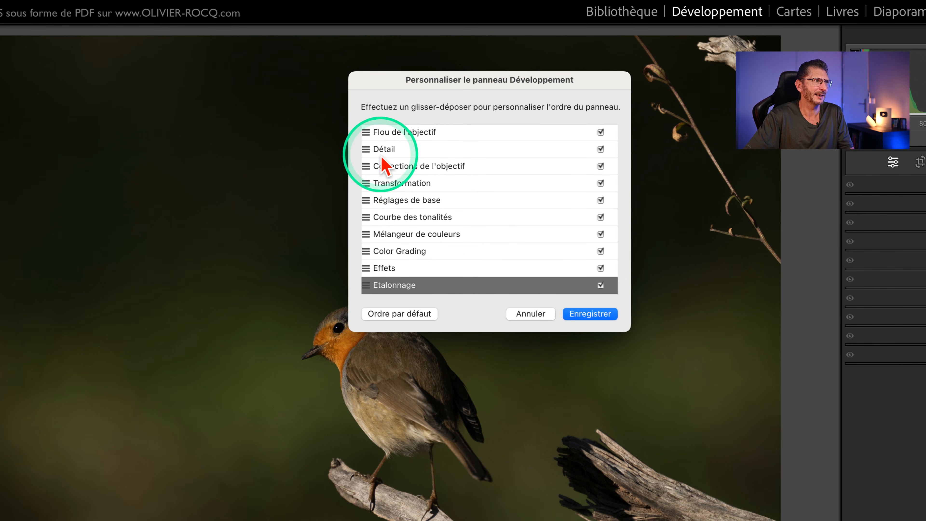
{"action": "left_click_drag", "start_coordinate": [367, 152], "coordinate": [382, 136]}
{"action": "left_click", "coordinate": [530, 314]}
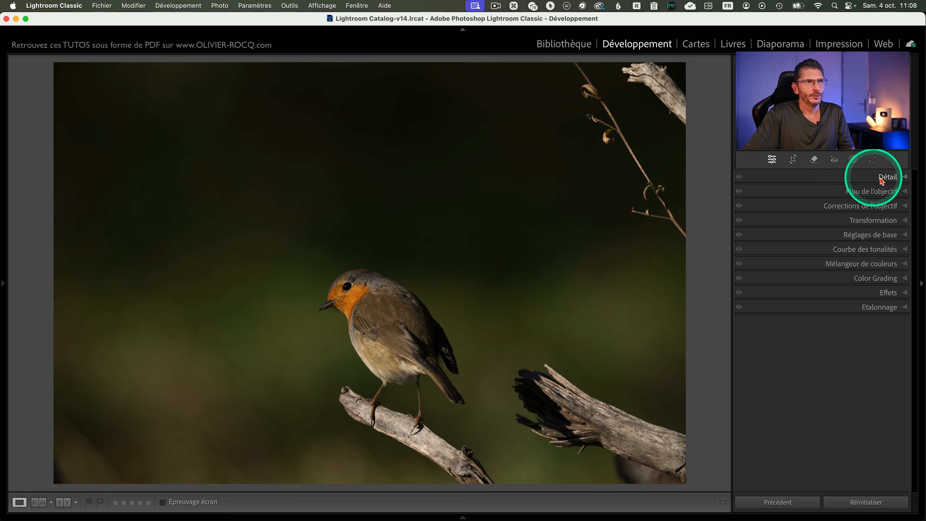
Inspect the bird up close, return to the full view, and enable Super-résolution in the Détail settings
{"action": "left_click", "coordinate": [894, 176]}
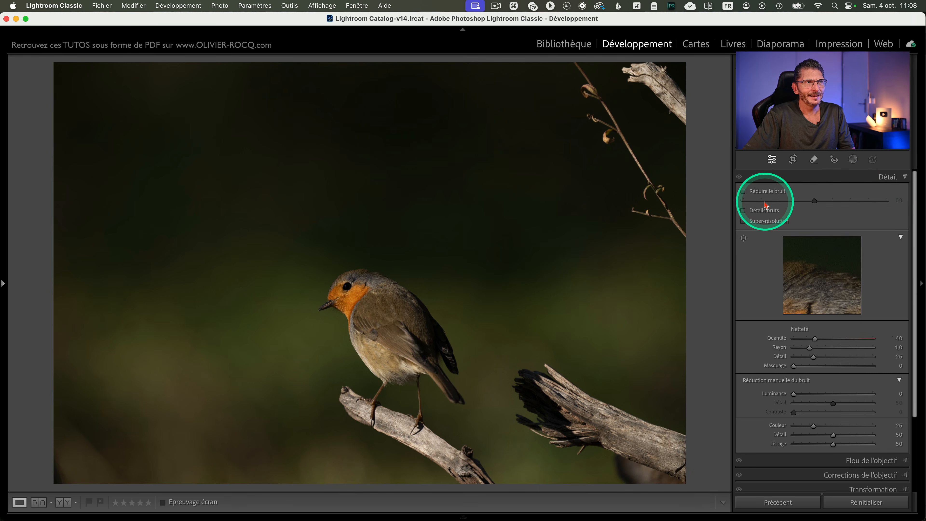
{"action": "left_click", "coordinate": [369, 337]}
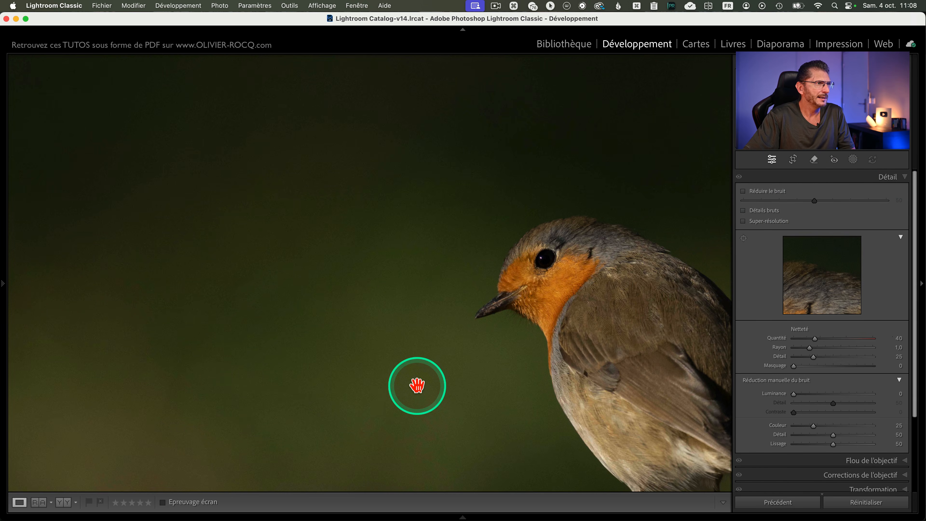
{"action": "left_click", "coordinate": [417, 383]}
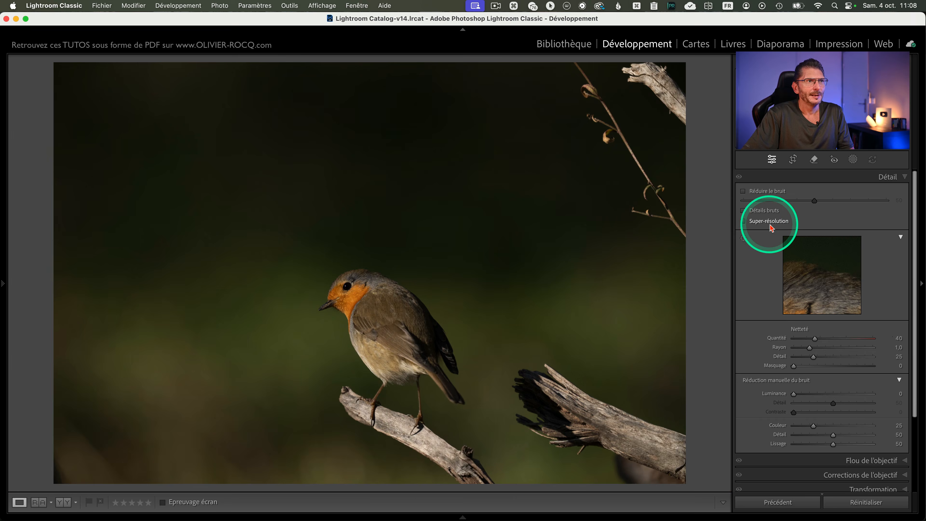
{"action": "left_click", "coordinate": [733, 223]}
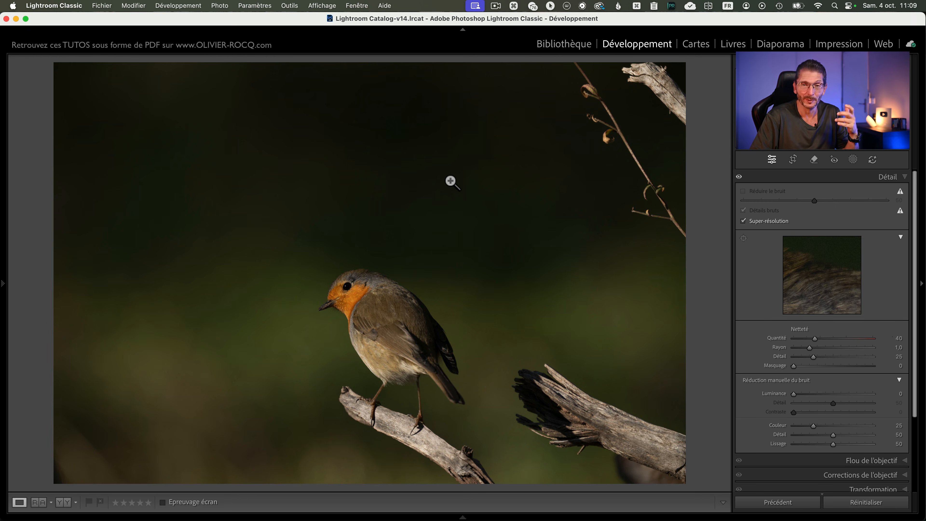
Show the photo's info overlay and calculate 16512*11008 in Spotlight for the enhanced photo's pixel count
{"action": "key", "text": "i"}
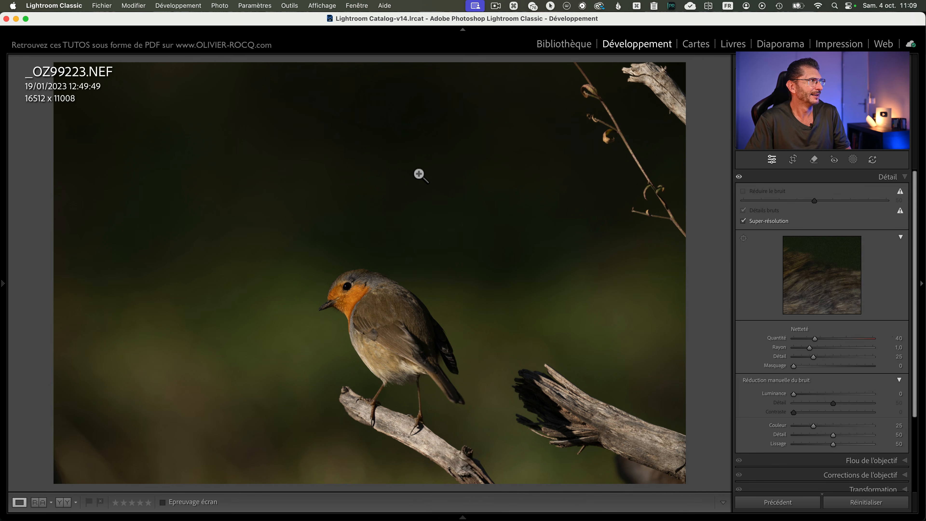
{"action": "scroll", "coordinate": [30, 109], "scroll_direction": "up", "scroll_amount": 5, "text": "ctrl"}
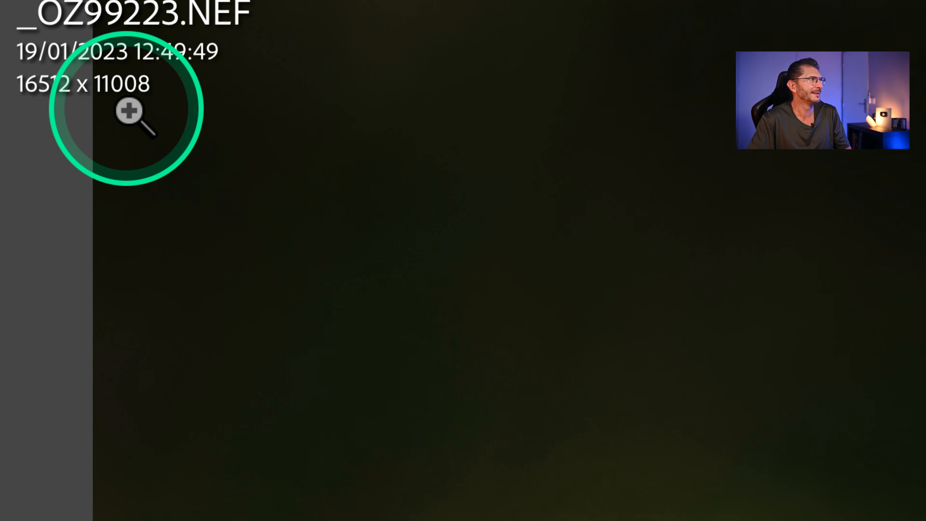
{"action": "key", "text": "super+space"}
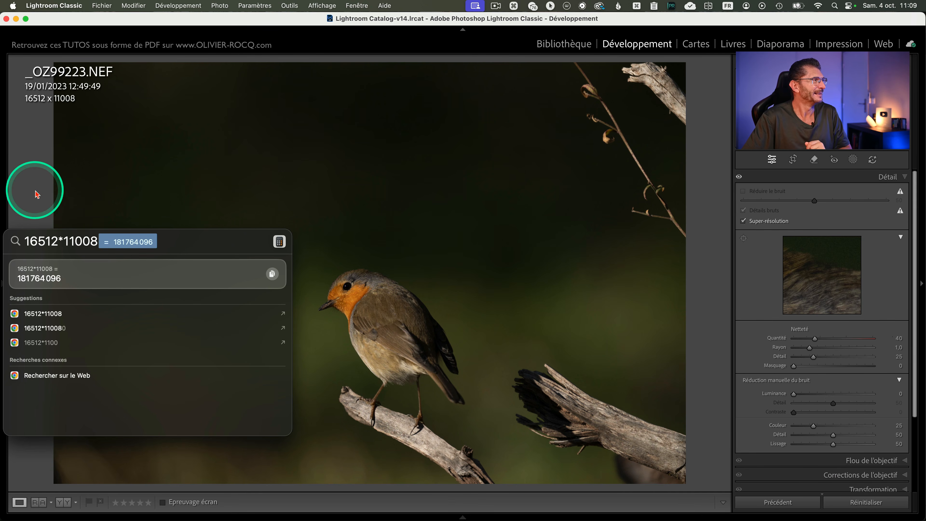
{"action": "key", "text": "Escape"}
Crop the photo to a portrait 4 x 5 / 8 x 10 frame of about 6079 x 7599 pixels around the bird and branch
{"action": "left_click", "coordinate": [793, 161]}
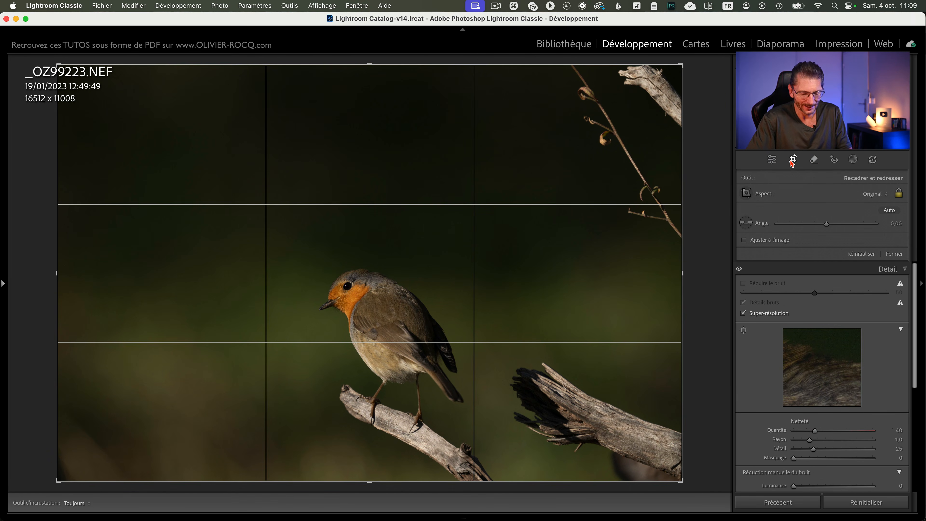
{"action": "key", "text": "x"}
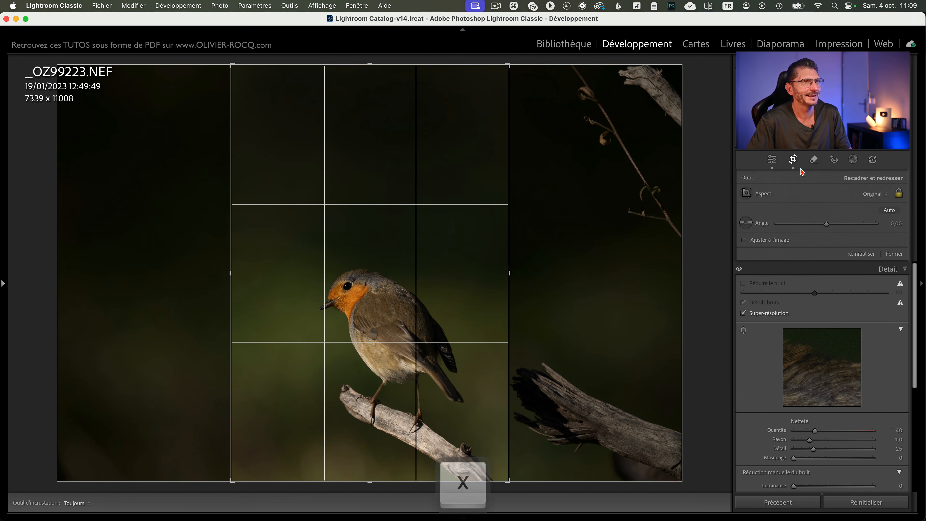
{"action": "left_click", "coordinate": [888, 199]}
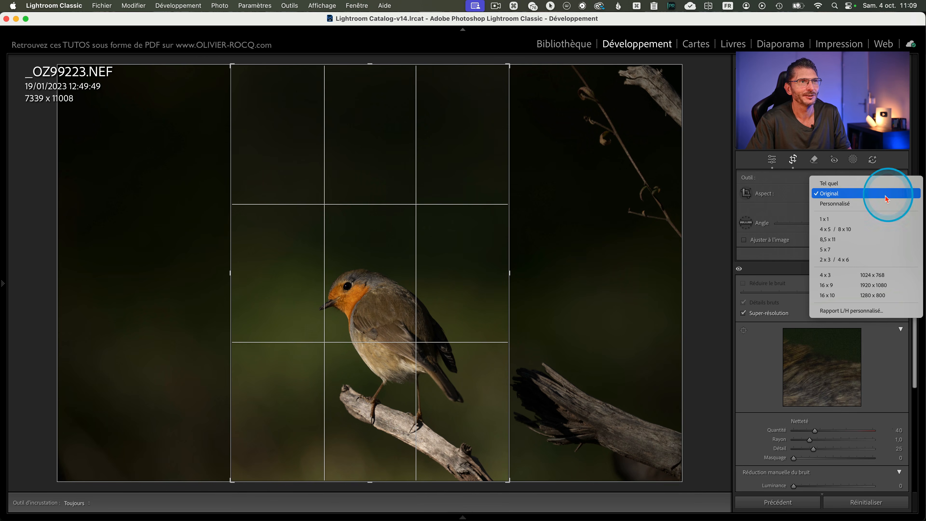
{"action": "left_click", "coordinate": [836, 232]}
{"action": "left_click_drag", "start_coordinate": [414, 279], "coordinate": [413, 220]}
{"action": "left_click_drag", "start_coordinate": [235, 103], "coordinate": [249, 125]}
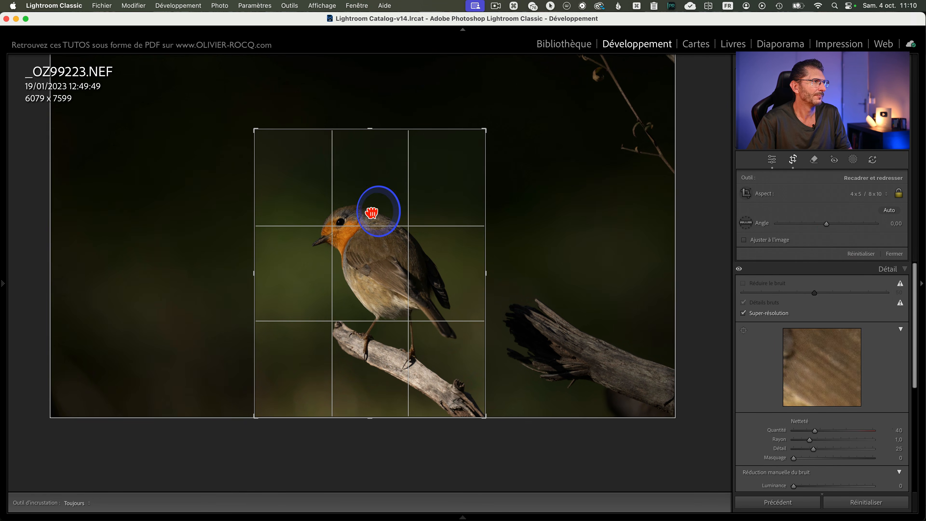
{"action": "key", "text": "Return"}
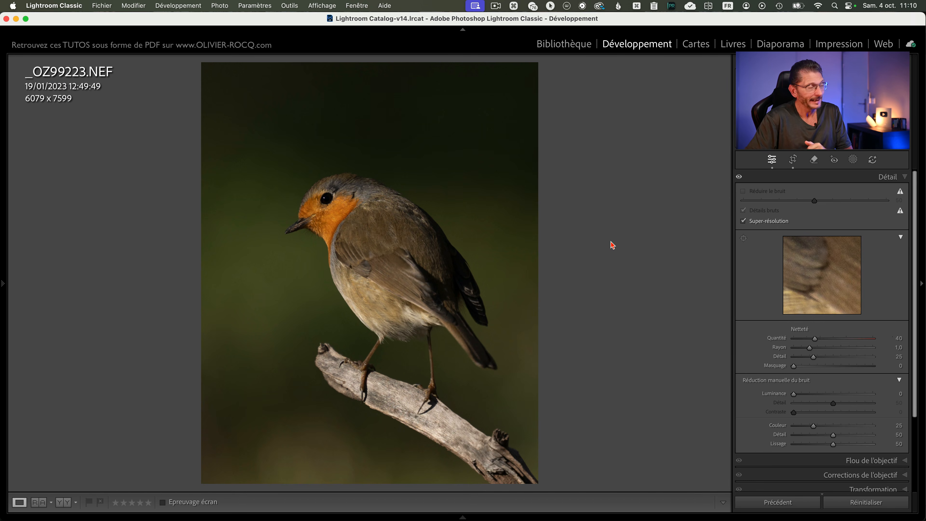
Calculate 6079*7599 in Spotlight for the pixel count of the enhanced, cropped photo
{"action": "key", "text": "ctrl"}
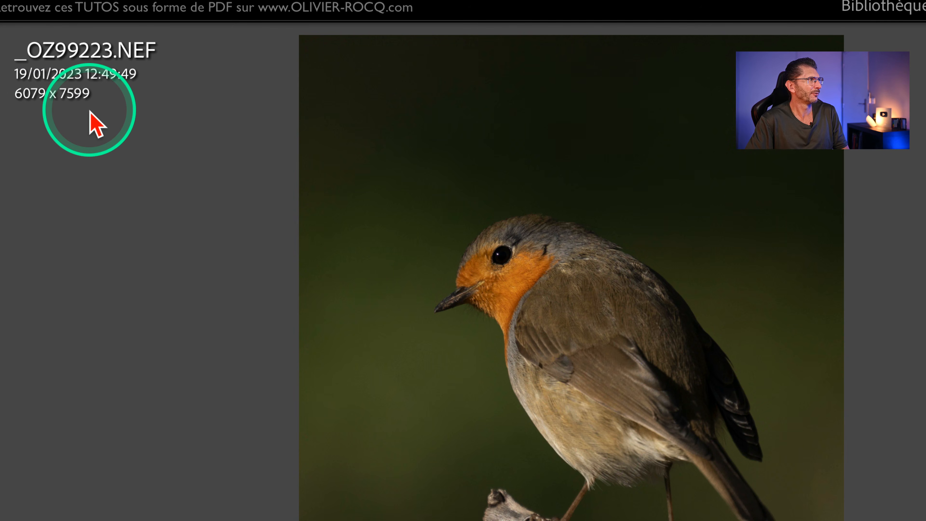
{"action": "key", "text": "super+space"}
{"action": "type", "text": "6079"}
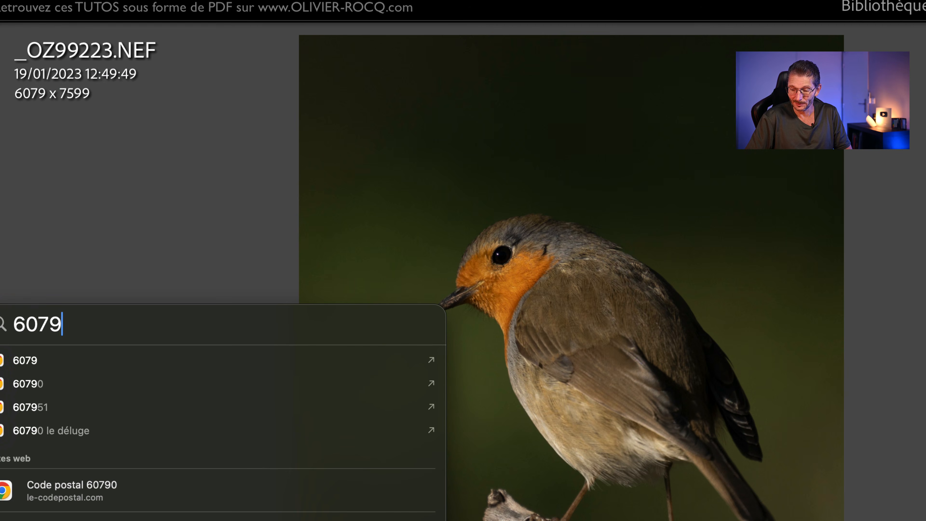
{"action": "type", "text": "*7599"}
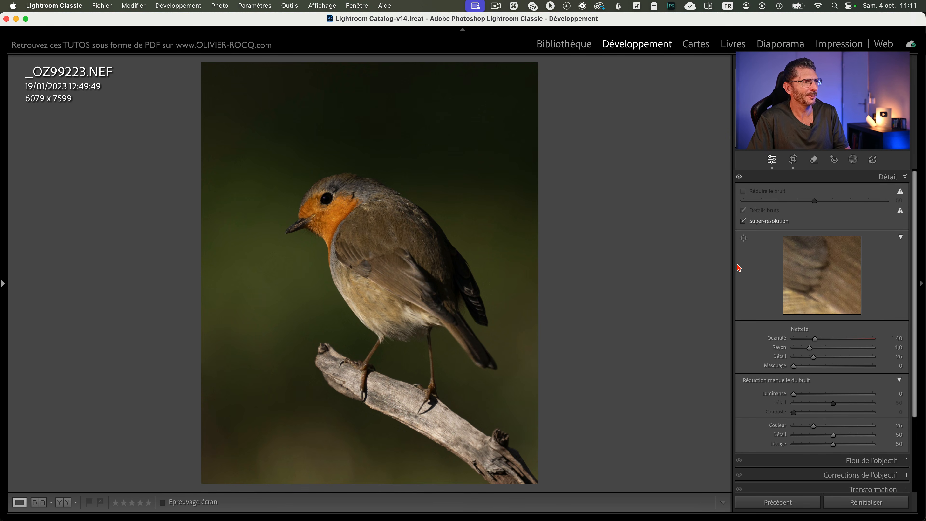
Collapse the Détail settings and overlay the order of develop operations on the cropped photo to review it
{"action": "left_click", "coordinate": [904, 178]}
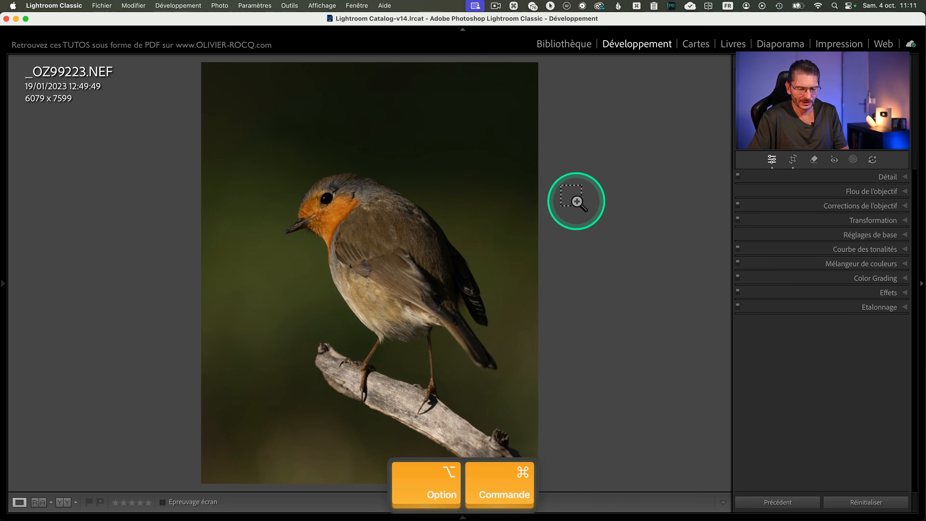
{"action": "key", "text": "alt+super+o"}
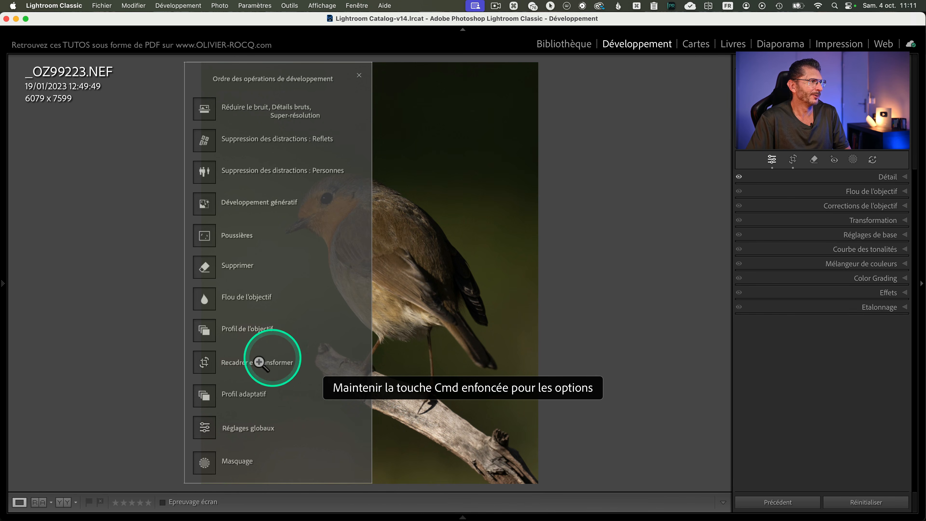
{"action": "mouse_move", "coordinate": [238, 376]}
{"action": "left_mouse_down"}
{"action": "mouse_move", "coordinate": [213, 329]}
{"action": "mouse_move", "coordinate": [234, 318]}
{"action": "mouse_move", "coordinate": [223, 322]}
{"action": "mouse_move", "coordinate": [260, 321]}
{"action": "mouse_move", "coordinate": [259, 328]}
{"action": "mouse_move", "coordinate": [525, 239]}
{"action": "left_mouse_up"}
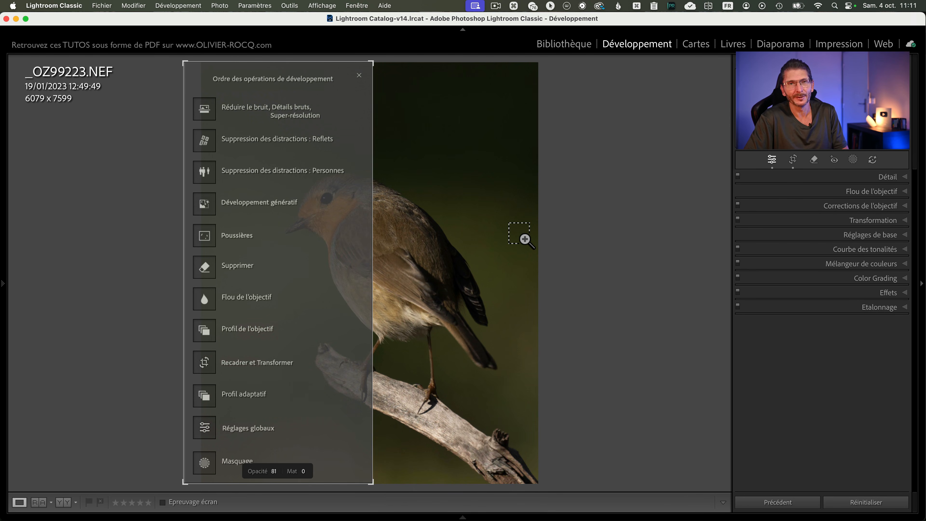
{"action": "key", "text": "alt"}
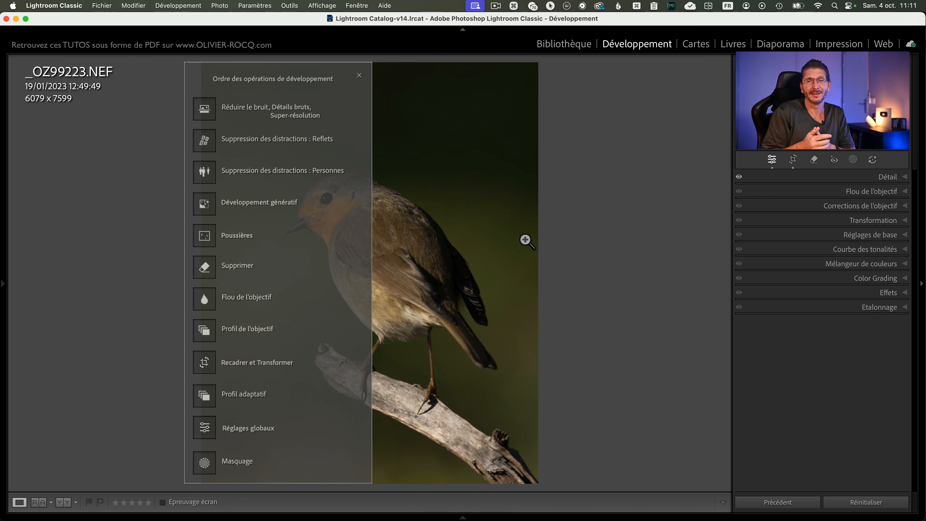
Dismiss the operations overlay and enable chromatic aberration removal and the lens profile correction in the lens correction settings
{"action": "key", "text": "alt+super+o"}
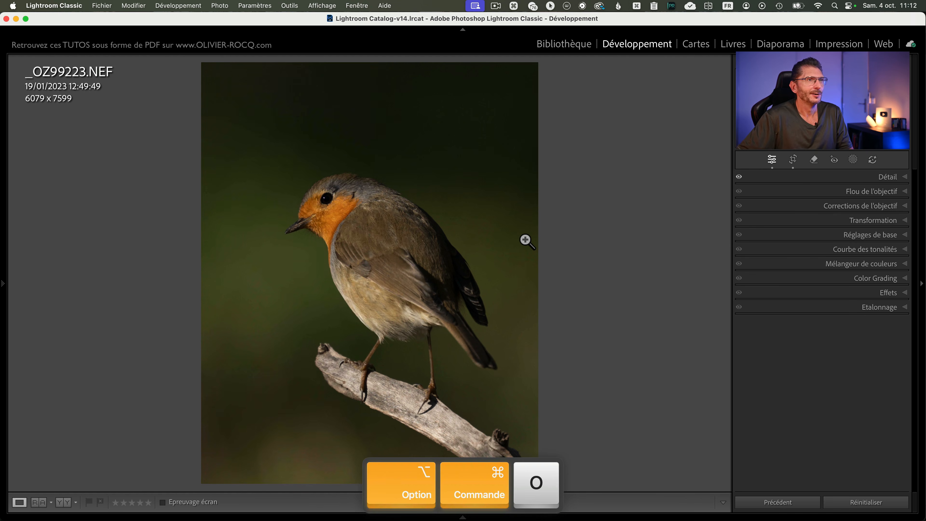
{"action": "left_click", "coordinate": [903, 234]}
{"action": "left_click_drag", "start_coordinate": [903, 234], "coordinate": [893, 208]}
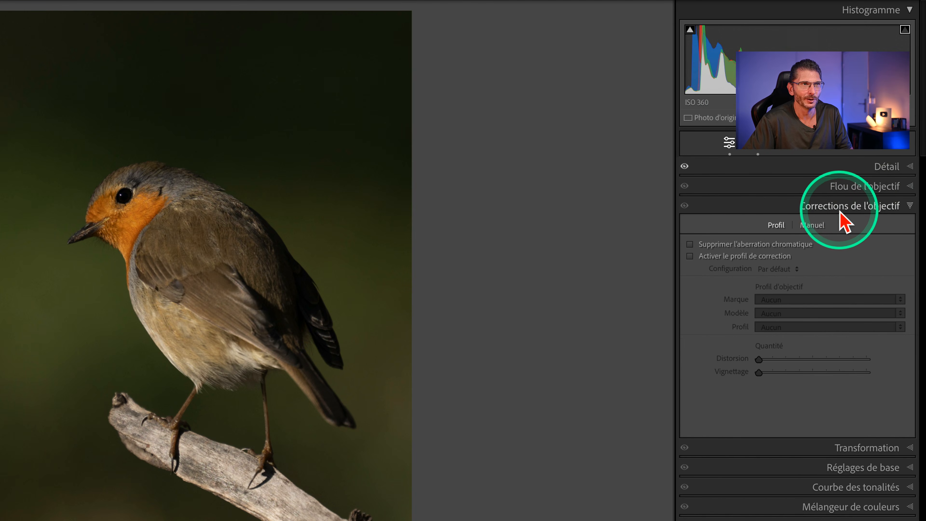
{"action": "left_click", "coordinate": [707, 246]}
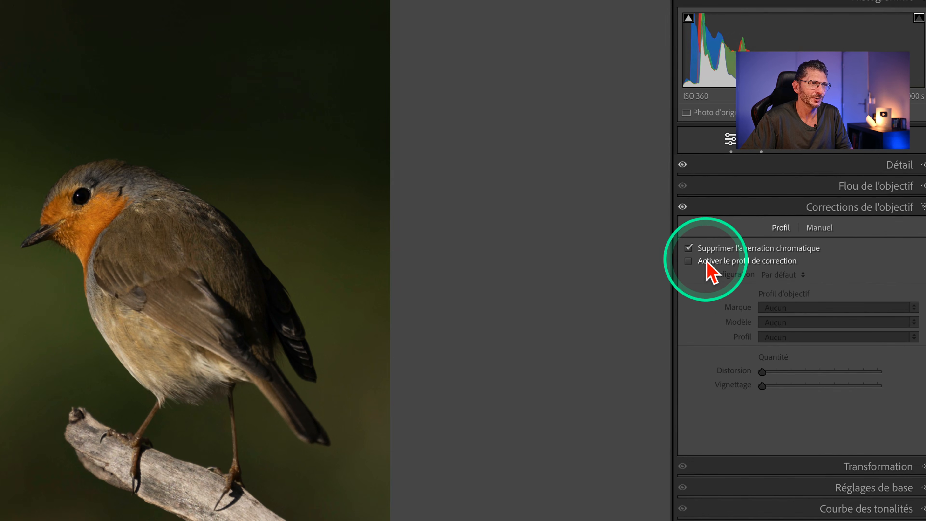
{"action": "left_click", "coordinate": [706, 262]}
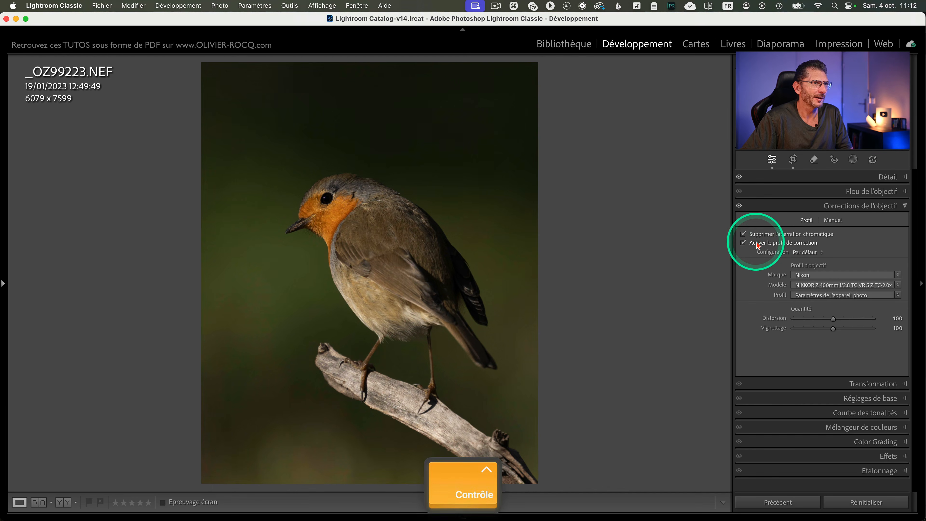
{"action": "left_click", "coordinate": [714, 263]}
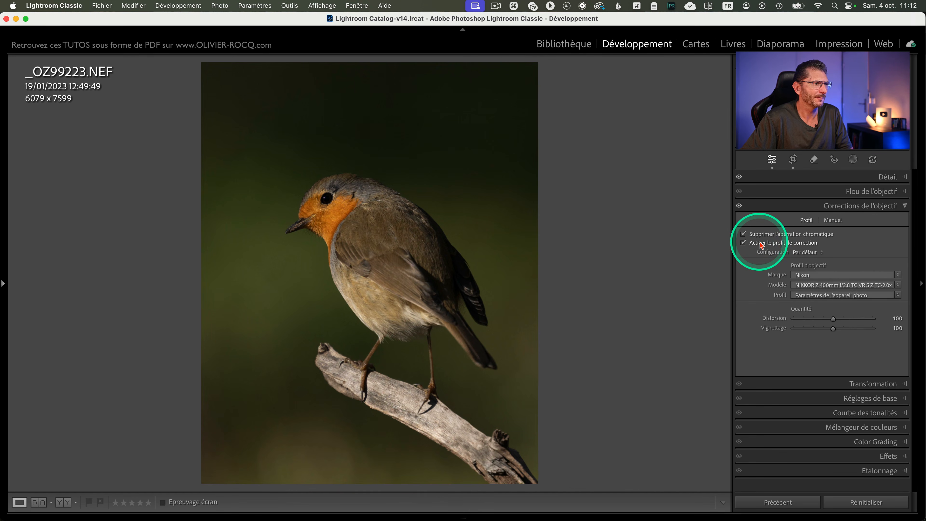
{"action": "left_click", "coordinate": [758, 242]}
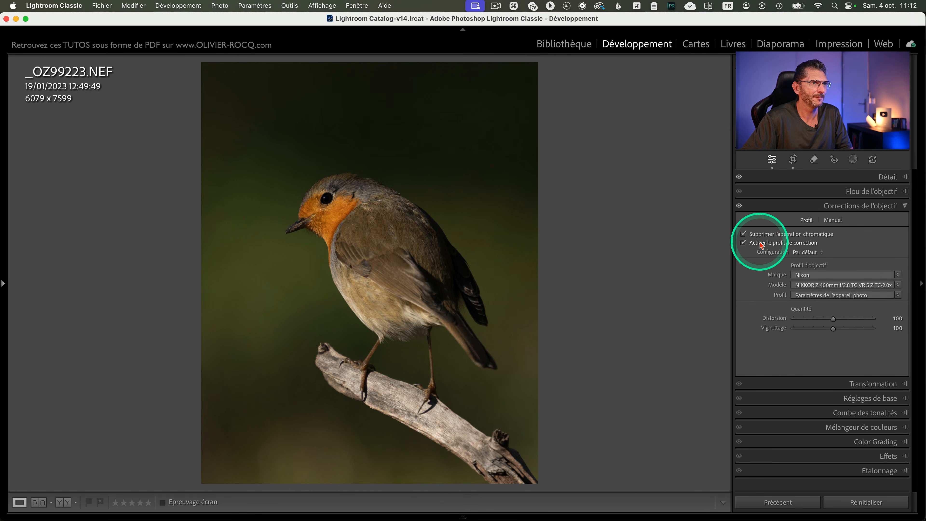
{"action": "left_click", "coordinate": [837, 208]}
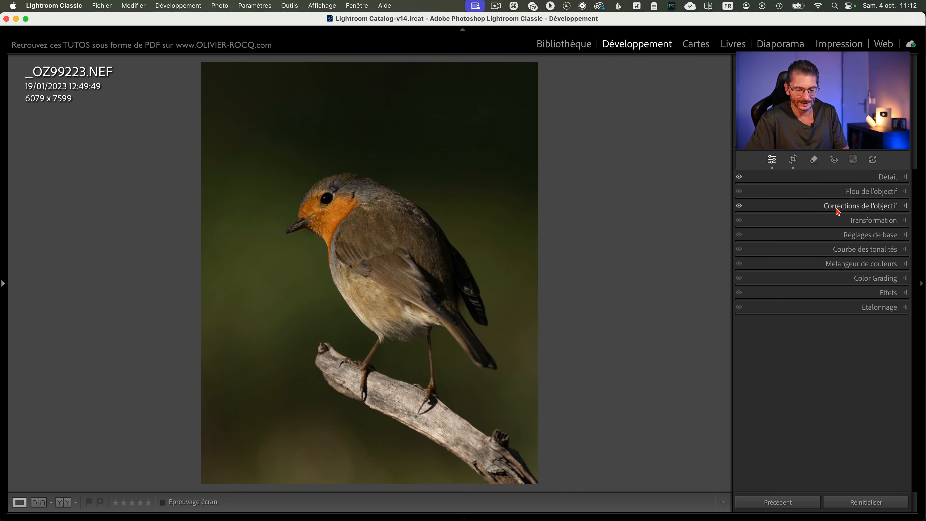
Consult the order of develop operations overlay again, hide it, and expand the Réglages de base settings
{"action": "key", "text": "alt+super"}
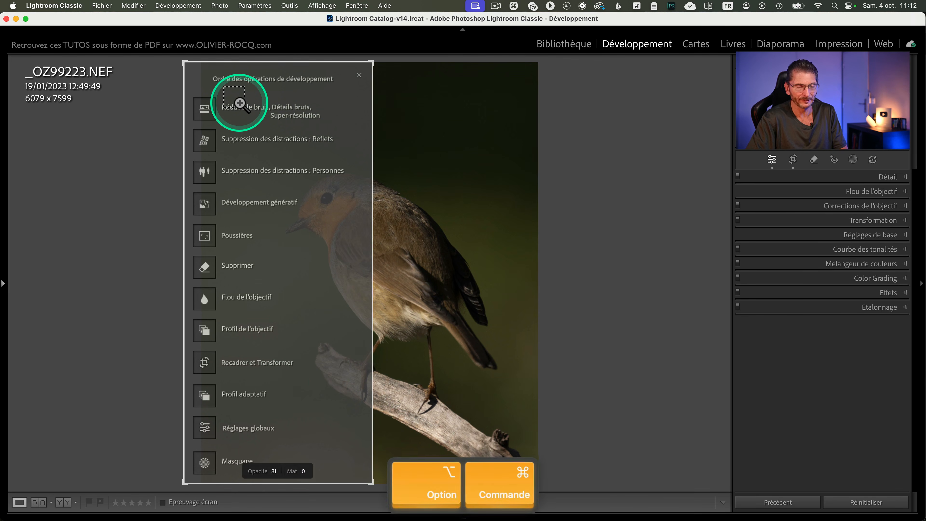
{"action": "key", "text": "alt+super+o"}
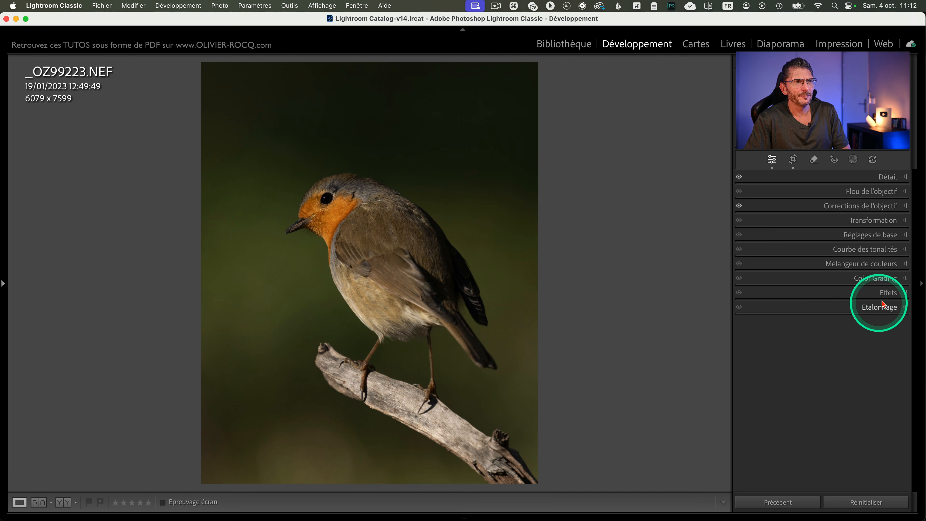
{"action": "left_click", "coordinate": [882, 235]}
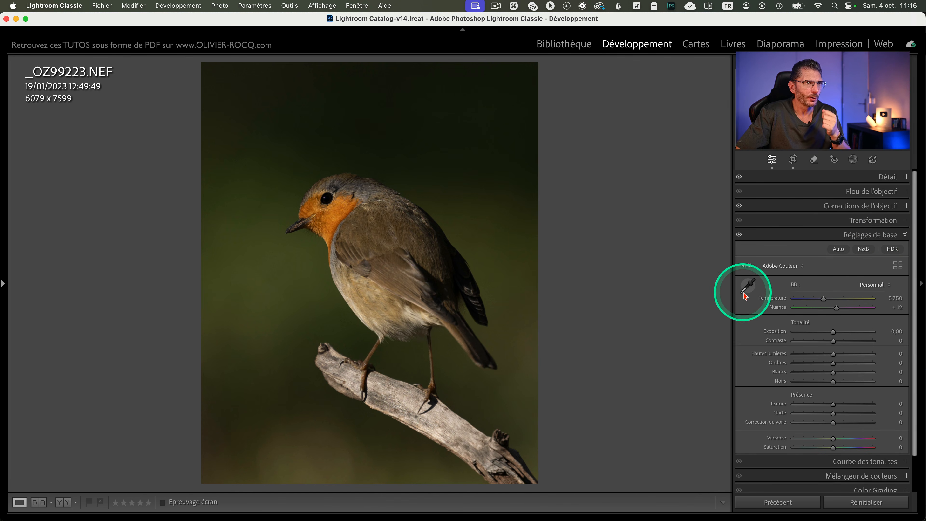
Try sampling a neutral white balance target on the branch beside the bird's foot, and undo it
{"action": "left_click", "coordinate": [747, 286]}
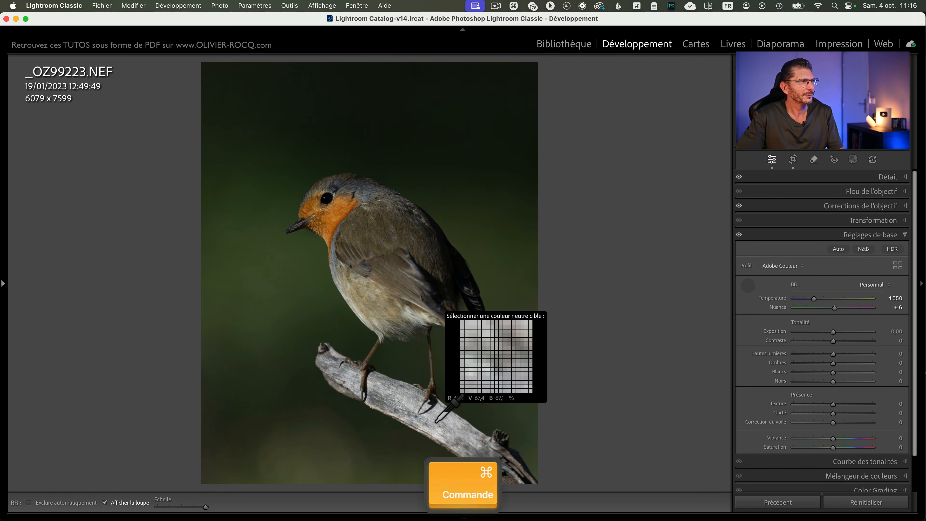
{"action": "key", "text": "super+z"}
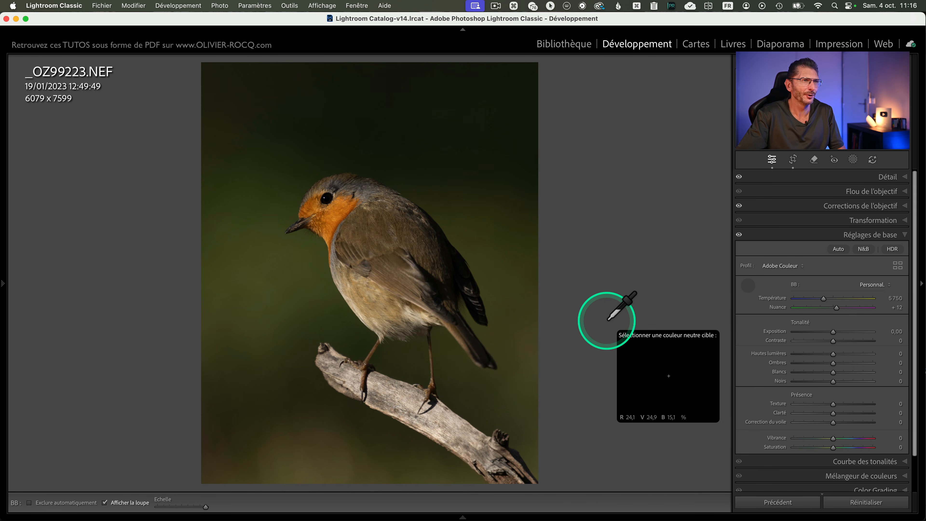
{"action": "key", "text": "ctrl"}
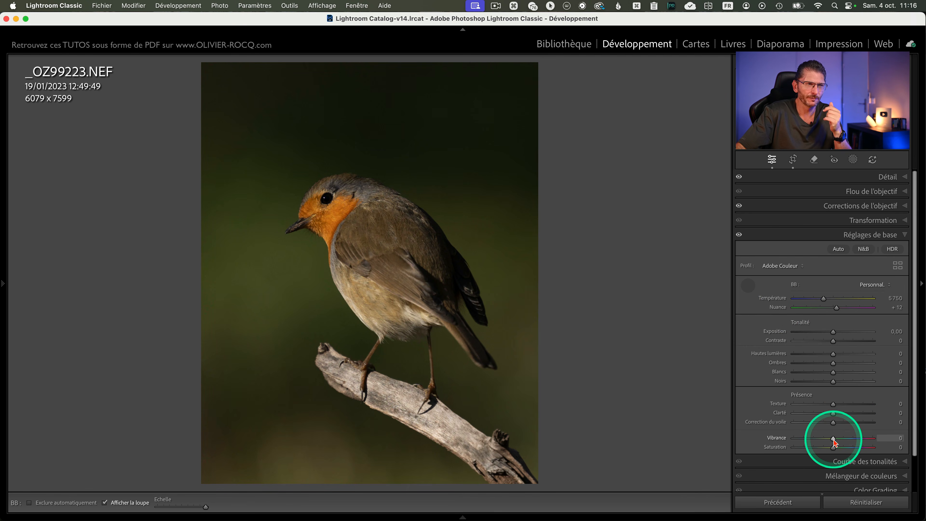
Push both Vibrance and Saturation to +100 to exaggerate the photo's colour casts
{"action": "key", "text": "ctrl"}
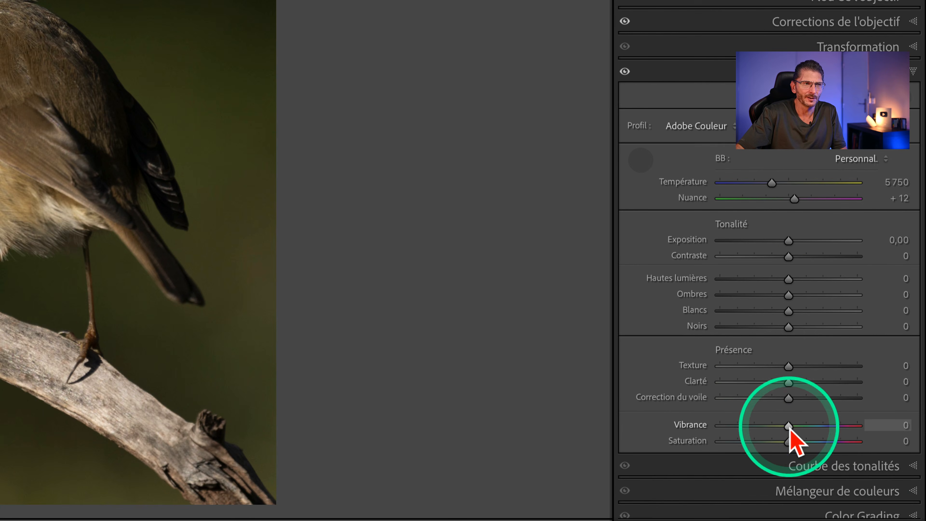
{"action": "left_click_drag", "start_coordinate": [808, 433], "coordinate": [888, 428]}
{"action": "left_click_drag", "start_coordinate": [784, 441], "coordinate": [891, 441]}
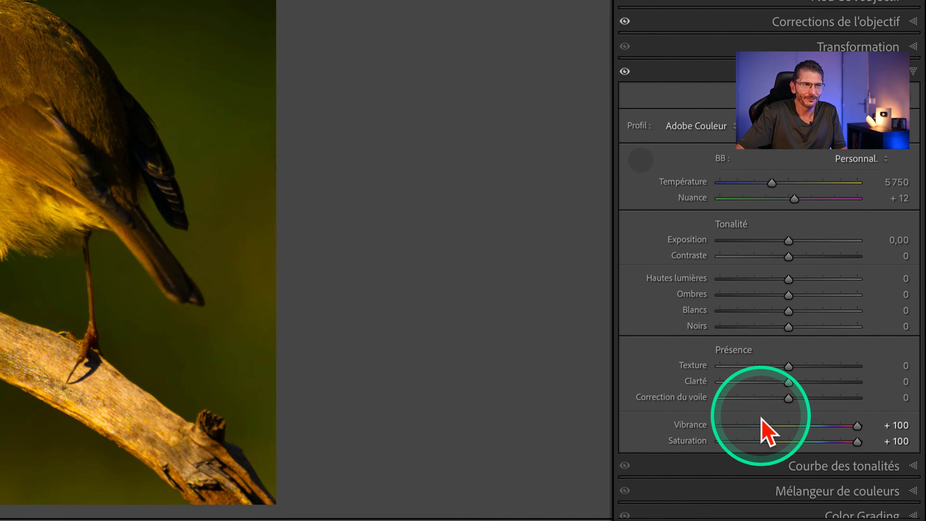
{"action": "key", "text": "ctrl"}
Put the white balance selector away and manually set Température to 4739 and Nuance to +10
{"action": "key", "text": "w"}
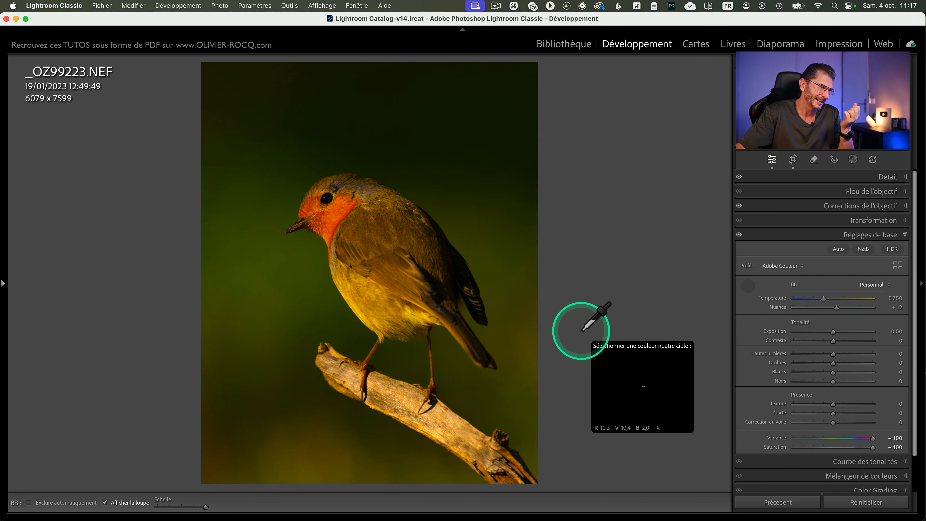
{"action": "left_click", "coordinate": [745, 291]}
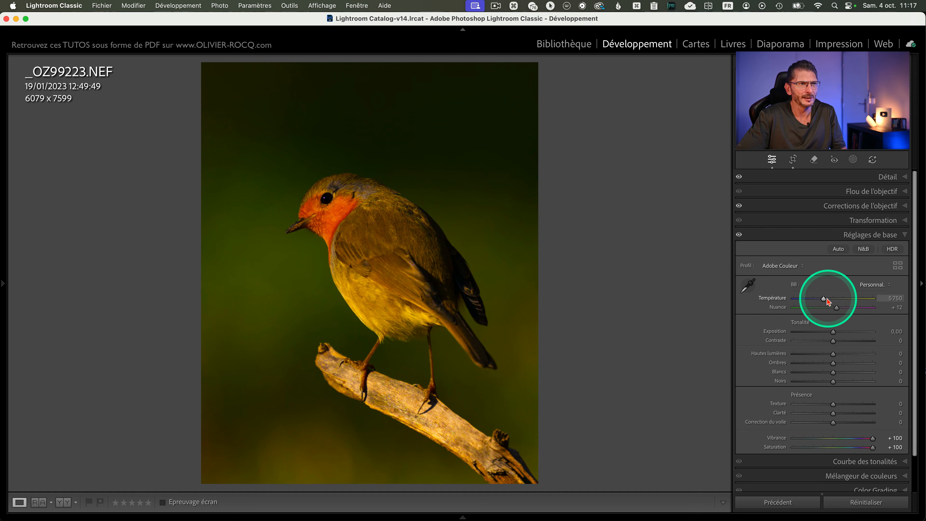
{"action": "left_click_drag", "start_coordinate": [827, 301], "coordinate": [823, 301]}
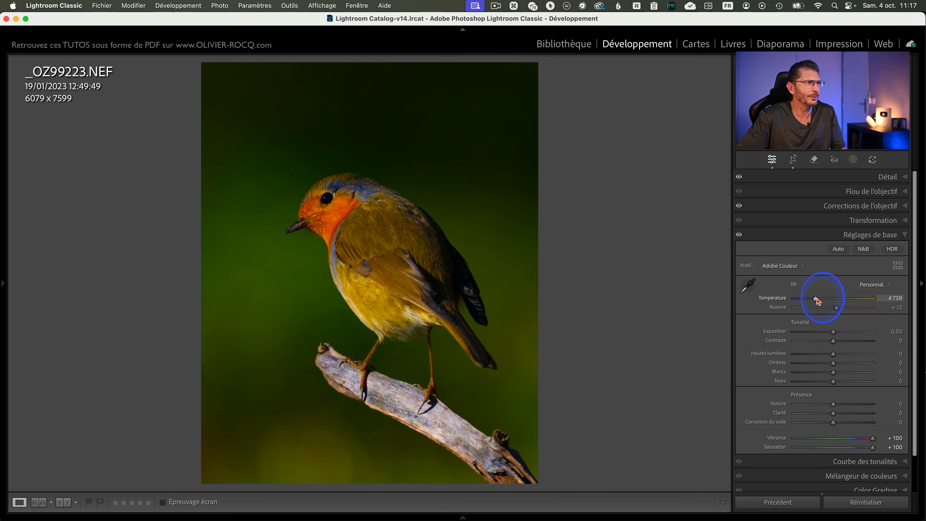
{"action": "left_click_drag", "start_coordinate": [836, 309], "coordinate": [834, 310]}
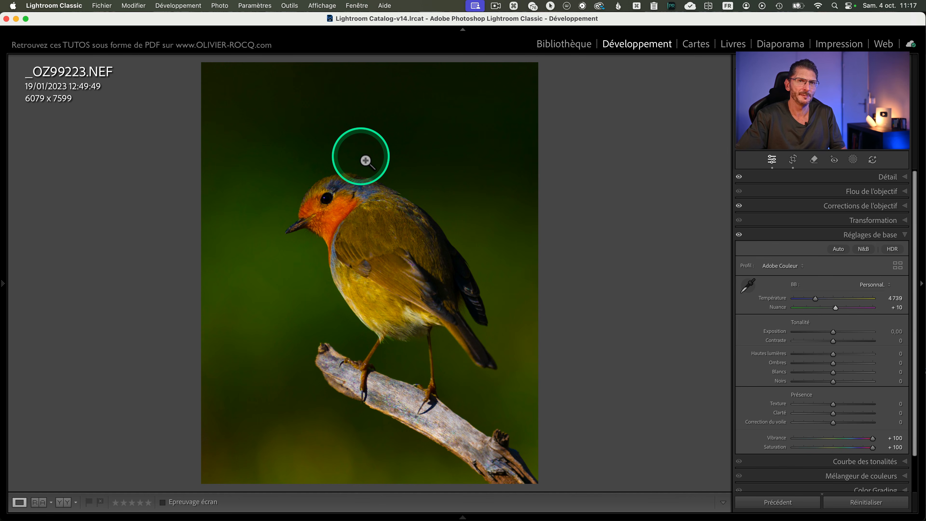
Reset all Présence settings, including Vibrance and Saturation, to their defaults
{"action": "key", "text": "ctrl"}
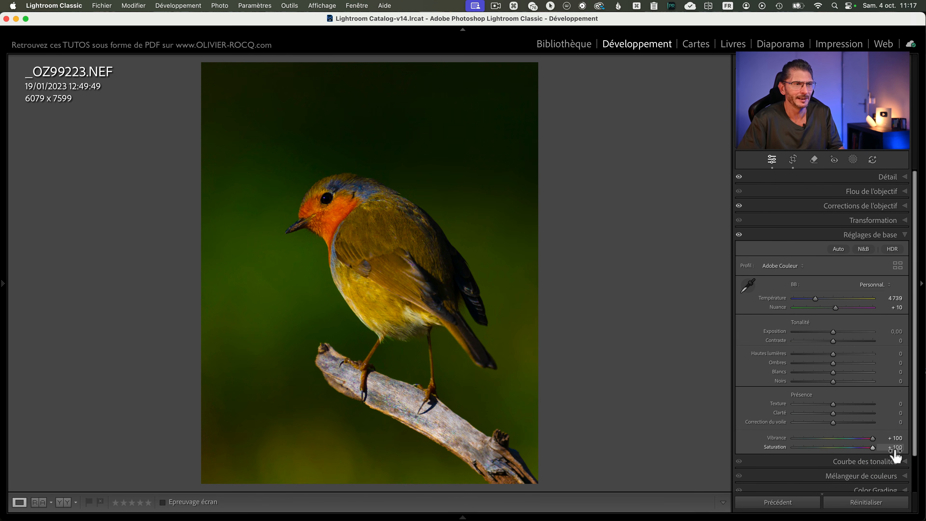
{"action": "mouse_move", "coordinate": [894, 452]}
{"action": "left_mouse_down"}
{"action": "mouse_move", "coordinate": [781, 441]}
{"action": "mouse_move", "coordinate": [796, 430]}
{"action": "mouse_move", "coordinate": [894, 443]}
{"action": "left_mouse_up"}
{"action": "key", "text": "ctrl"}
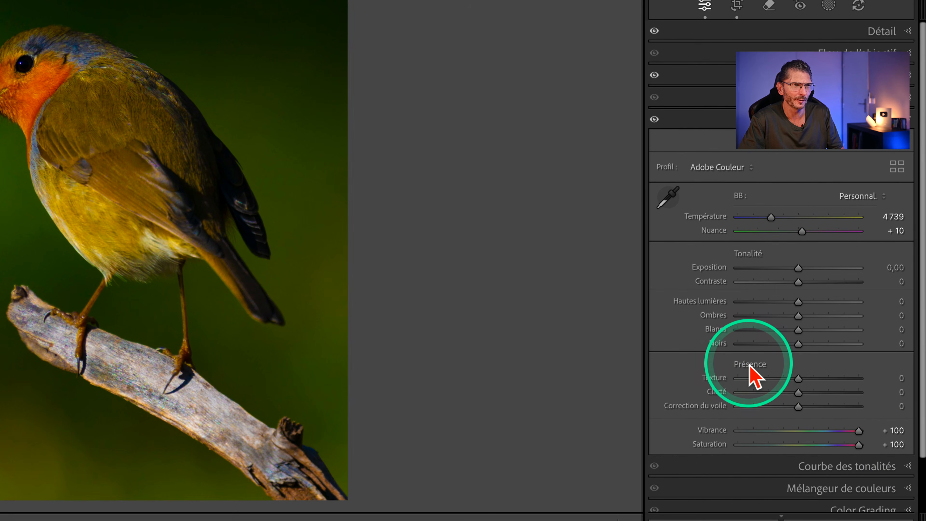
{"action": "key", "text": "alt"}
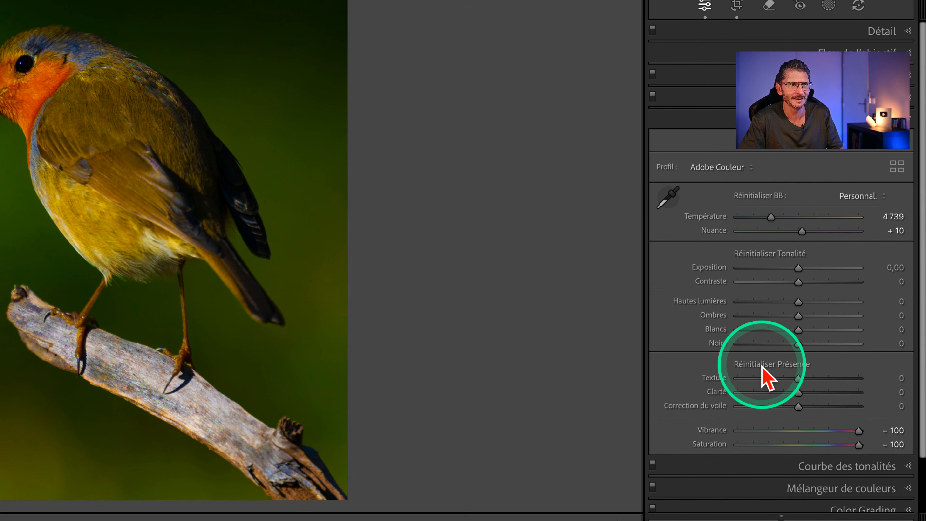
{"action": "left_click", "coordinate": [762, 365], "text": "alt"}
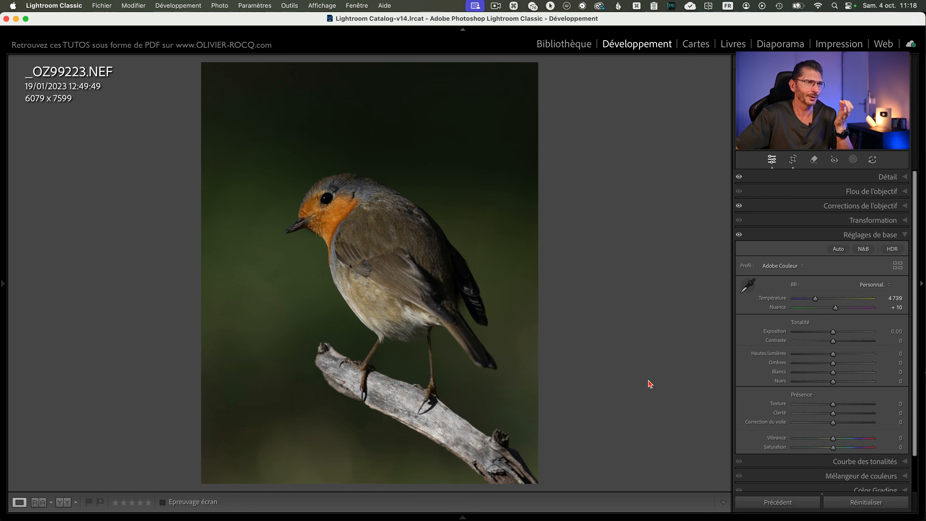
Set Vibrance to +31, Saturation to +7 and Température to 5049, checking the colours close up at the beak
{"action": "mouse_move", "coordinate": [770, 359]}
{"action": "left_mouse_down"}
{"action": "mouse_move", "coordinate": [830, 397]}
{"action": "mouse_move", "coordinate": [838, 439]}
{"action": "left_mouse_up"}
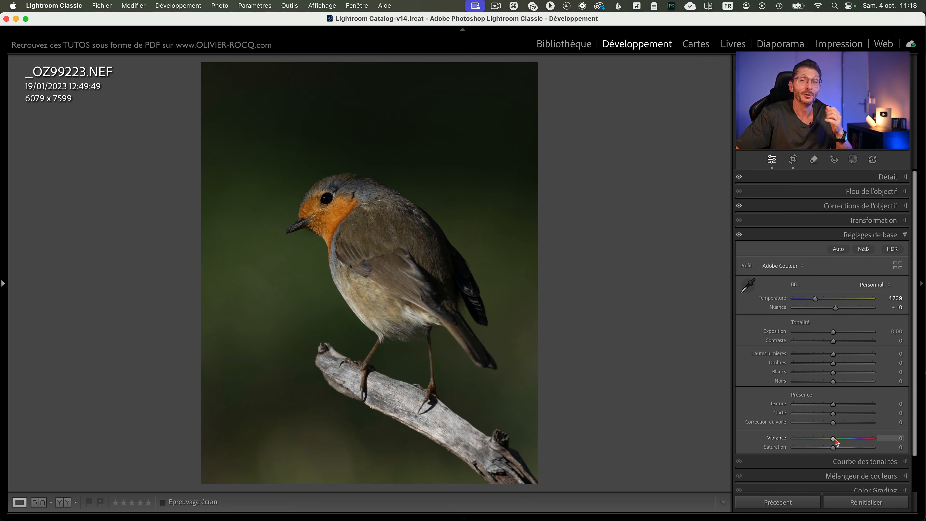
{"action": "mouse_move", "coordinate": [839, 439]}
{"action": "left_mouse_down"}
{"action": "mouse_move", "coordinate": [849, 439]}
{"action": "mouse_move", "coordinate": [839, 450]}
{"action": "left_mouse_up"}
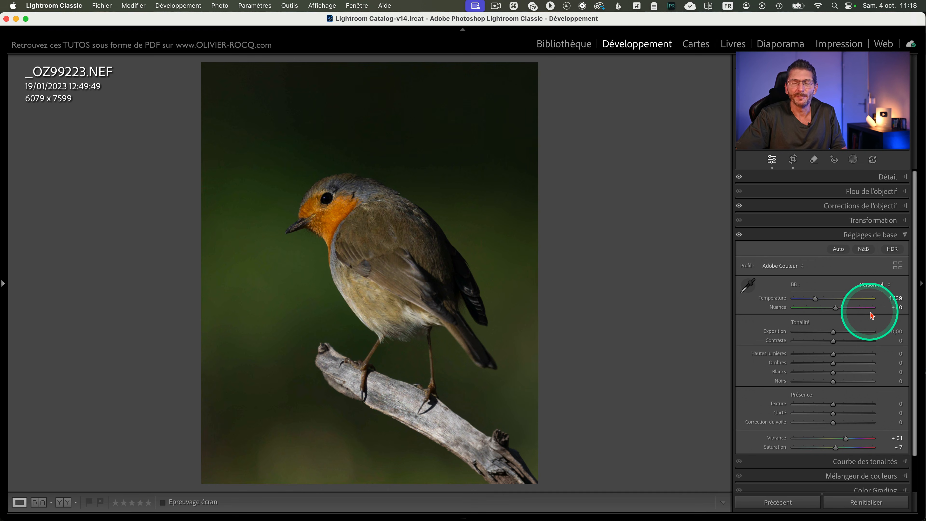
{"action": "left_click_drag", "start_coordinate": [817, 299], "coordinate": [820, 301]}
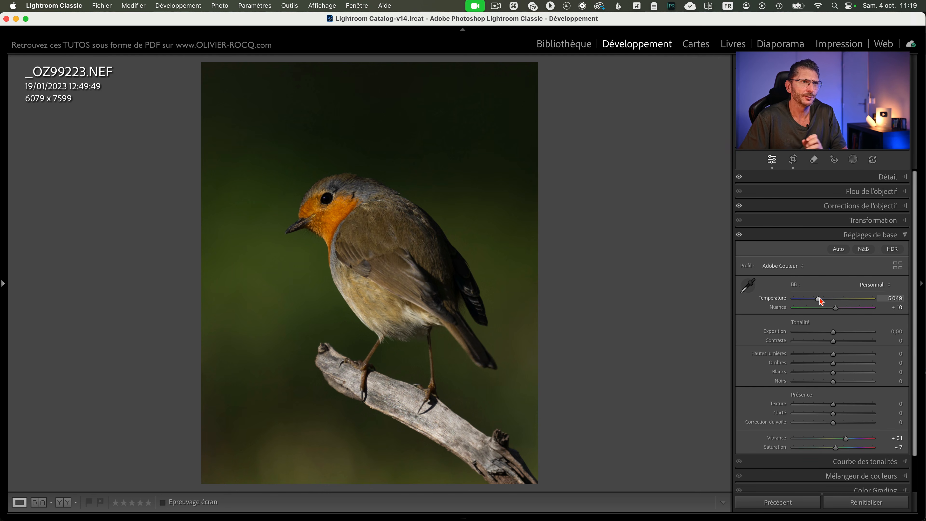
{"action": "left_click", "coordinate": [295, 220]}
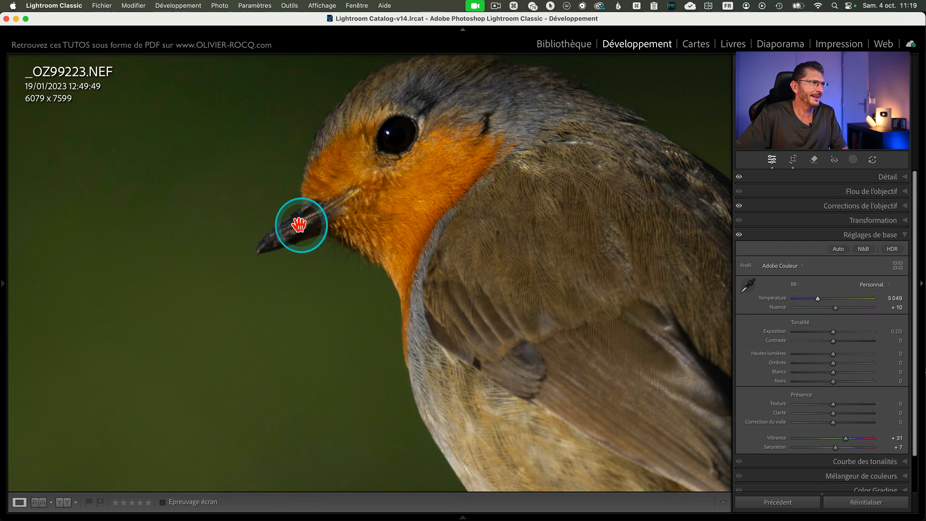
{"action": "left_click", "coordinate": [336, 241]}
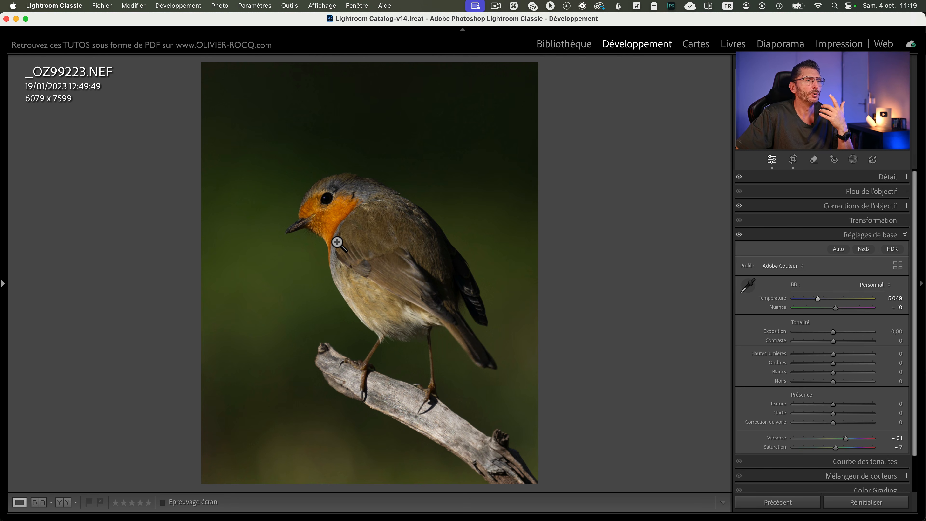
Convert the photo to black and white with the Adobe Monochrome profile
{"action": "mouse_move", "coordinate": [780, 251]}
{"action": "left_mouse_down"}
{"action": "mouse_move", "coordinate": [804, 248]}
{"action": "mouse_move", "coordinate": [776, 251]}
{"action": "left_mouse_up"}
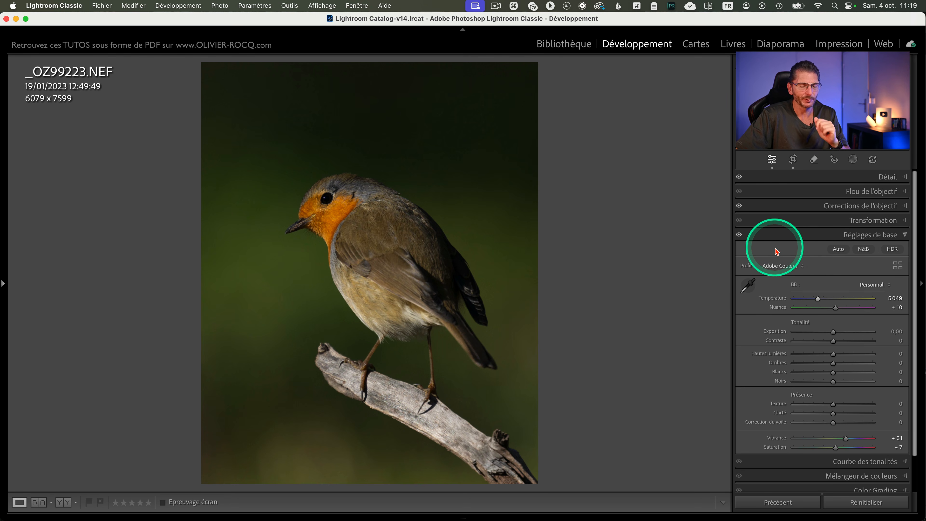
{"action": "left_click", "coordinate": [865, 250]}
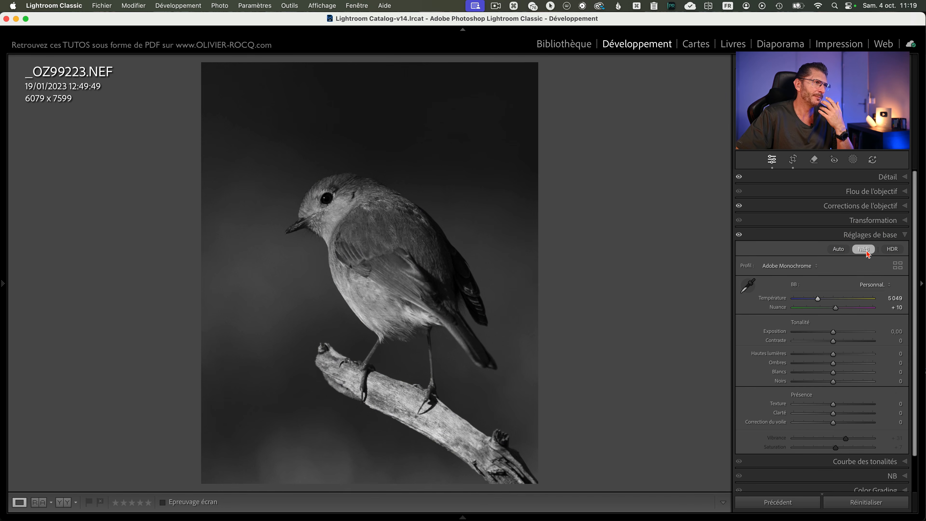
{"action": "left_click", "coordinate": [585, 268]}
{"action": "left_click", "coordinate": [476, 306]}
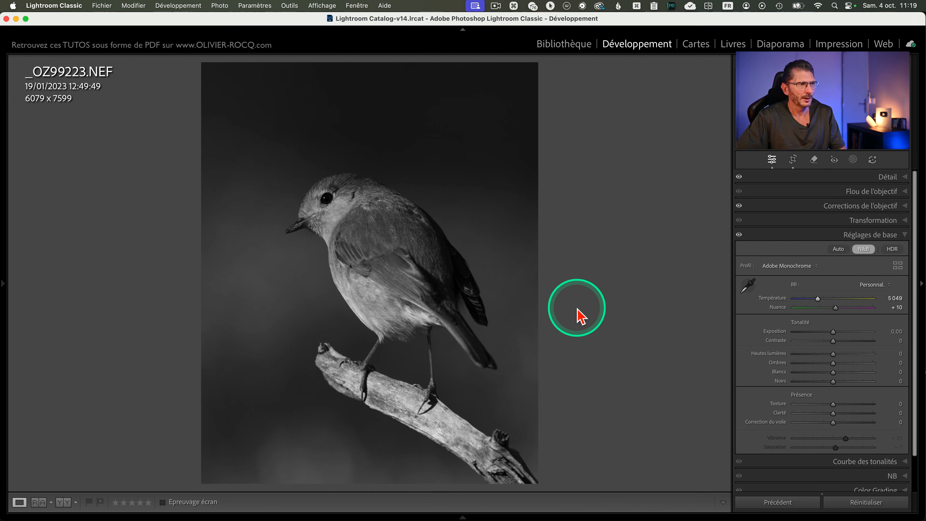
Shrink the displayed black-and-white photo to a small thumbnail size and turn it upside down
{"action": "key", "text": "shift"}
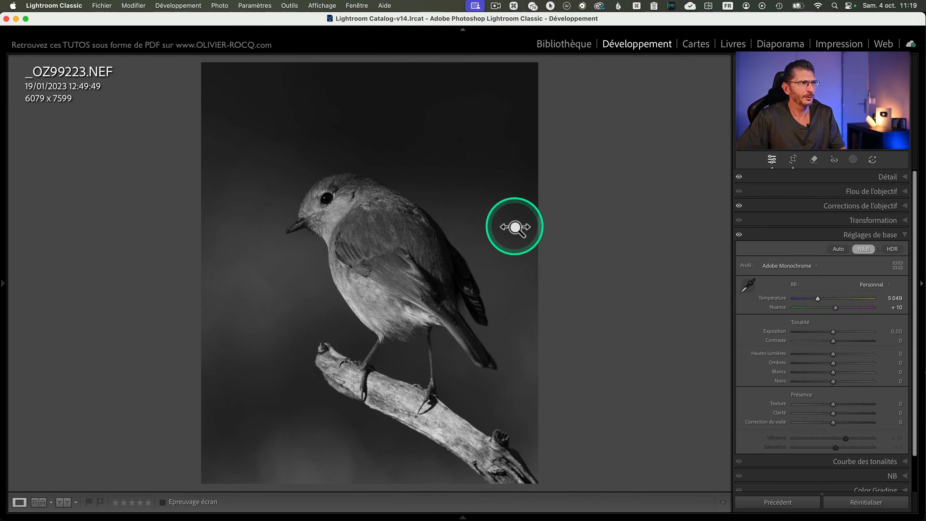
{"action": "left_click_drag", "start_coordinate": [517, 221], "coordinate": [424, 231]}
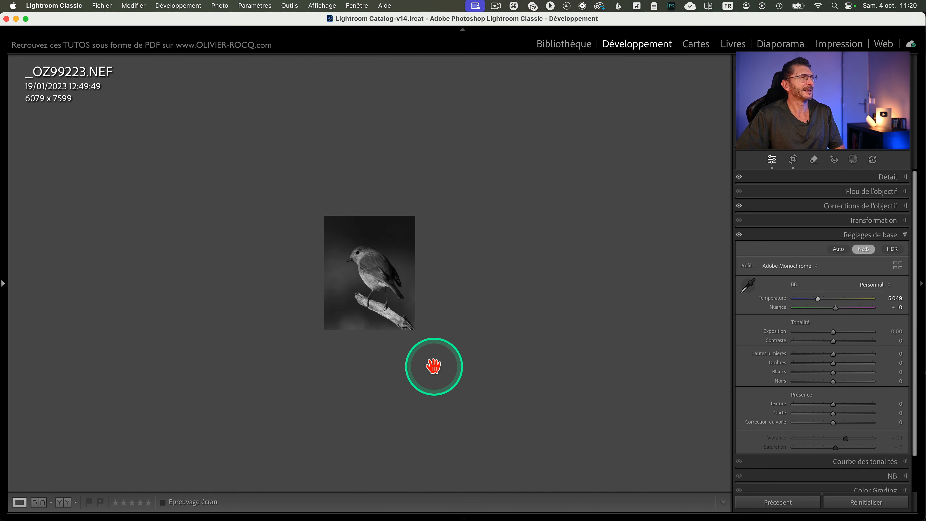
{"action": "key", "text": "shift"}
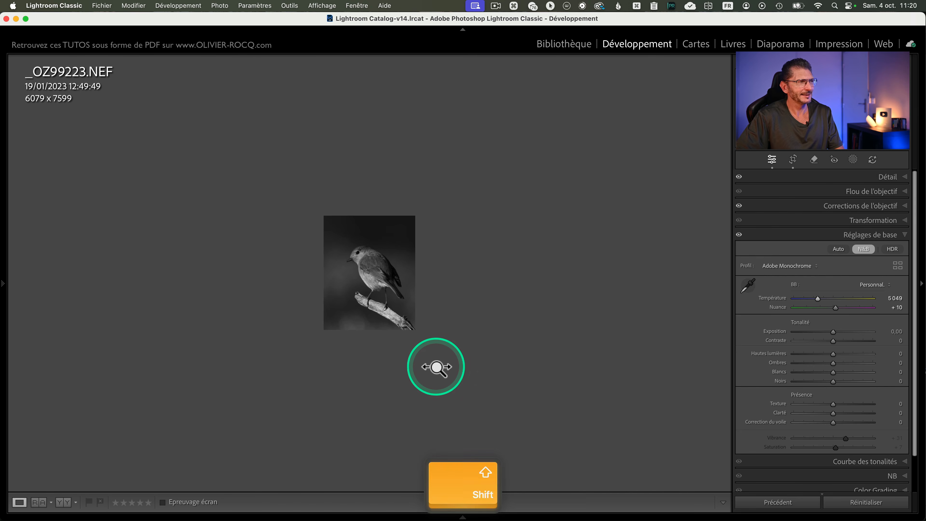
{"action": "key", "text": "shift+w"}
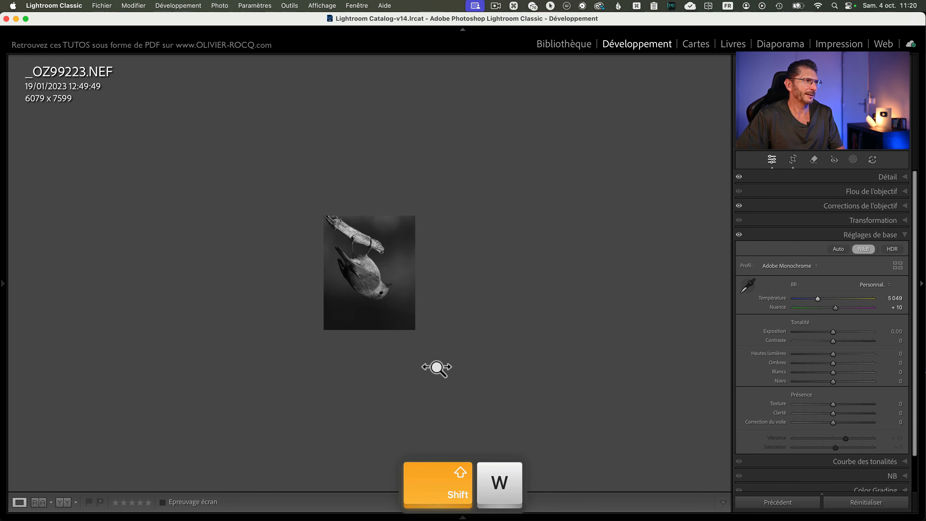
Rotate the small black-and-white thumbnail counterclockwise until the bird is upright again, then check the photo rotation commands
{"action": "left_click", "coordinate": [560, 371]}
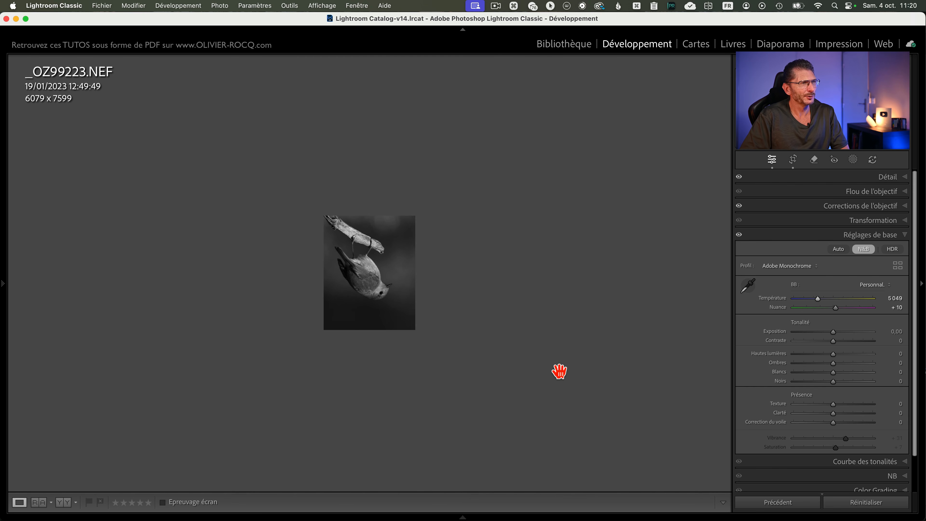
{"action": "mouse_move", "coordinate": [465, 265]}
{"action": "left_mouse_down"}
{"action": "mouse_move", "coordinate": [363, 240]}
{"action": "mouse_move", "coordinate": [356, 230]}
{"action": "mouse_move", "coordinate": [399, 314]}
{"action": "mouse_move", "coordinate": [368, 302]}
{"action": "mouse_move", "coordinate": [365, 271]}
{"action": "mouse_move", "coordinate": [372, 306]}
{"action": "mouse_move", "coordinate": [404, 296]}
{"action": "mouse_move", "coordinate": [394, 300]}
{"action": "mouse_move", "coordinate": [331, 225]}
{"action": "mouse_move", "coordinate": [349, 219]}
{"action": "mouse_move", "coordinate": [358, 234]}
{"action": "mouse_move", "coordinate": [324, 217]}
{"action": "mouse_move", "coordinate": [380, 250]}
{"action": "mouse_move", "coordinate": [364, 253]}
{"action": "mouse_move", "coordinate": [369, 266]}
{"action": "mouse_move", "coordinate": [350, 256]}
{"action": "mouse_move", "coordinate": [381, 301]}
{"action": "mouse_move", "coordinate": [388, 291]}
{"action": "mouse_move", "coordinate": [378, 301]}
{"action": "mouse_move", "coordinate": [407, 304]}
{"action": "mouse_move", "coordinate": [420, 293]}
{"action": "left_mouse_up"}
{"action": "key", "text": "shift"}
{"action": "key", "text": "shift+w"}
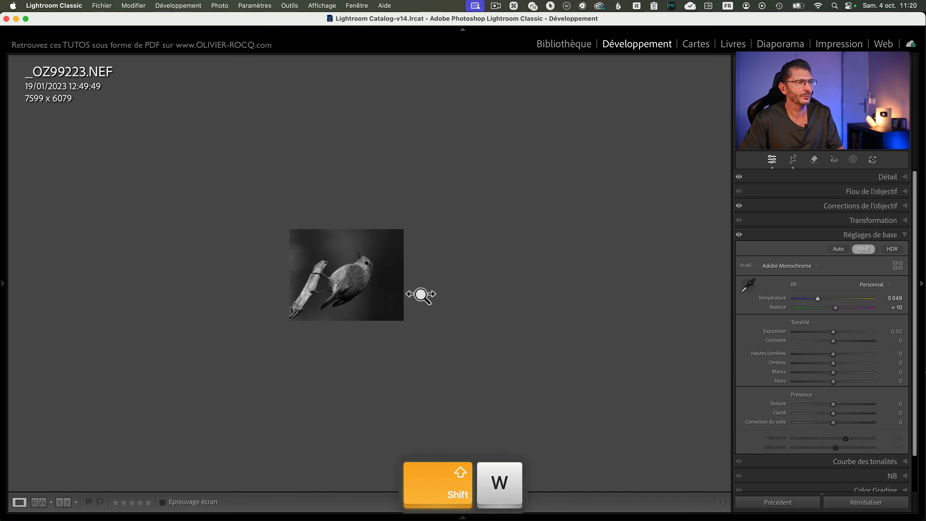
{"action": "key", "text": "shift+w"}
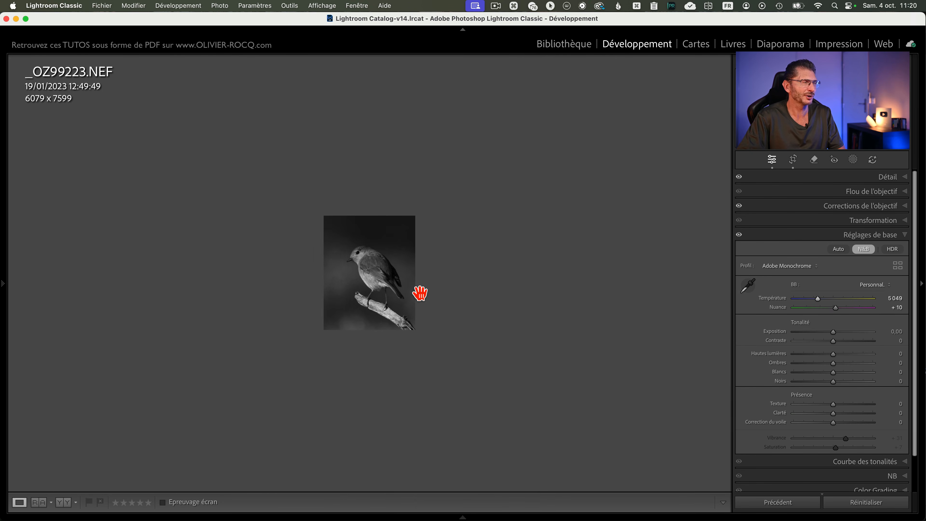
{"action": "left_click", "coordinate": [219, 6]}
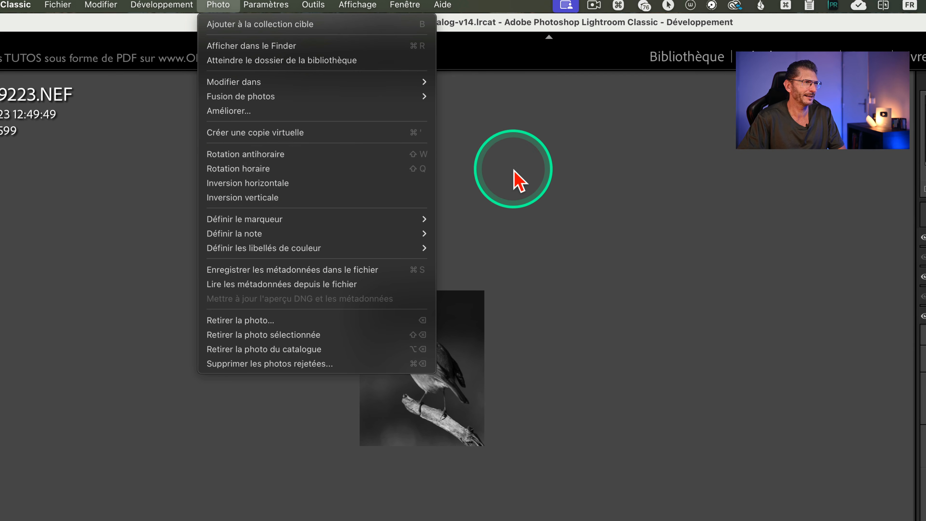
{"action": "right_click", "coordinate": [516, 179]}
{"action": "left_click", "coordinate": [431, 175]}
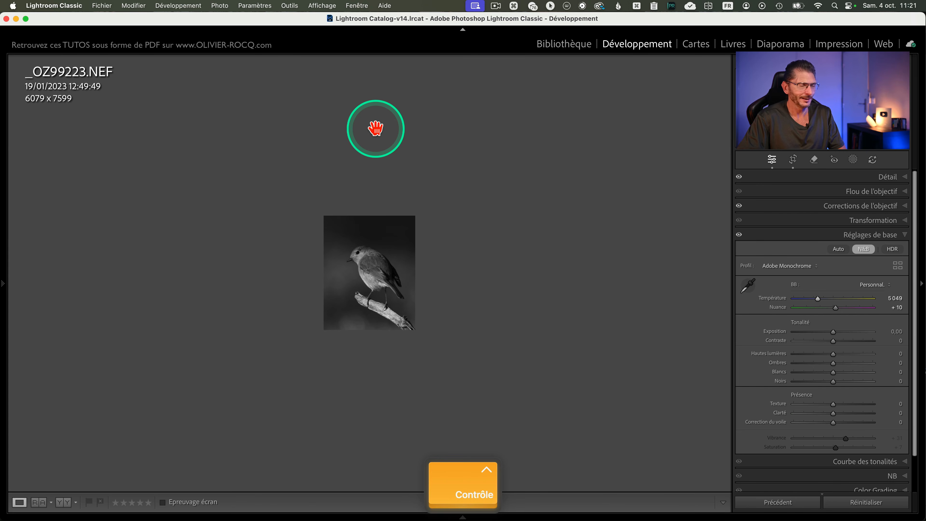
Enlarge the photo to its full view, return it to colour and collapse the Réglages de base settings
{"action": "key", "text": "space"}
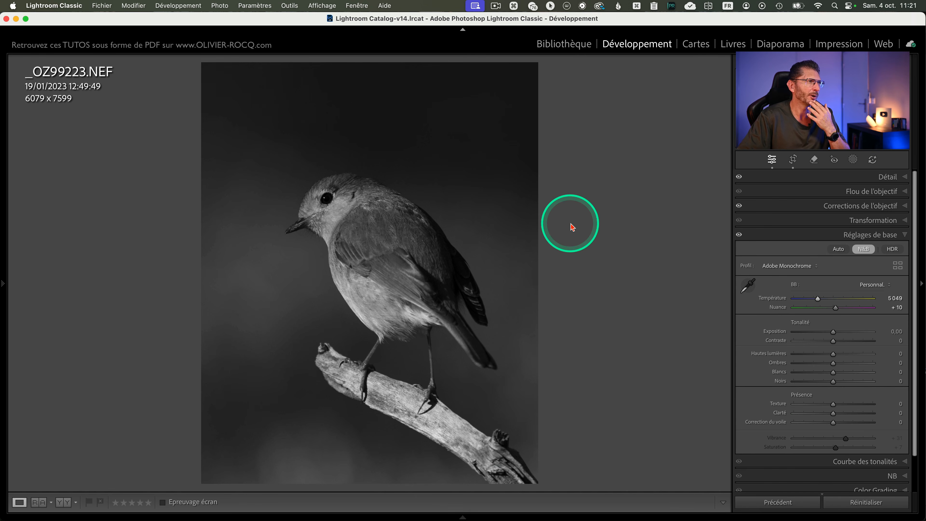
{"action": "left_click", "coordinate": [863, 250]}
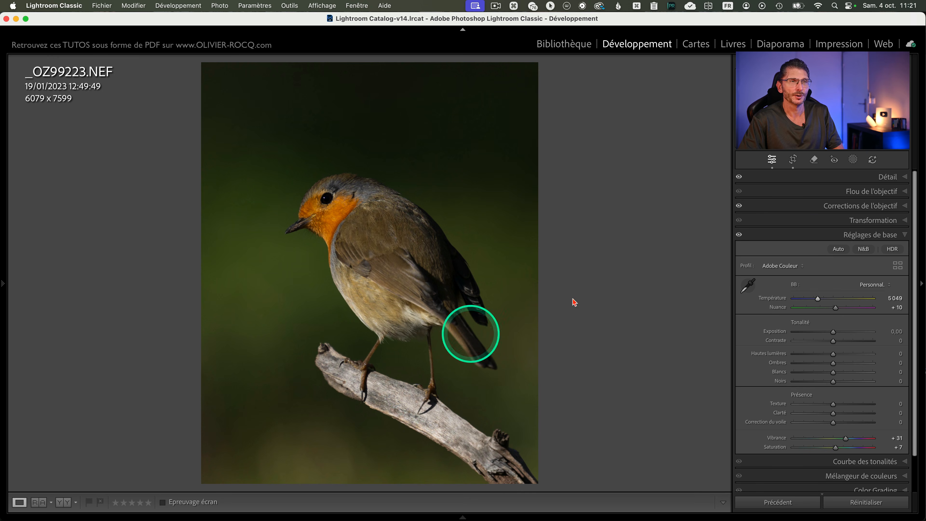
{"action": "left_click", "coordinate": [864, 236]}
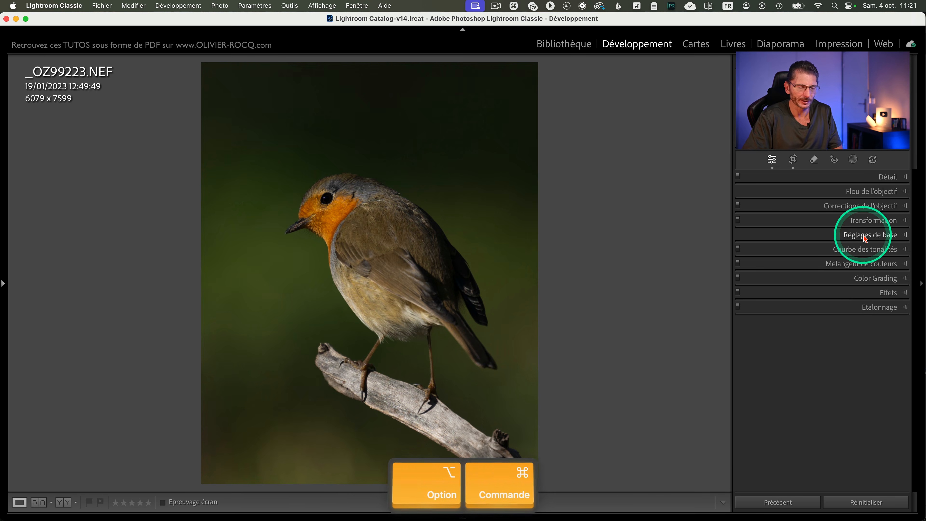
Review the recommended order of development operations in the overlay, down to Masquage, and hide it again
{"action": "key", "text": "alt+super+o"}
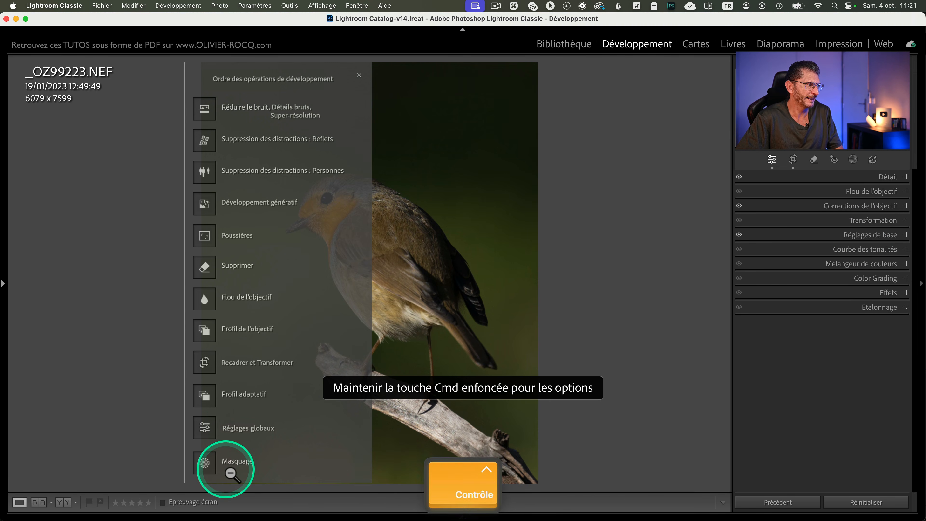
{"action": "scroll", "coordinate": [237, 469], "scroll_direction": "up", "scroll_amount": 5}
{"action": "scroll", "coordinate": [263, 470], "scroll_direction": "down", "scroll_amount": 5}
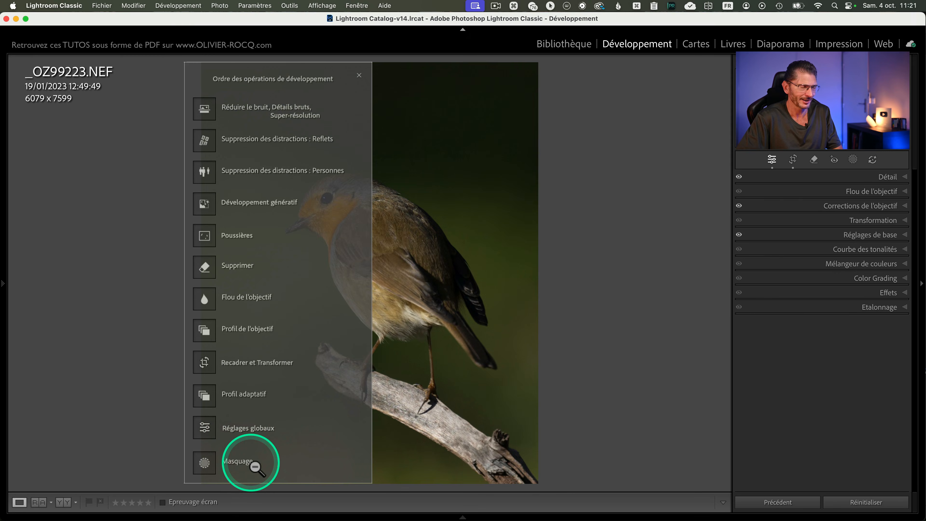
{"action": "key", "text": "alt+super+o"}
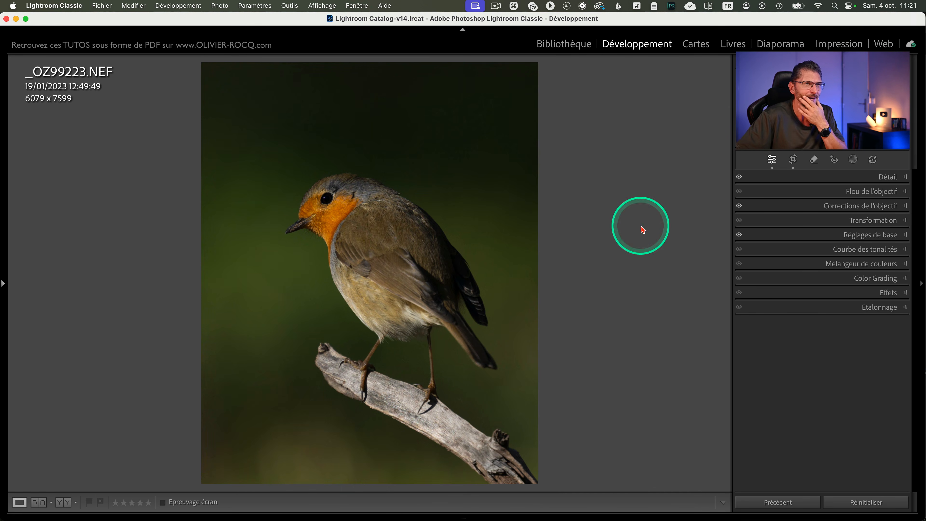
Create an Objets mask by painting roughly along the branch beneath the bird
{"action": "left_click", "coordinate": [853, 161]}
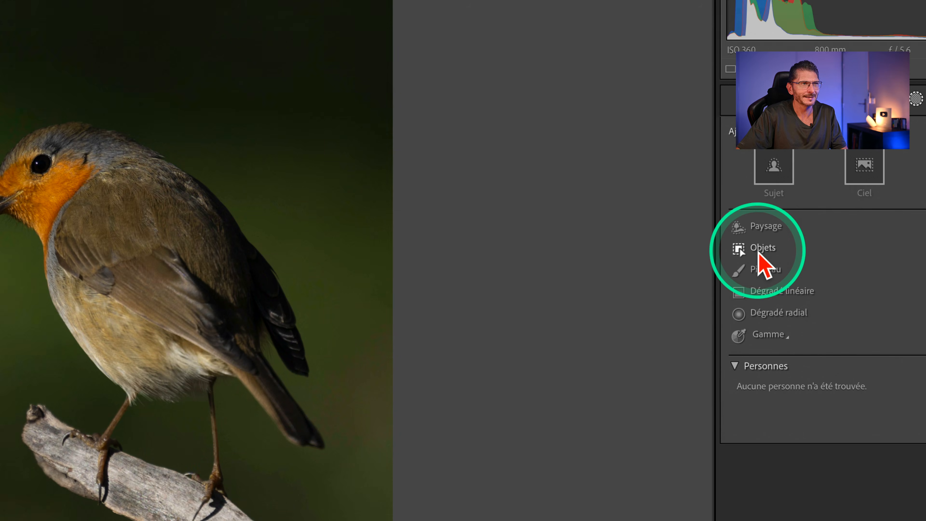
{"action": "left_click", "coordinate": [759, 253]}
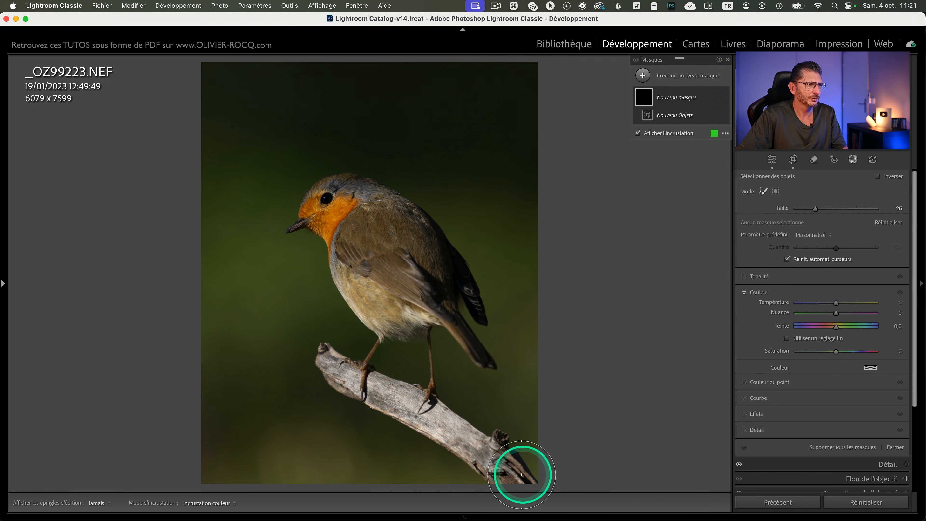
{"action": "mouse_move", "coordinate": [522, 473]}
{"action": "left_mouse_down"}
{"action": "mouse_move", "coordinate": [478, 437]}
{"action": "mouse_move", "coordinate": [325, 361]}
{"action": "left_mouse_up"}
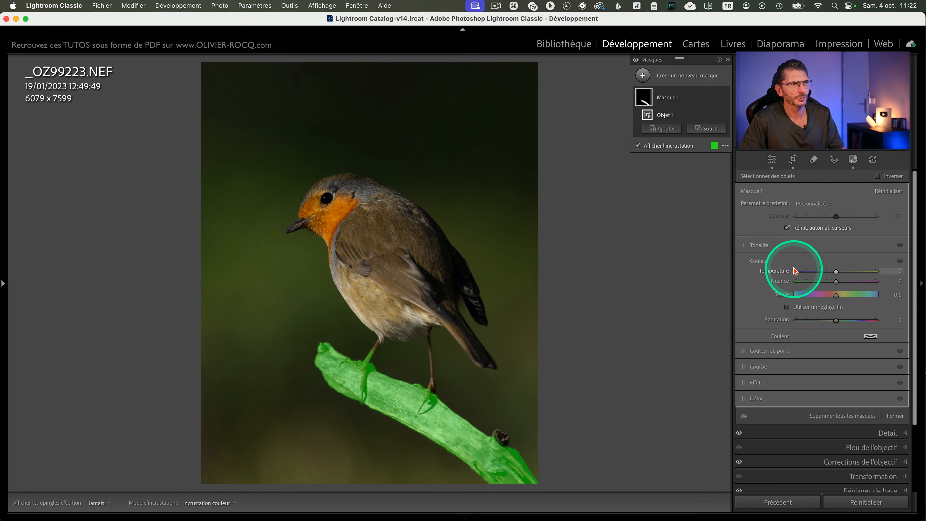
Set the branch mask's Hautes lumières to -77 and Blancs to -9, checking the result in black and white
{"action": "left_click", "coordinate": [744, 245]}
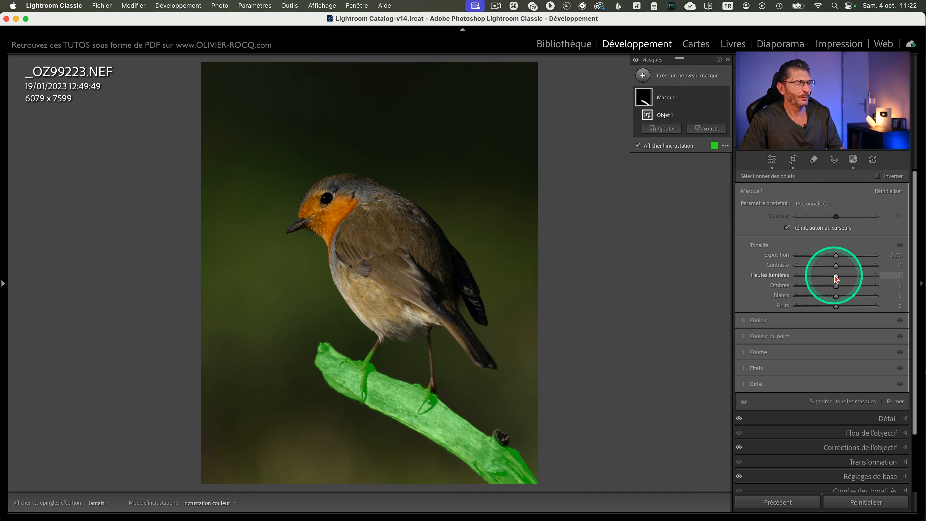
{"action": "left_click_drag", "start_coordinate": [836, 276], "coordinate": [833, 296]}
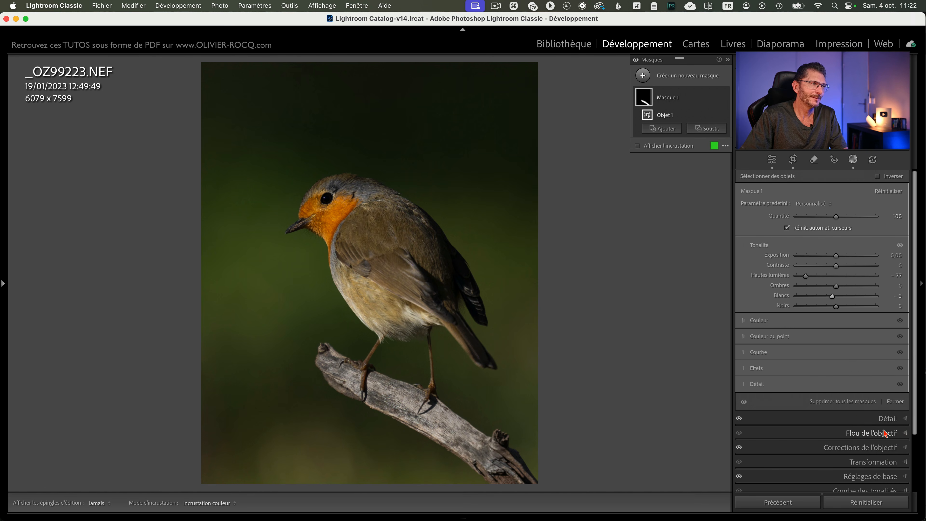
{"action": "key", "text": "v"}
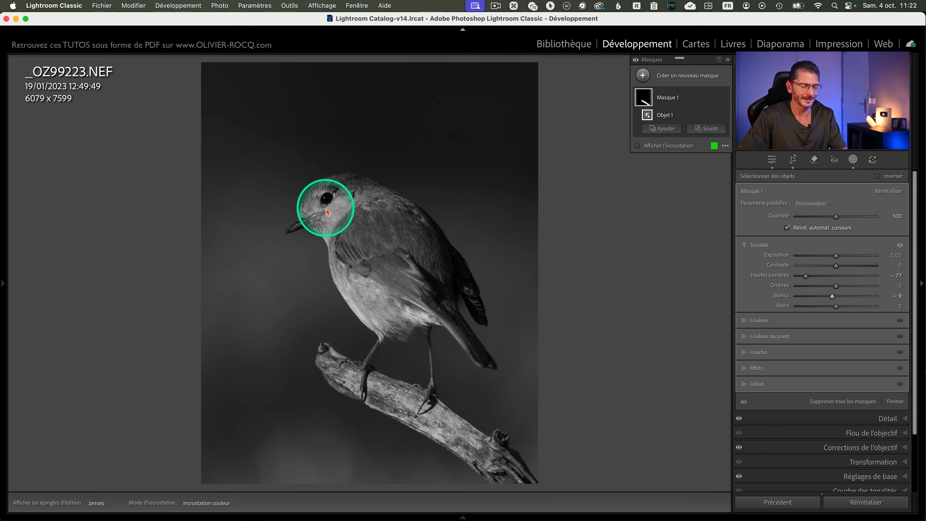
{"action": "key", "text": "v"}
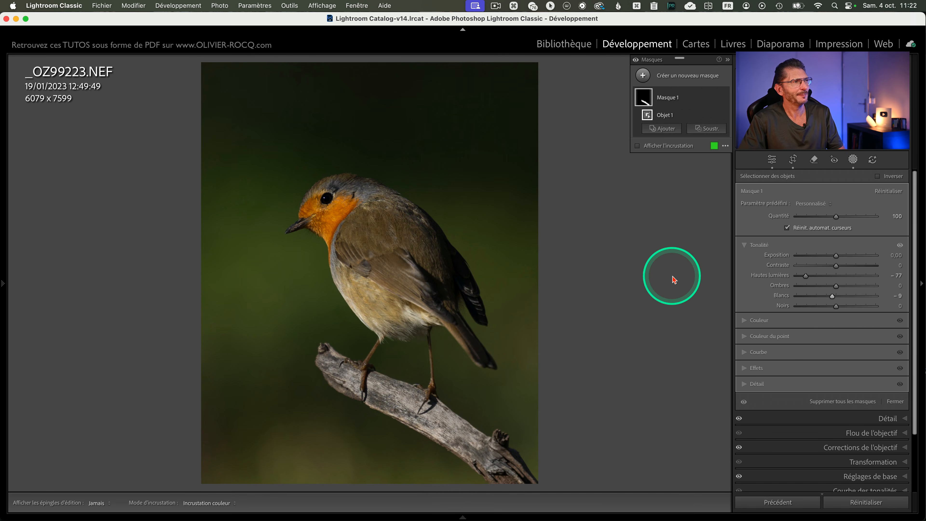
Rename the branch mask as Branche
{"action": "double_click", "coordinate": [670, 98]}
{"action": "type", "text": "Branche"}
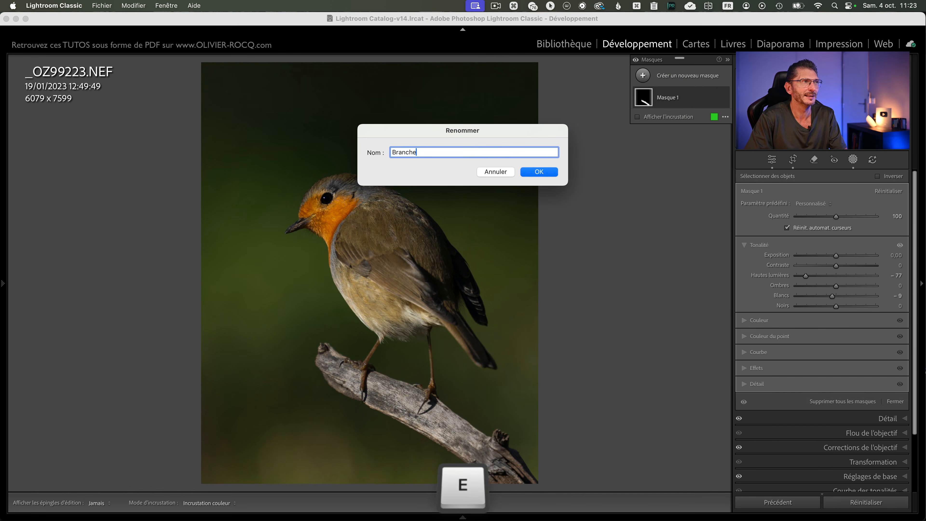
{"action": "key", "text": "Return"}
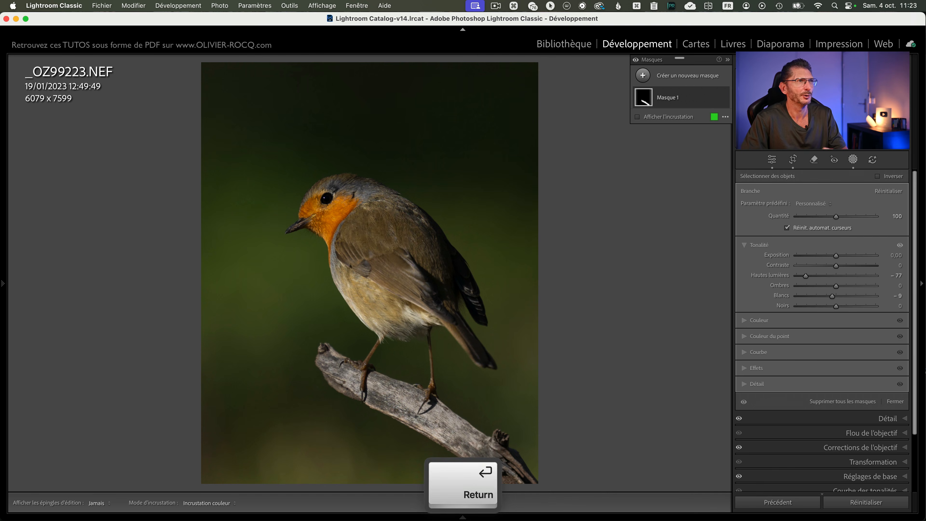
{"action": "left_click", "coordinate": [709, 128]}
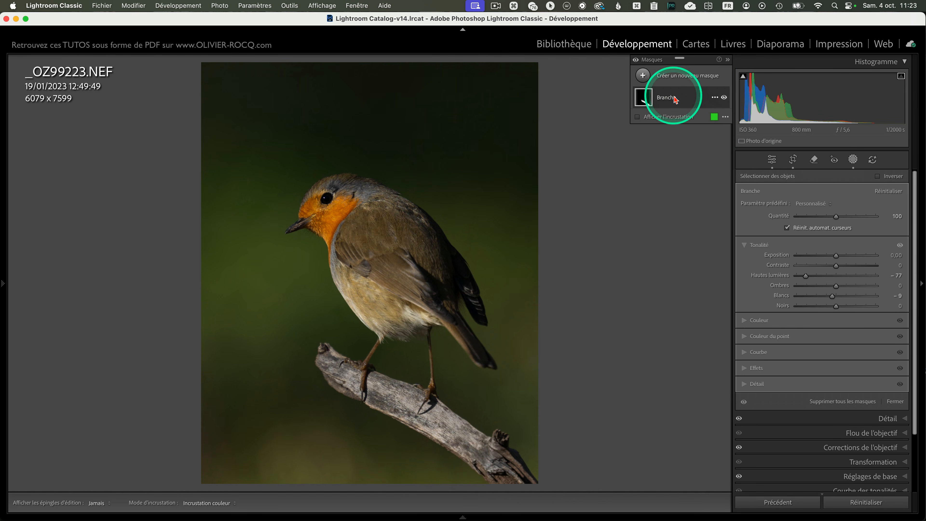
Create a new mask with automatic subject selection and name it Tête
{"action": "left_click", "coordinate": [651, 77]}
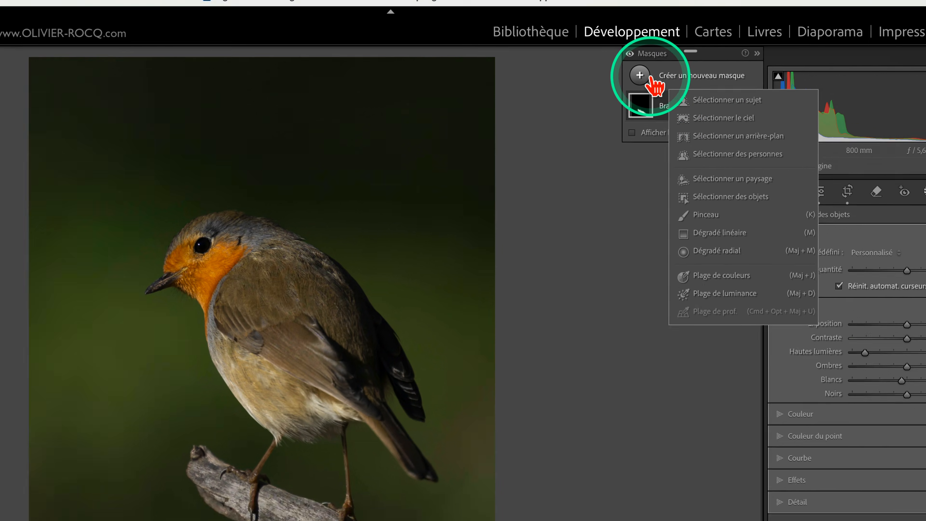
{"action": "left_click", "coordinate": [708, 105]}
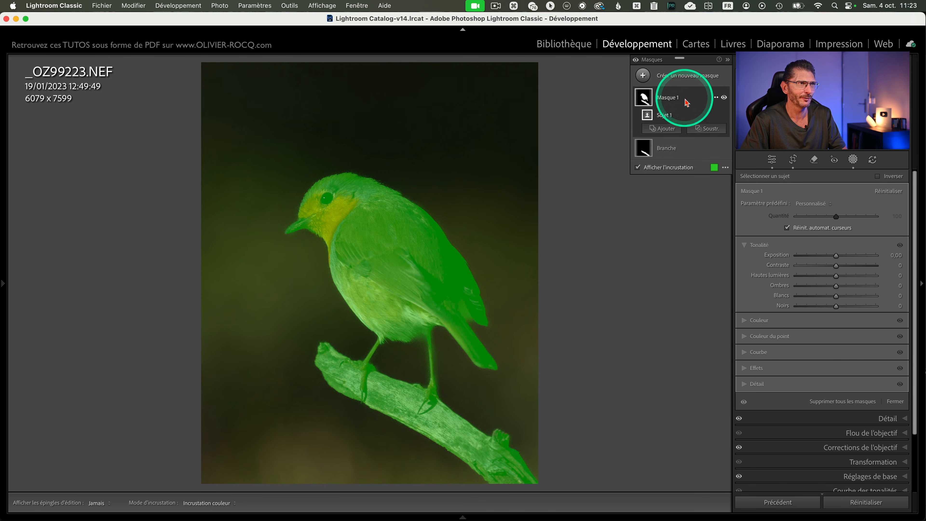
{"action": "double_click", "coordinate": [668, 99]}
{"action": "type", "text": "Têt"}
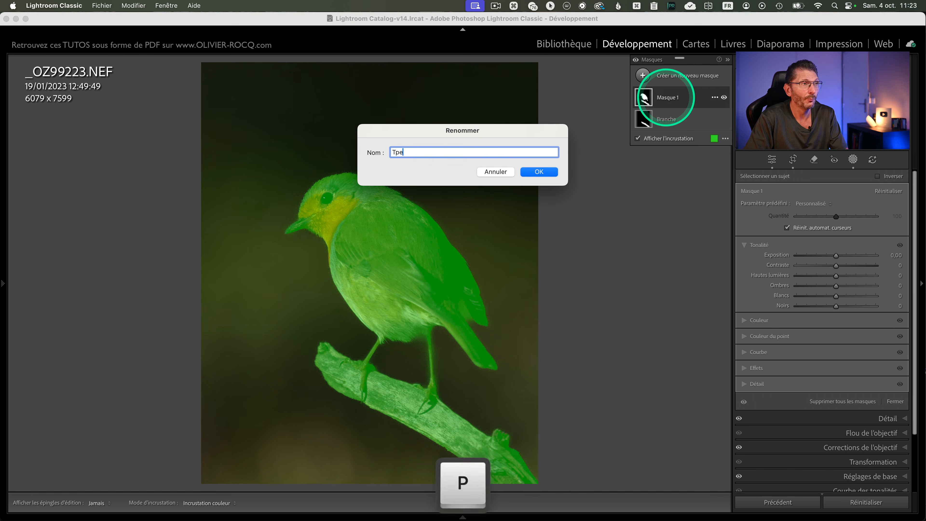
{"action": "type", "text": "e"}
{"action": "key", "text": "Return"}
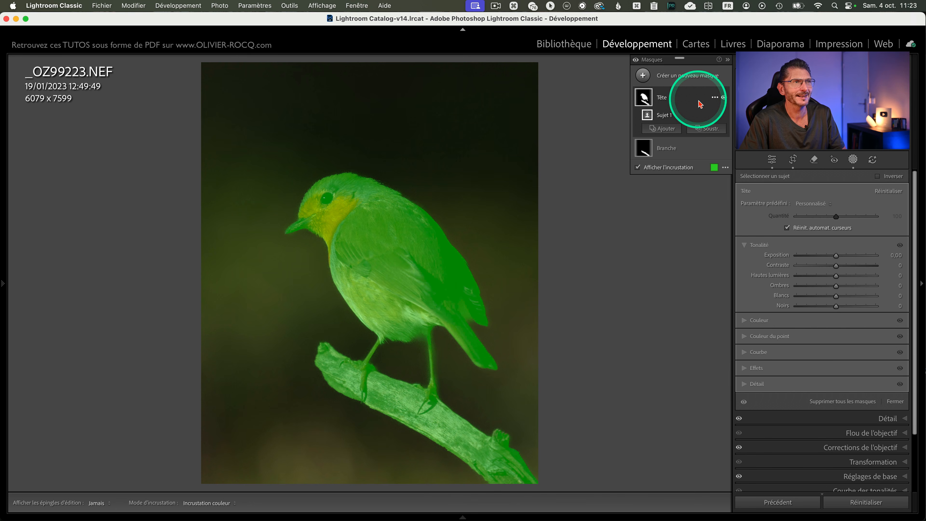
Intersect the Tête mask with a radial gradient centred on the bird's eye
{"action": "key", "text": "ctrl"}
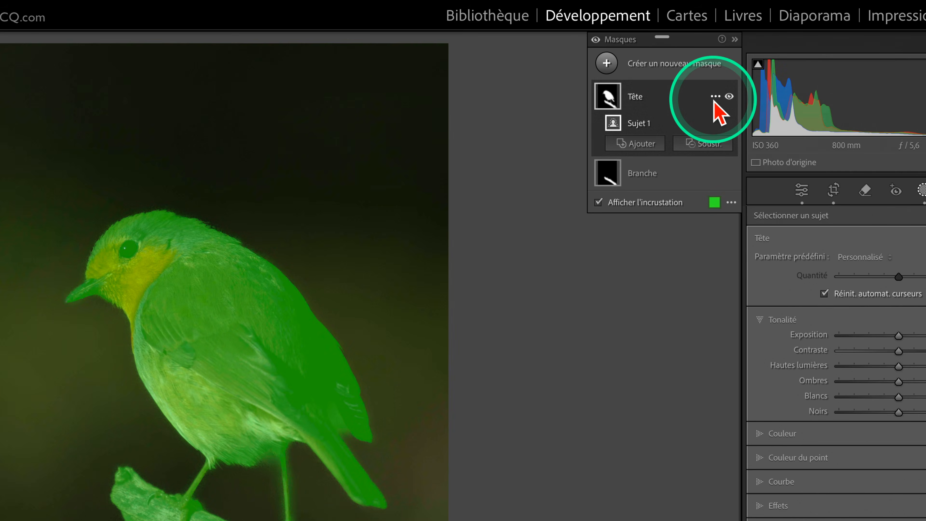
{"action": "left_click", "coordinate": [716, 97]}
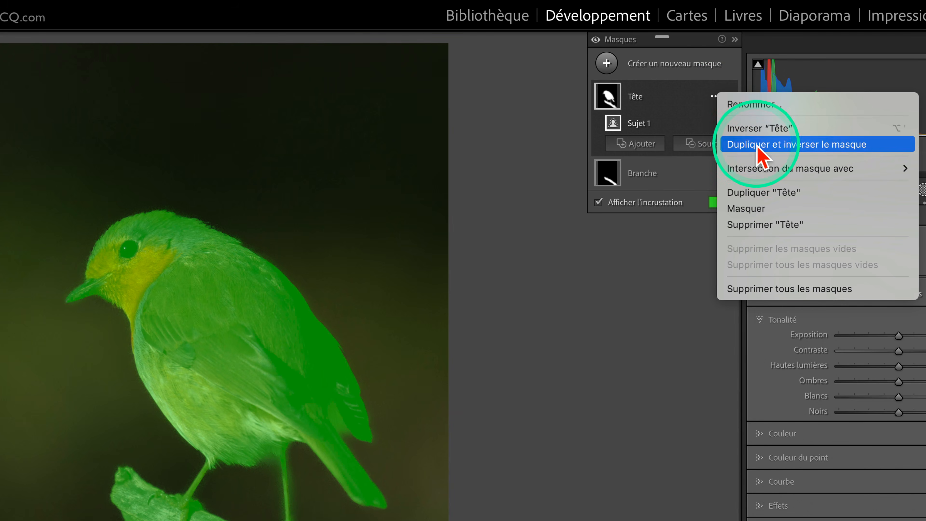
{"action": "mouse_move", "coordinate": [758, 174]}
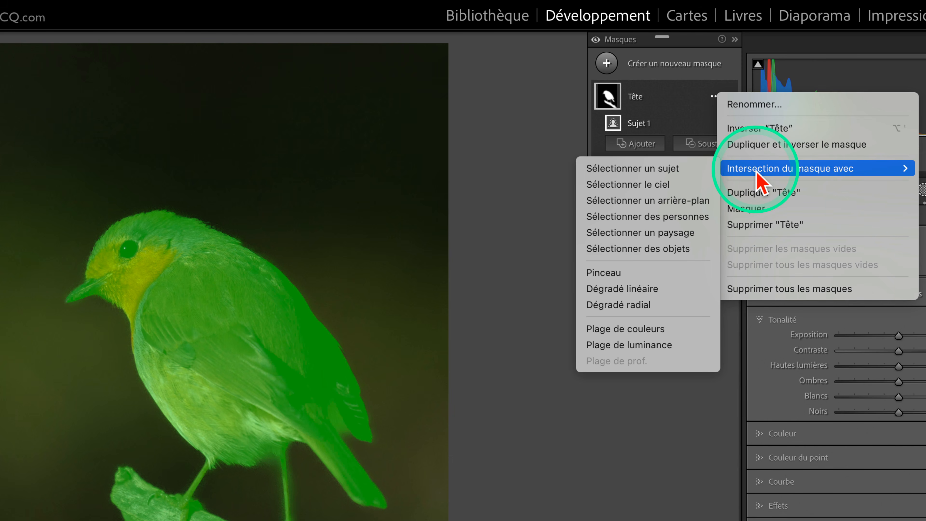
{"action": "left_click", "coordinate": [616, 309]}
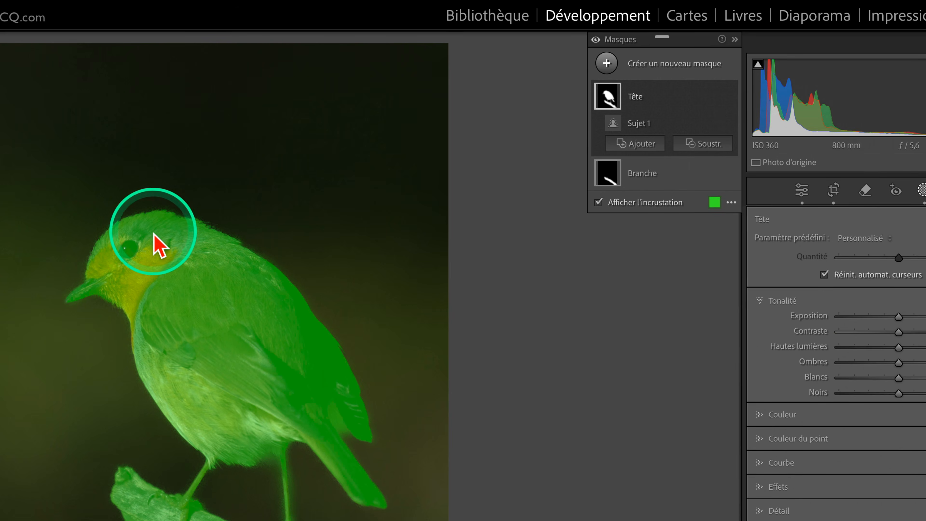
{"action": "left_click", "coordinate": [128, 248]}
{"action": "left_click_drag", "start_coordinate": [128, 249], "coordinate": [165, 282]}
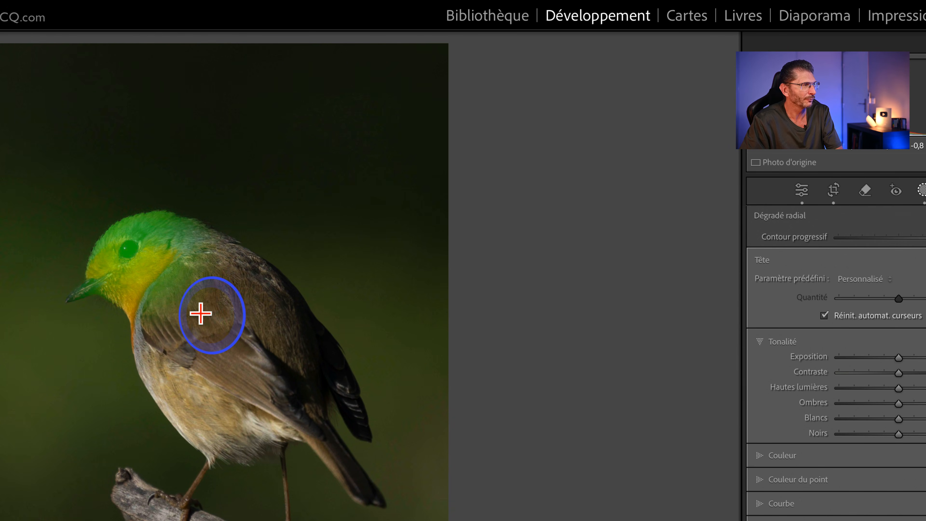
{"action": "left_click", "coordinate": [201, 313]}
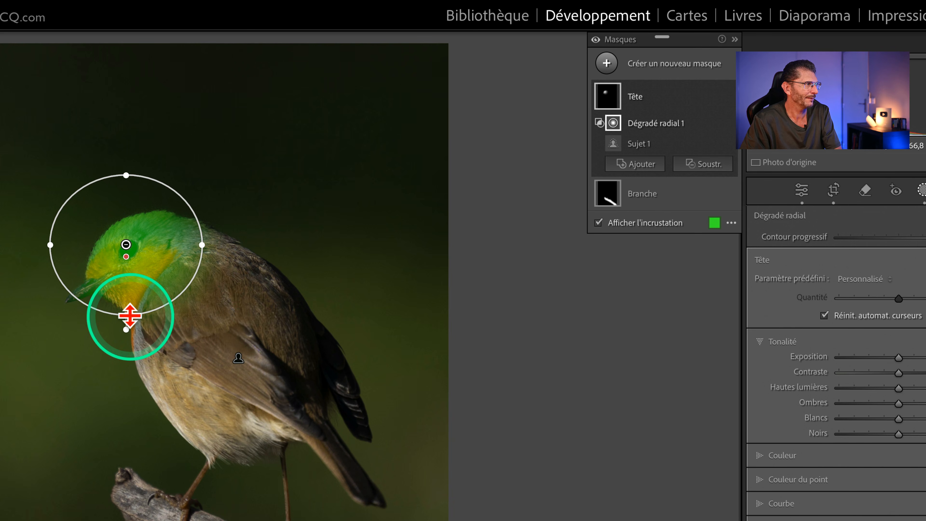
Stretch the radial gradient taller and wider around the bird's head and set its Contour progressif to 100
{"action": "left_click_drag", "start_coordinate": [128, 315], "coordinate": [144, 343]}
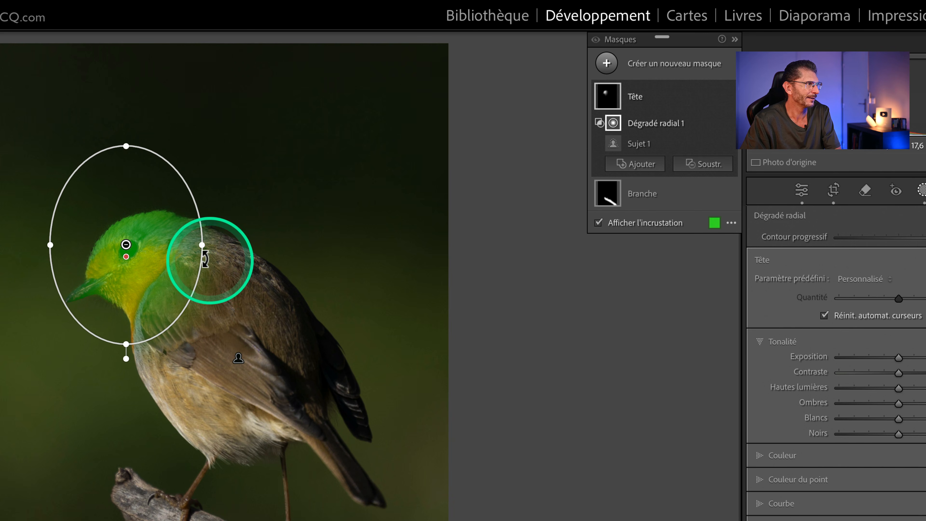
{"action": "left_click_drag", "start_coordinate": [206, 246], "coordinate": [240, 247]}
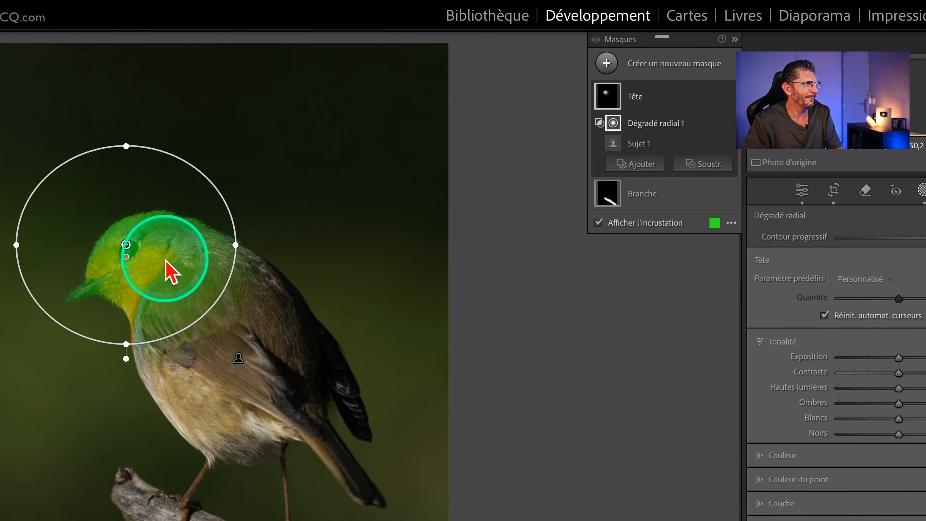
{"action": "left_click_drag", "start_coordinate": [124, 258], "coordinate": [119, 237]}
{"action": "left_click", "coordinate": [510, 223]}
{"action": "left_click", "coordinate": [925, 257]}
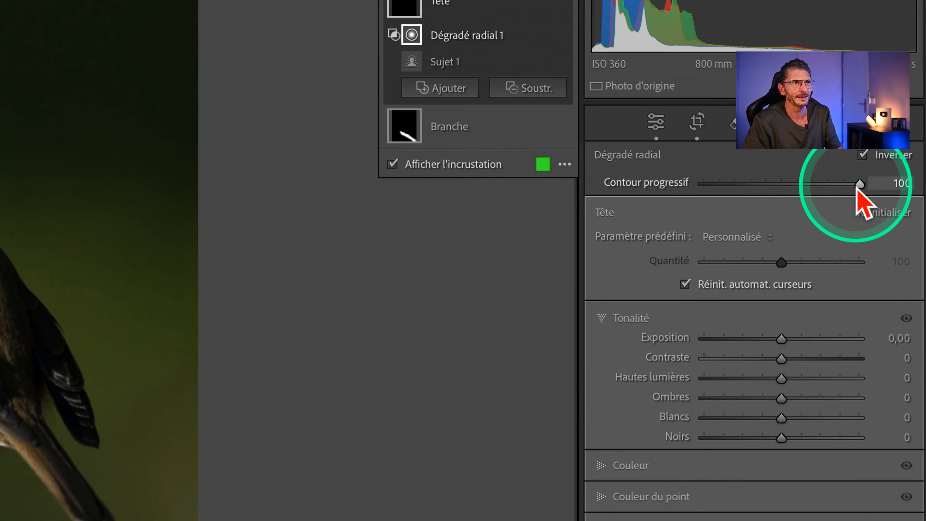
{"action": "mouse_move", "coordinate": [875, 191]}
{"action": "left_mouse_down"}
{"action": "mouse_move", "coordinate": [847, 193]}
{"action": "mouse_move", "coordinate": [886, 186]}
{"action": "left_mouse_up"}
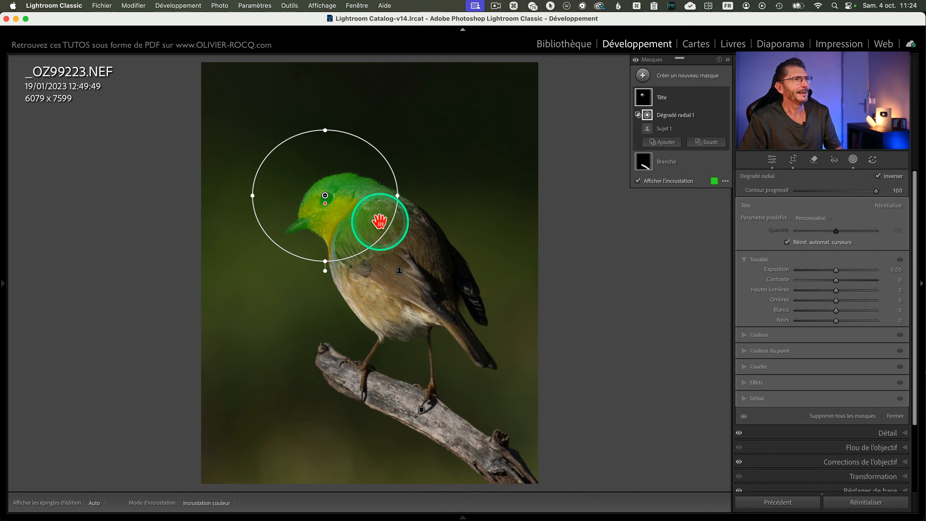
Raise the Tête mask's Exposition to 1,03 while judging the head's brightness in a temporary black-and-white preview
{"action": "left_click", "coordinate": [839, 273]}
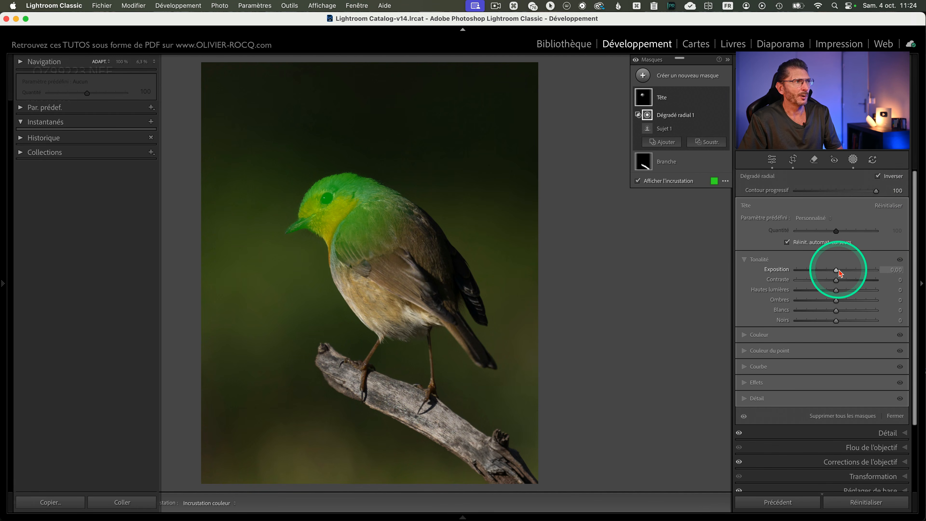
{"action": "left_click_drag", "start_coordinate": [839, 273], "coordinate": [839, 272]}
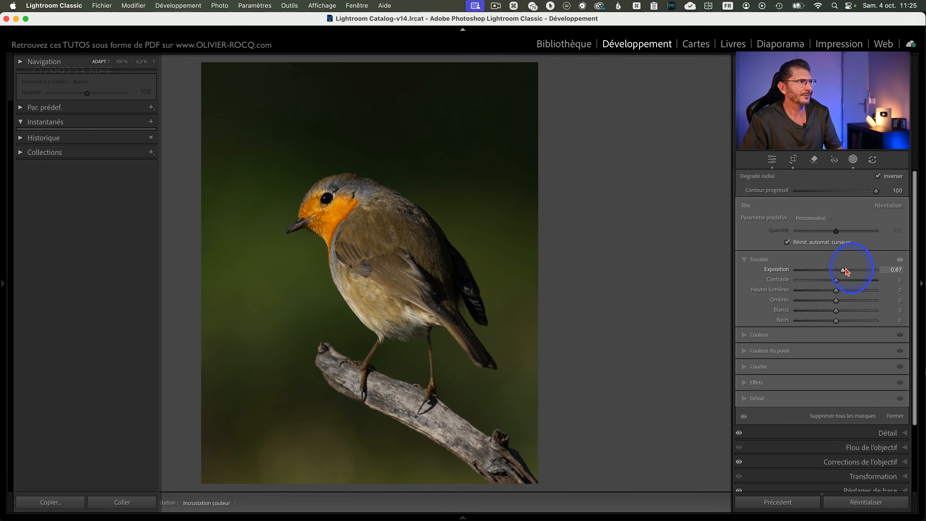
{"action": "left_click_drag", "start_coordinate": [846, 271], "coordinate": [845, 271]}
{"action": "key", "text": "v"}
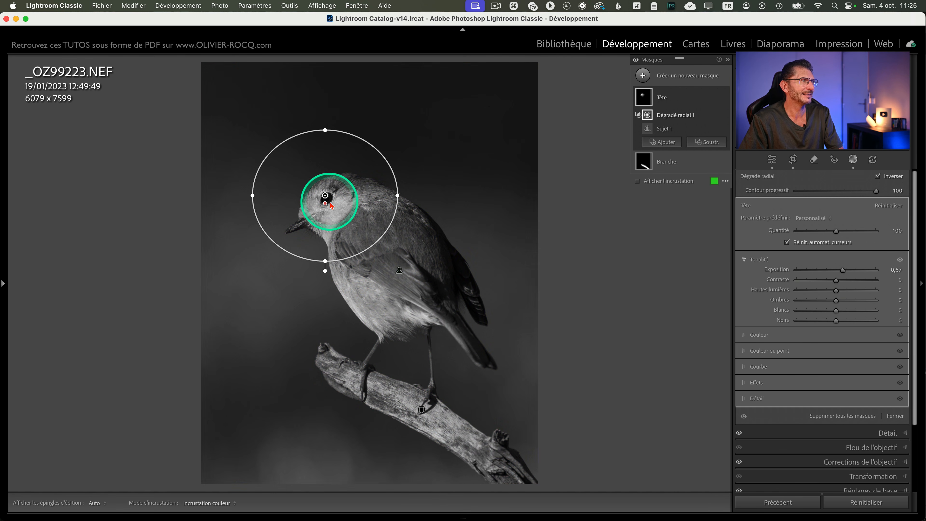
{"action": "left_click_drag", "start_coordinate": [843, 271], "coordinate": [846, 273]}
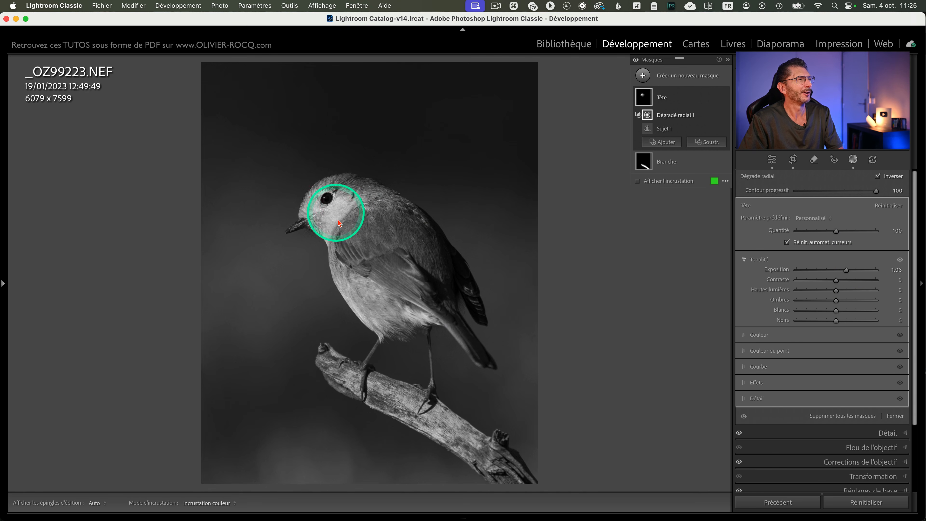
{"action": "key", "text": "v"}
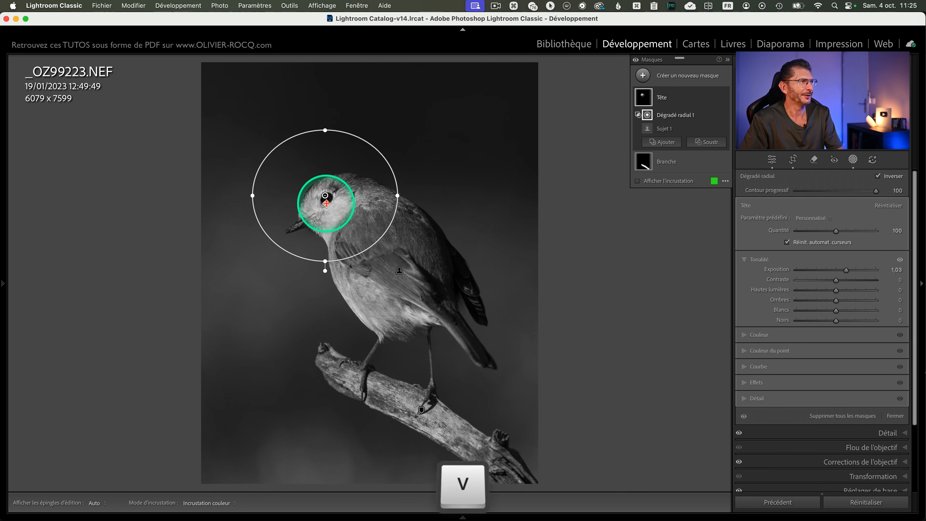
Hide the edit pins and switch the Tête mask off and on to compare its effect on the head
{"action": "key", "text": "h"}
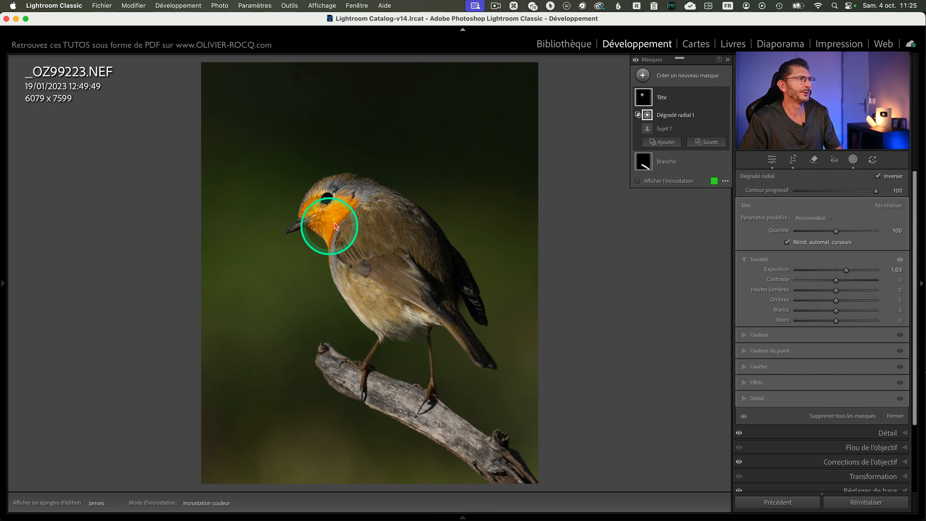
{"action": "mouse_move", "coordinate": [723, 102]}
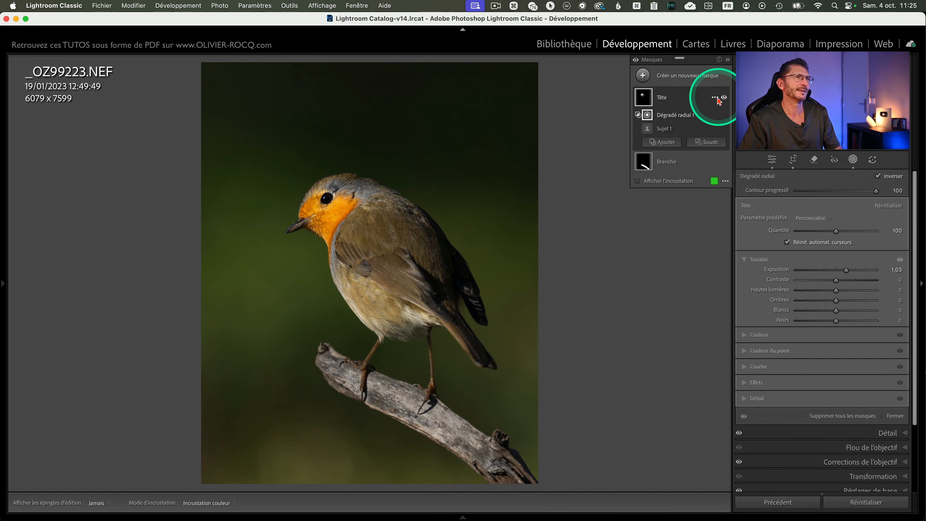
{"action": "left_click", "coordinate": [723, 98]}
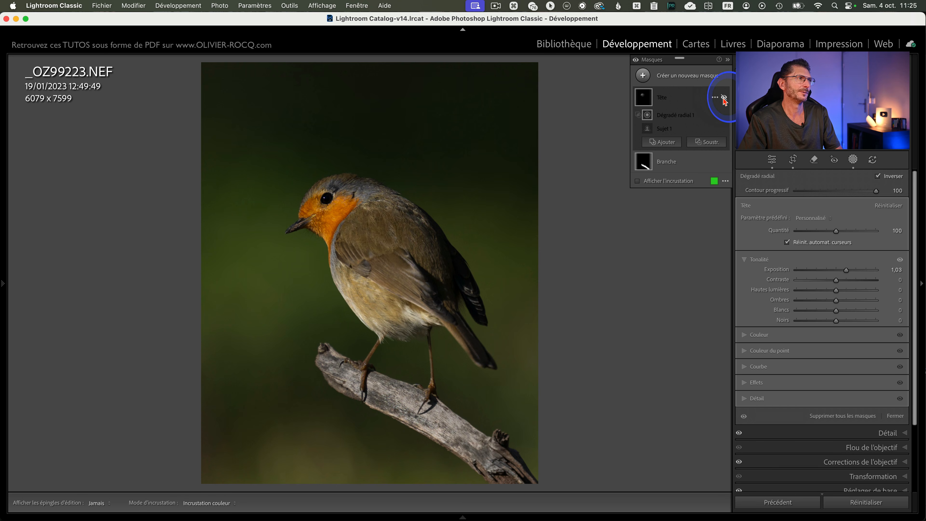
{"action": "left_click", "coordinate": [723, 97]}
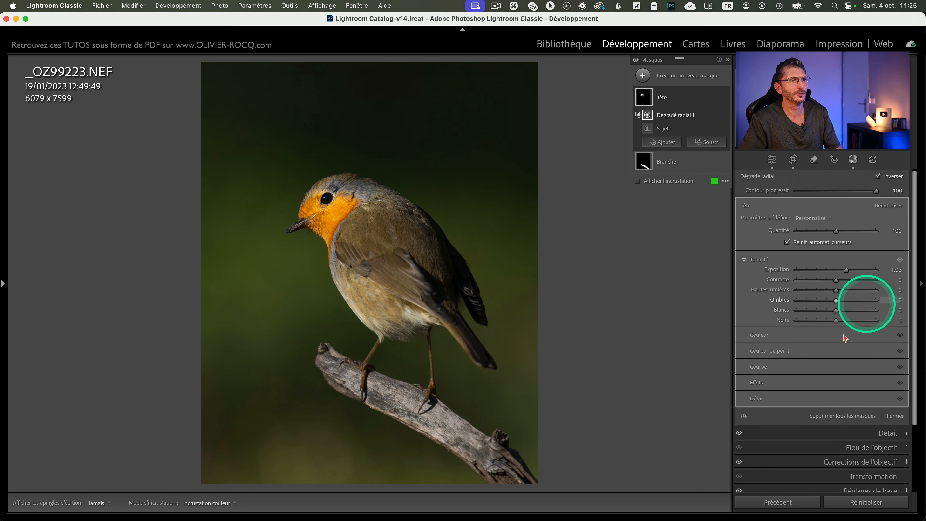
Lower the Tête mask's Saturation to −17 and compare the head with and without the mask
{"action": "left_click", "coordinate": [745, 335]}
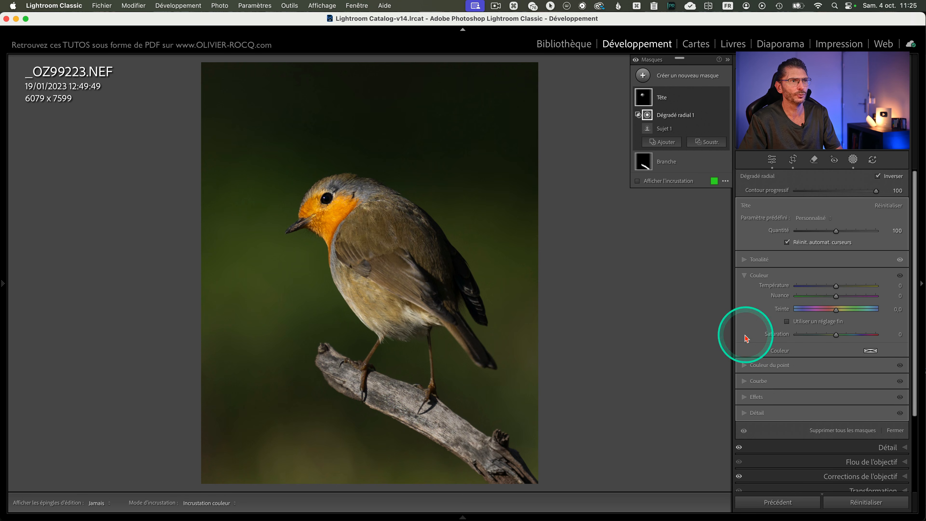
{"action": "left_click_drag", "start_coordinate": [837, 336], "coordinate": [836, 337]}
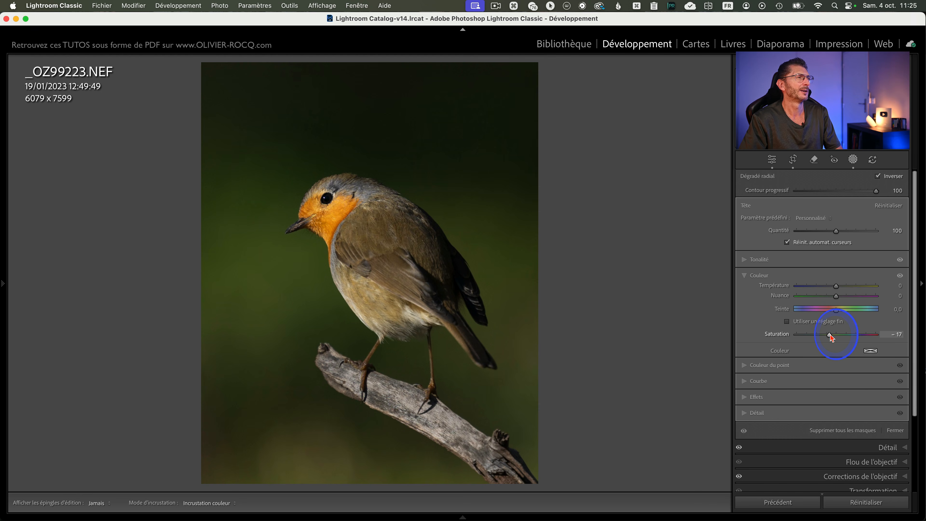
{"action": "left_click_drag", "start_coordinate": [831, 337], "coordinate": [831, 337]}
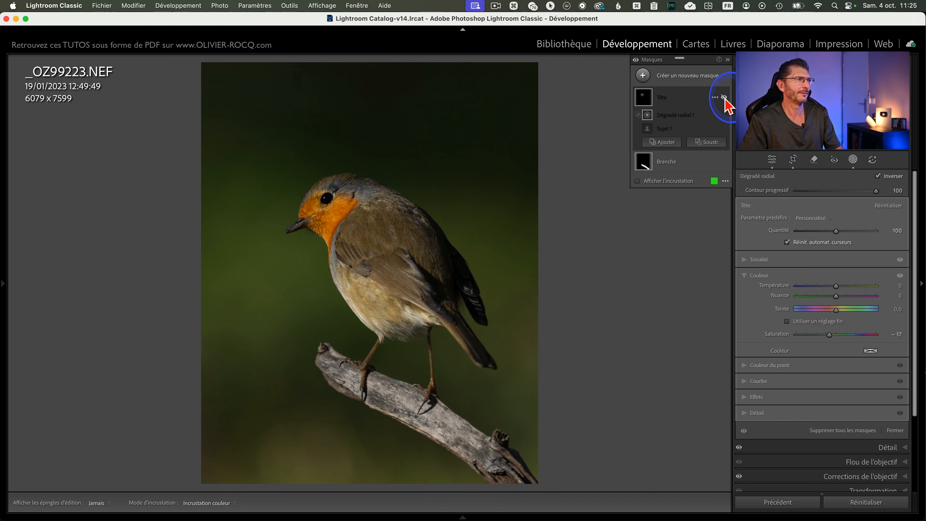
{"action": "left_click", "coordinate": [724, 99]}
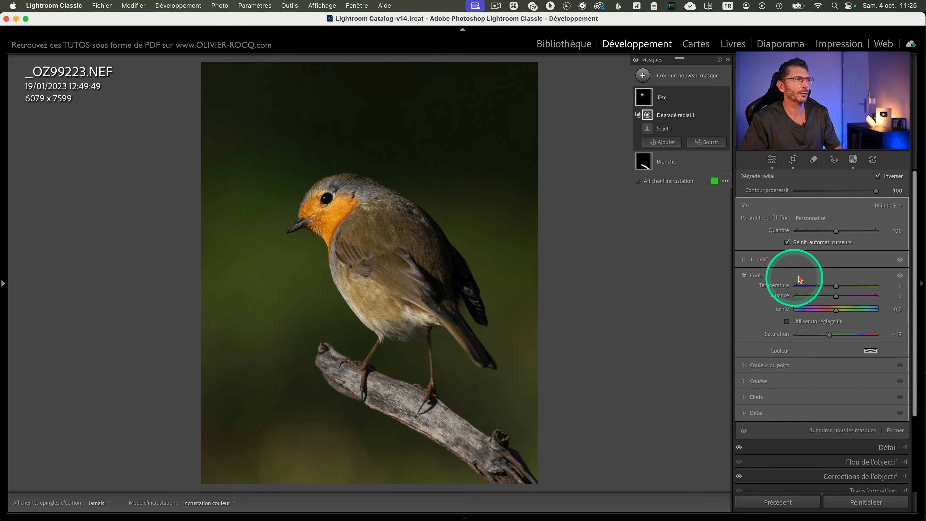
Reduce the Tête mask's Quantité to 67 and compare the photo with the mask off and on
{"action": "key", "text": "ctrl"}
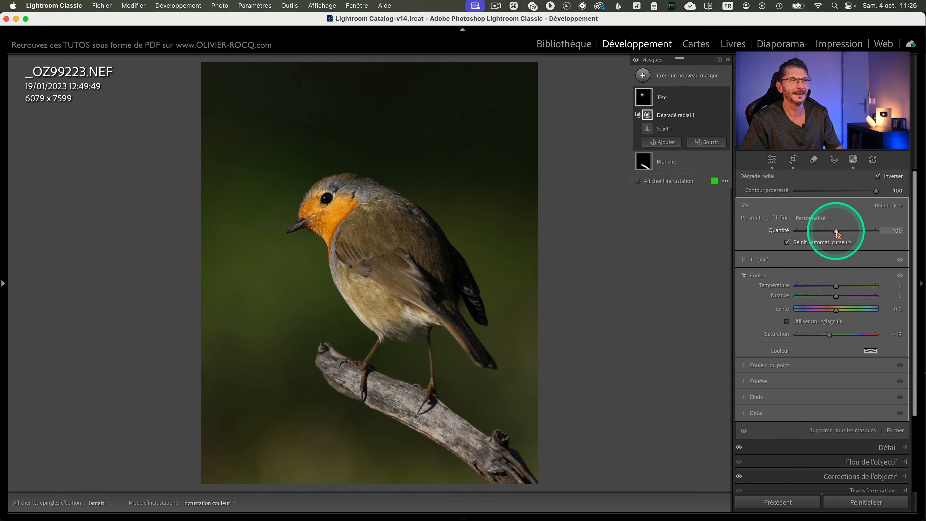
{"action": "key", "text": "shift+w"}
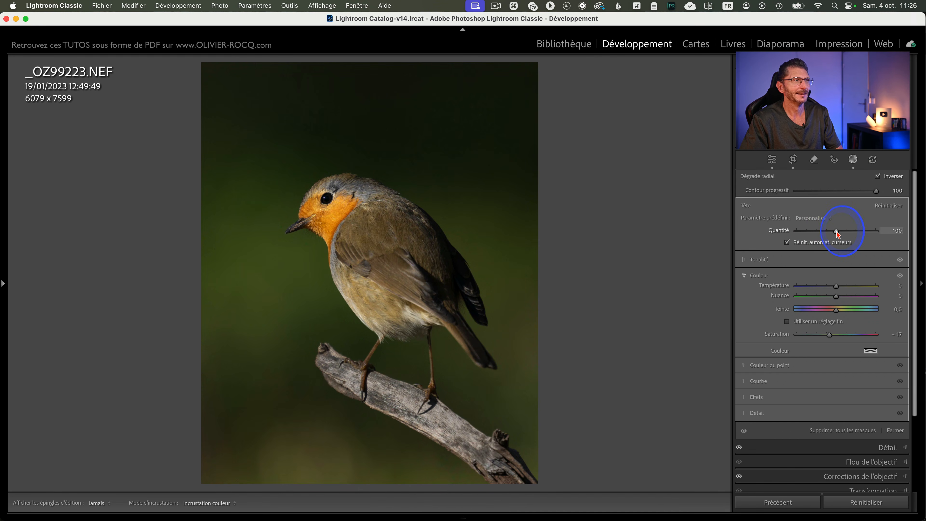
{"action": "mouse_move", "coordinate": [834, 232]}
{"action": "left_mouse_down"}
{"action": "mouse_move", "coordinate": [779, 233]}
{"action": "mouse_move", "coordinate": [825, 235]}
{"action": "left_mouse_up"}
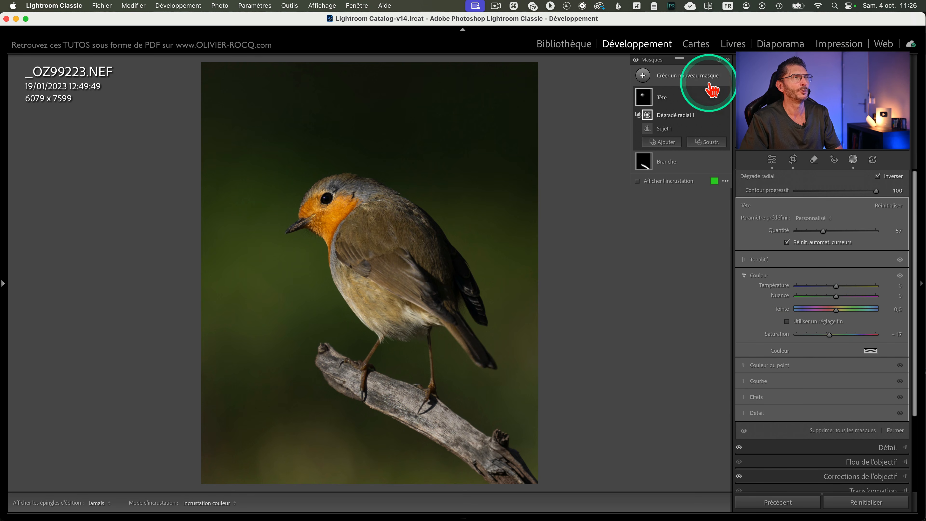
{"action": "left_click", "coordinate": [724, 98]}
{"action": "left_click", "coordinate": [724, 97]}
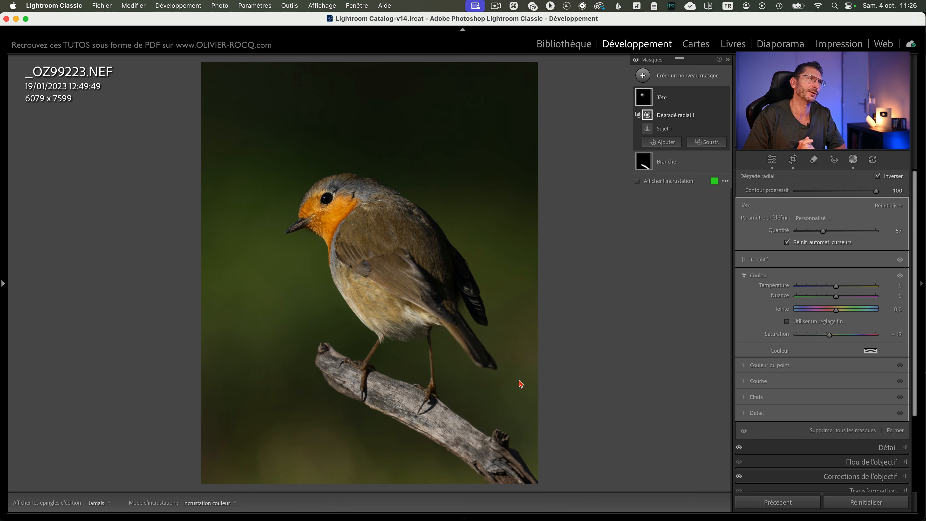
Create a new radial gradient mask over the bird's head, show the pins, enlarge it around the bird and centre it on the body
{"action": "left_click", "coordinate": [670, 79]}
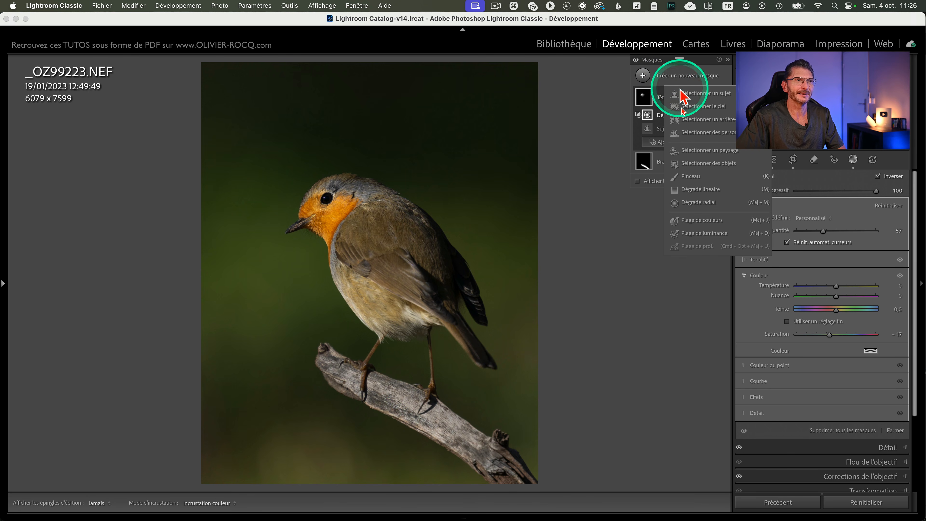
{"action": "left_click", "coordinate": [707, 202]}
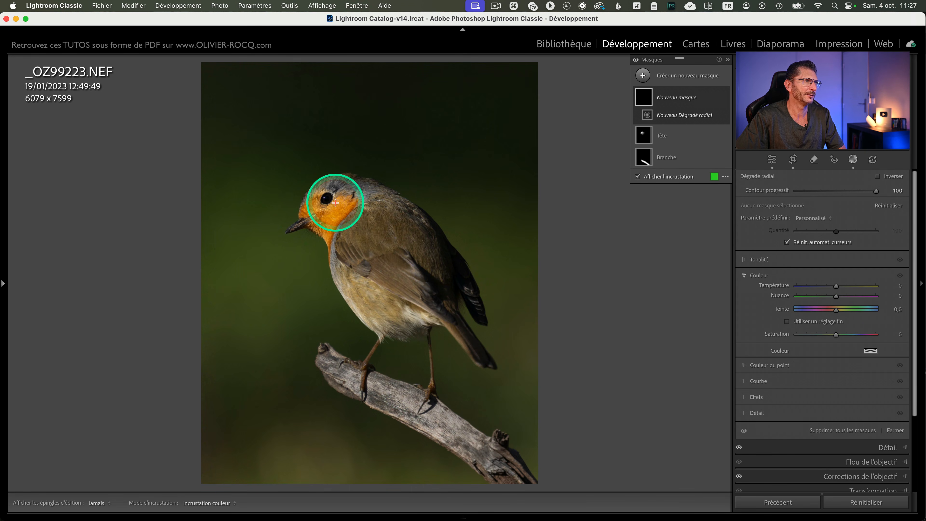
{"action": "left_click_drag", "start_coordinate": [336, 203], "coordinate": [372, 240]}
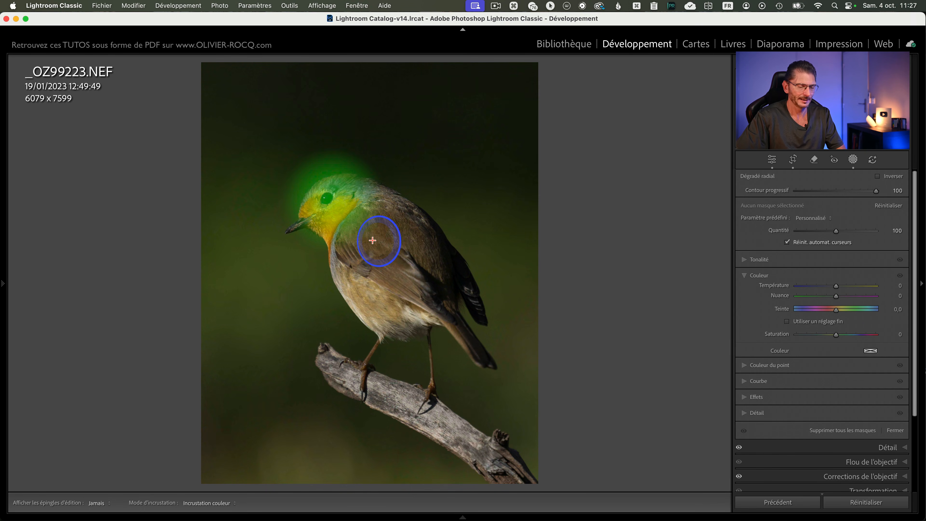
{"action": "key", "text": "h"}
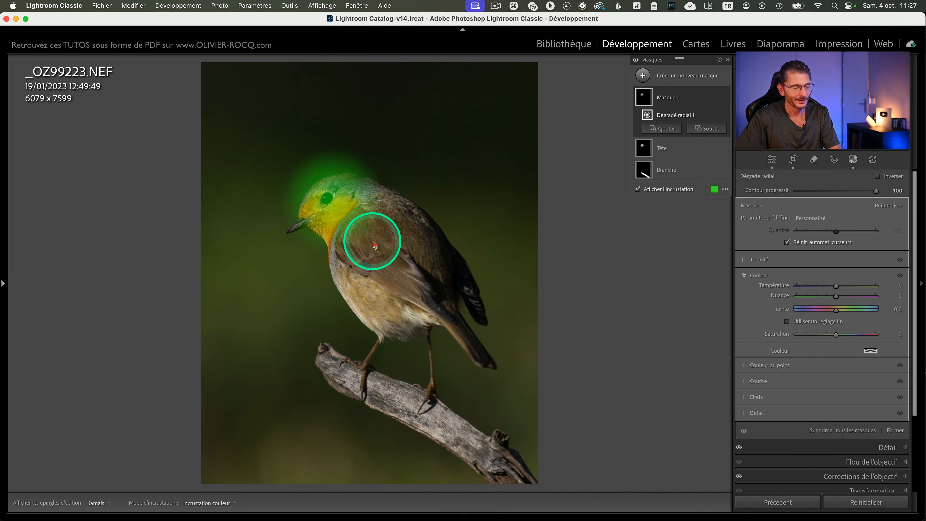
{"action": "left_click_drag", "start_coordinate": [374, 202], "coordinate": [471, 261]}
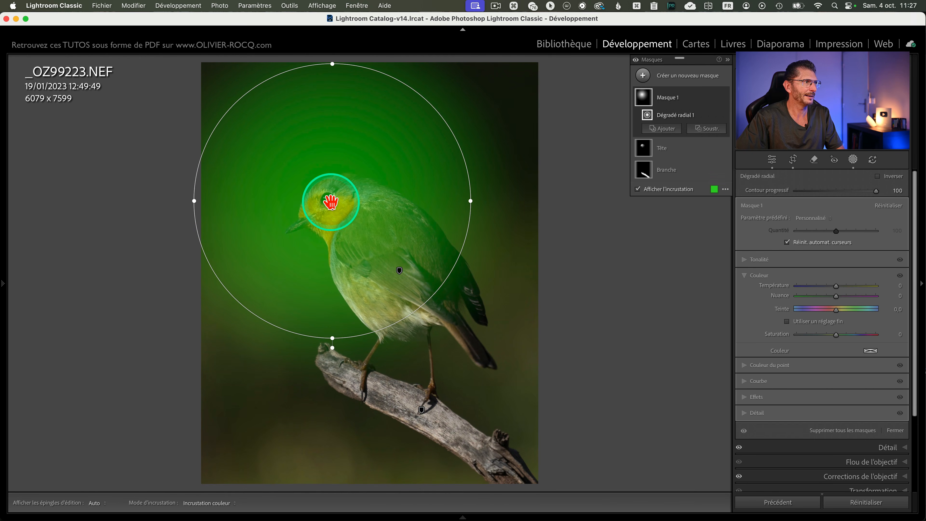
{"action": "left_click_drag", "start_coordinate": [330, 202], "coordinate": [371, 237]}
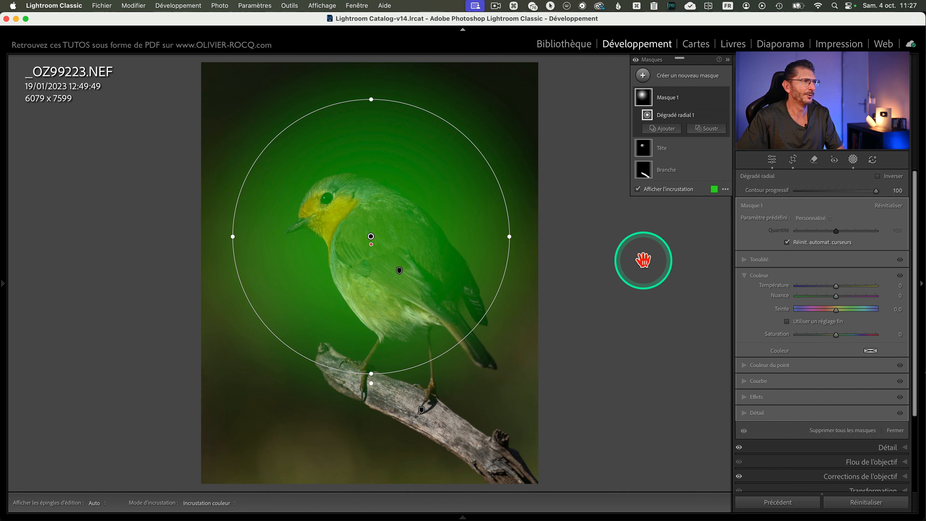
Try an Exposition of 1,04 on the new radial gradient mask, and undo it
{"action": "left_click", "coordinate": [745, 260]}
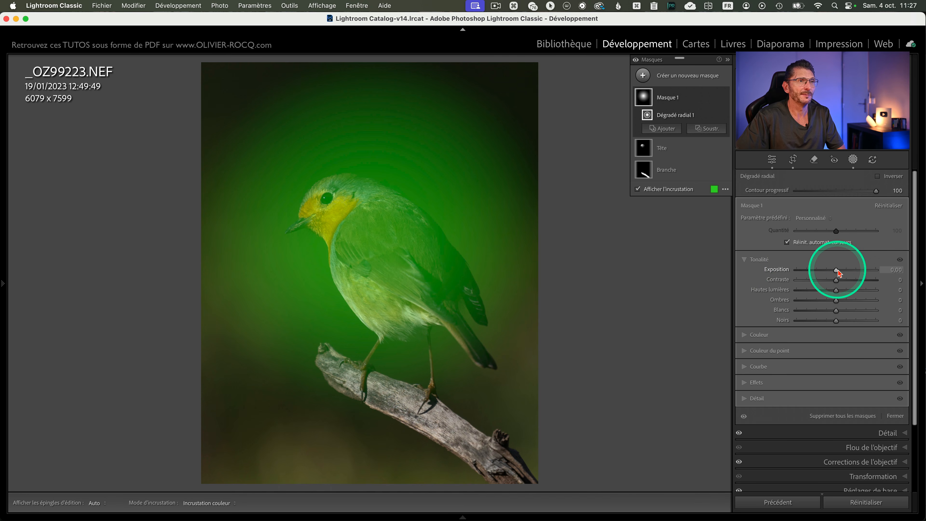
{"action": "left_click_drag", "start_coordinate": [837, 270], "coordinate": [845, 271]}
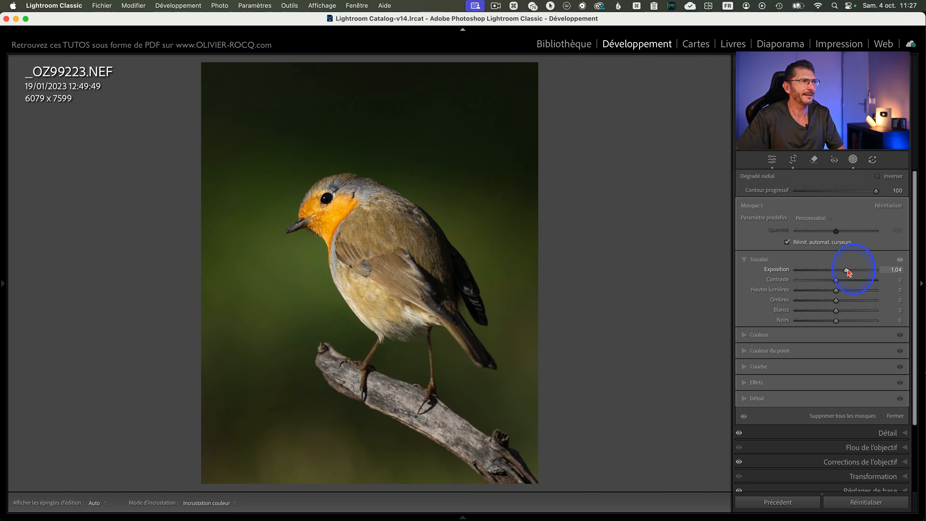
{"action": "key", "text": "super+z"}
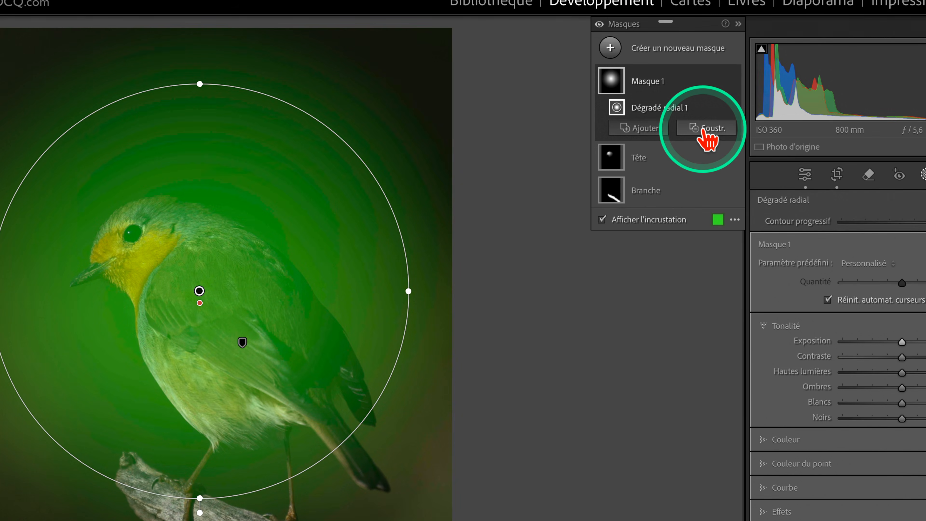
Subtract the automatically selected subject from the new radial mask so that it covers only the background around the bird
{"action": "left_click", "coordinate": [700, 130]}
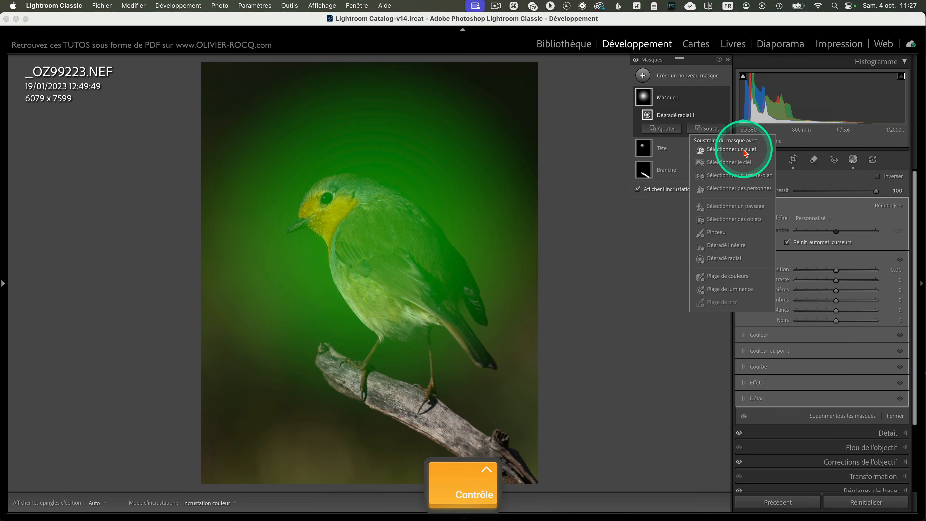
{"action": "left_click", "coordinate": [794, 164]}
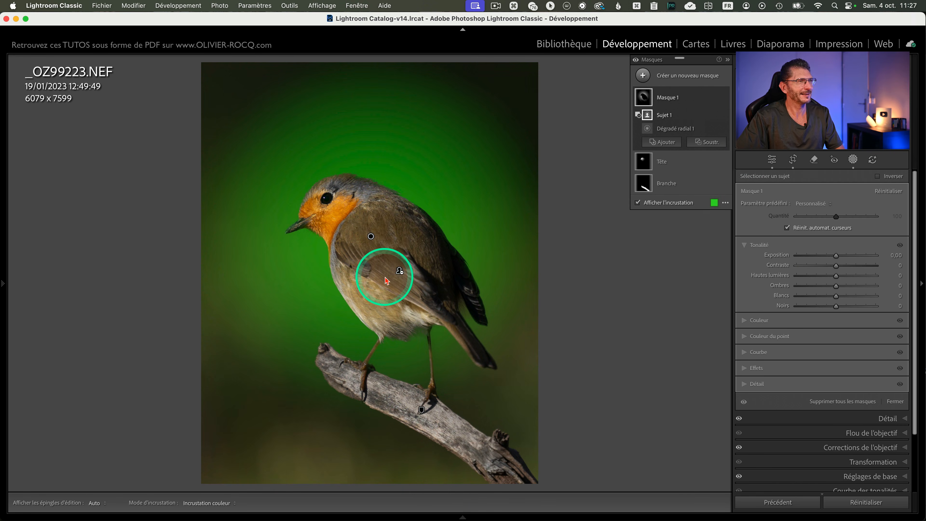
{"action": "key", "text": "ctrl"}
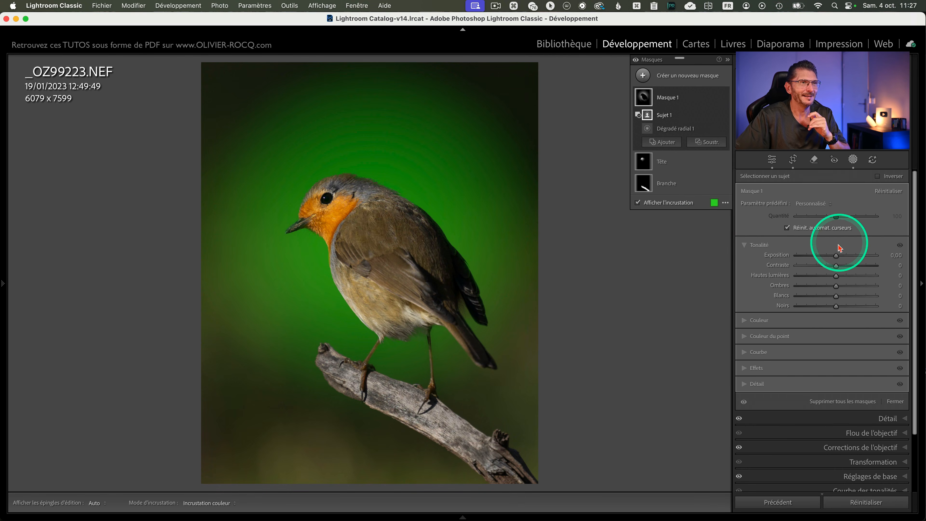
Set the background mask's Exposition to 1,74 to brighten the area around the bird
{"action": "left_click", "coordinate": [836, 257]}
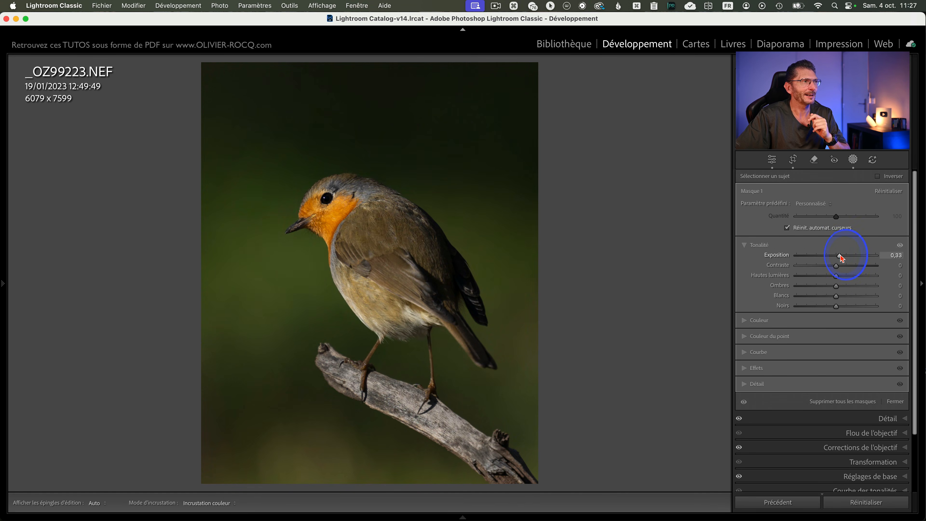
{"action": "left_click_drag", "start_coordinate": [840, 257], "coordinate": [854, 258]}
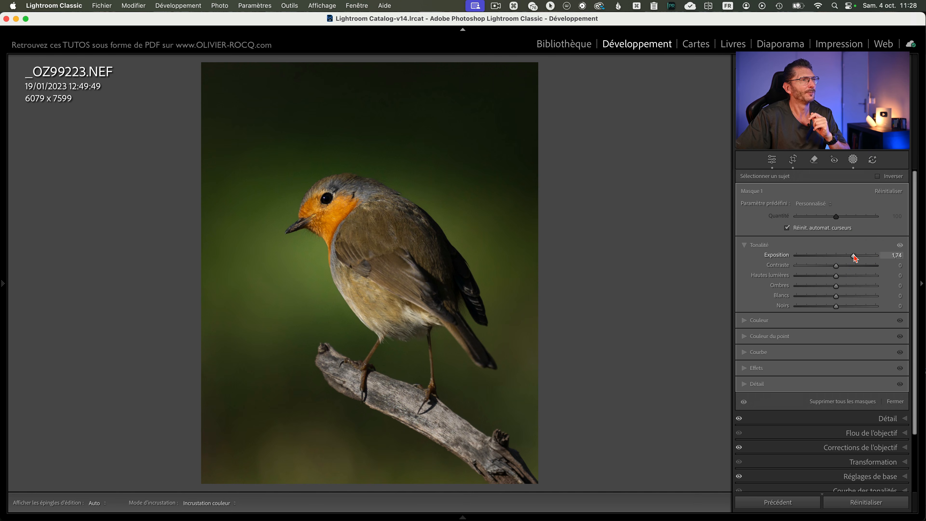
{"action": "left_click_drag", "start_coordinate": [855, 258], "coordinate": [855, 257]}
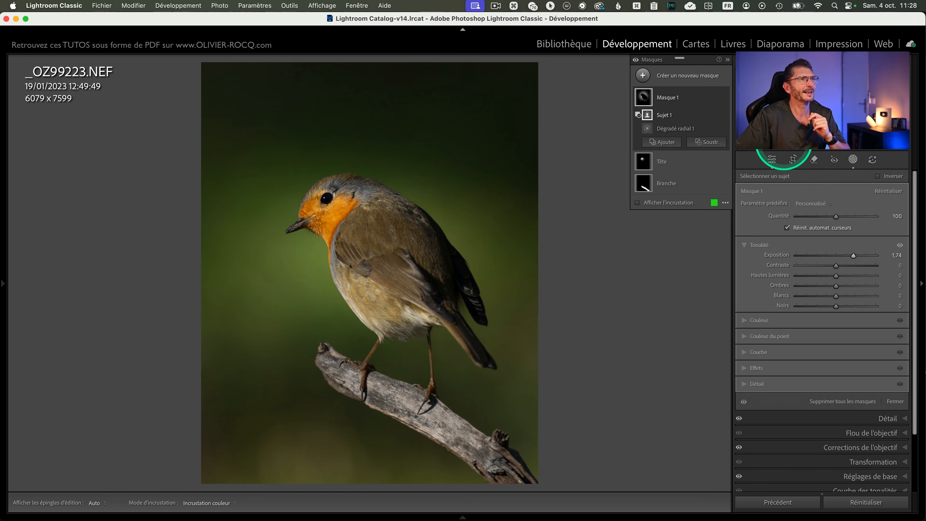
Rename the new background mask as Halo
{"action": "double_click", "coordinate": [662, 102]}
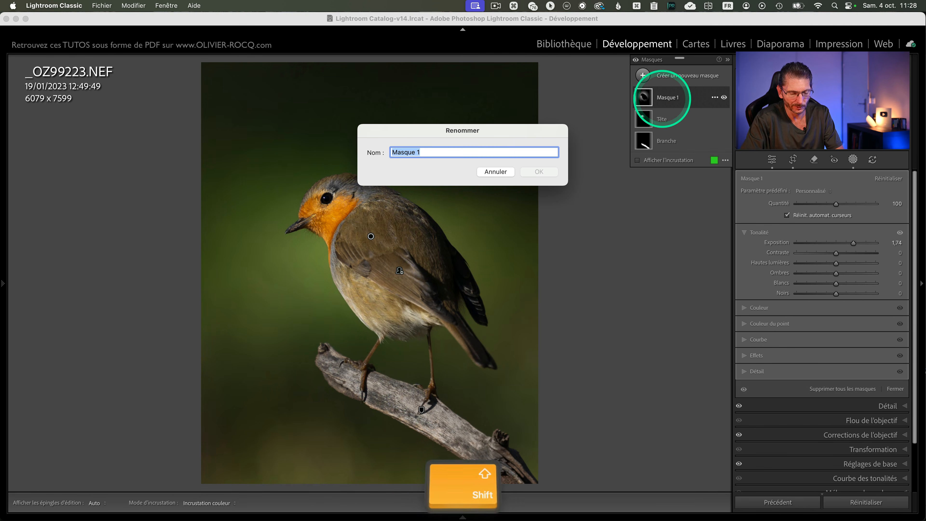
{"action": "type", "text": "Halo"}
{"action": "key", "text": "Return"}
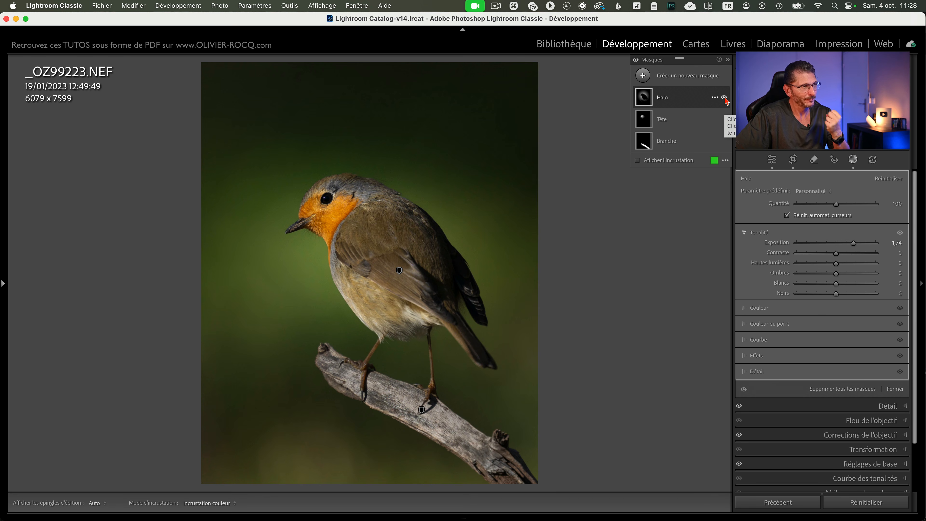
{"action": "left_click", "coordinate": [336, 229]}
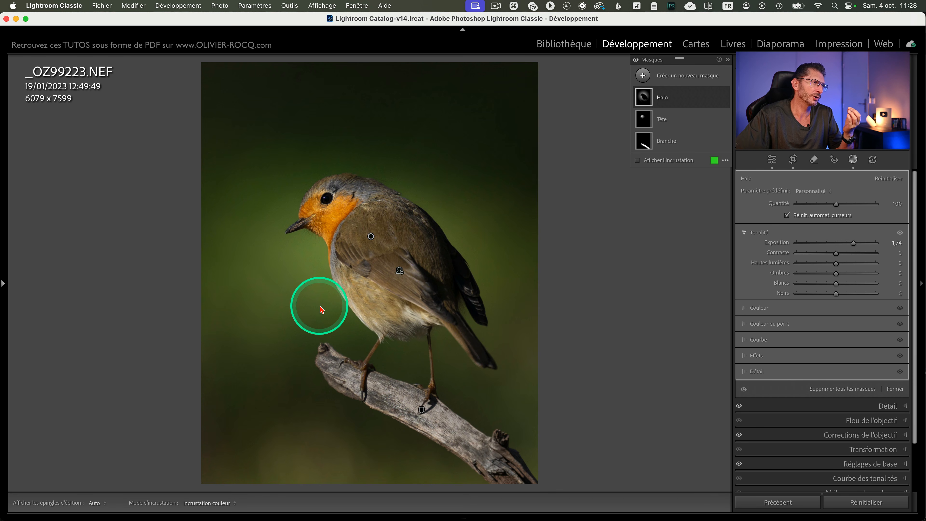
Examine the Color Grading wheel for Ombres as a possible way to tint the photo
{"action": "scroll", "coordinate": [802, 379], "scroll_direction": "down", "scroll_amount": 10}
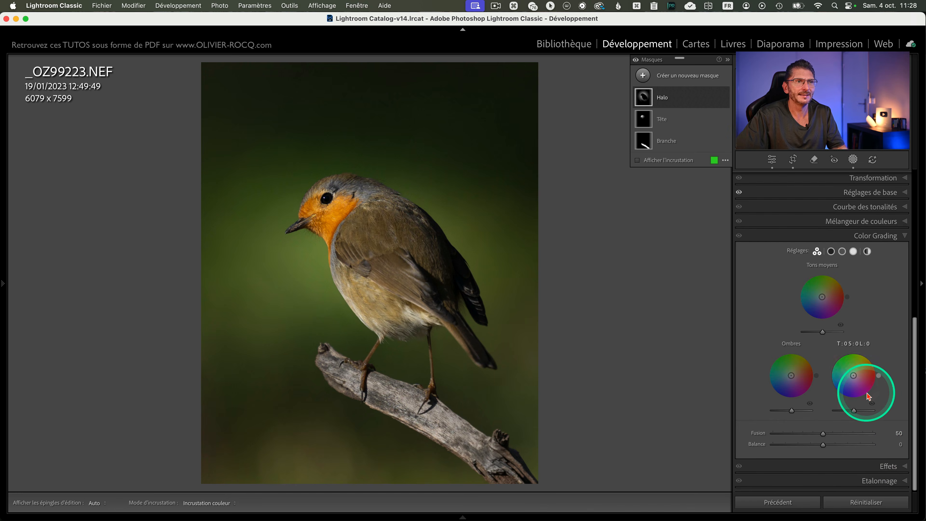
{"action": "left_click", "coordinate": [831, 252]}
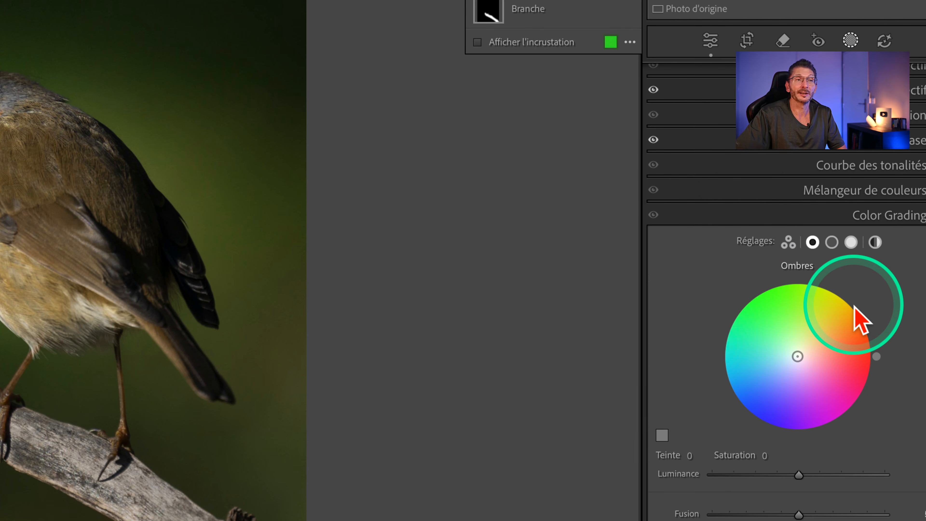
{"action": "key", "text": "ctrl"}
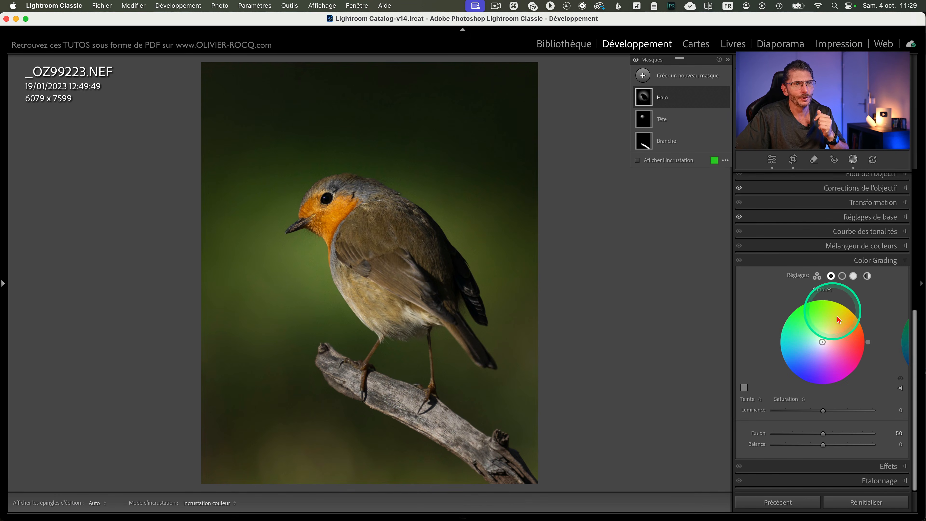
{"action": "key", "text": "ctrl"}
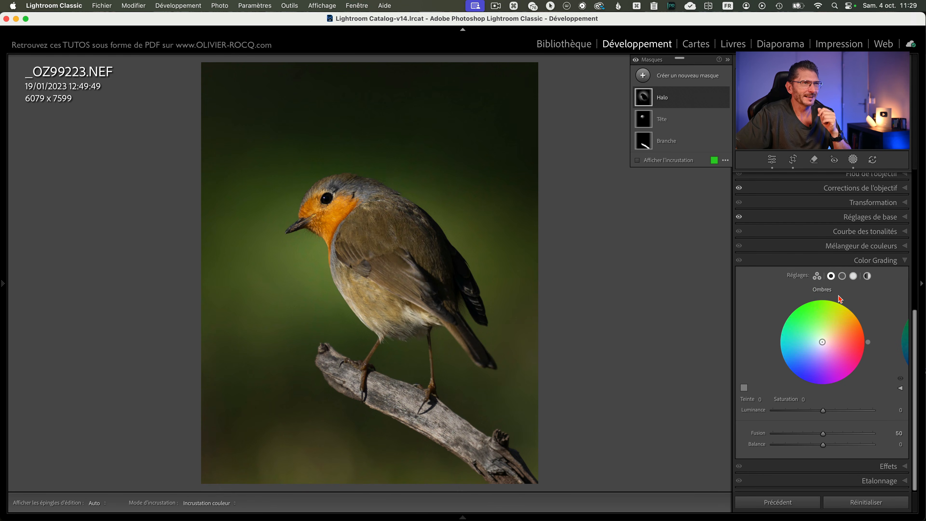
Try shifting the background's green and yellow Teinte toward orange with the Mélangeur de couleurs targeted adjustment, and undo it
{"action": "scroll", "coordinate": [838, 298], "scroll_direction": "up", "scroll_amount": 5}
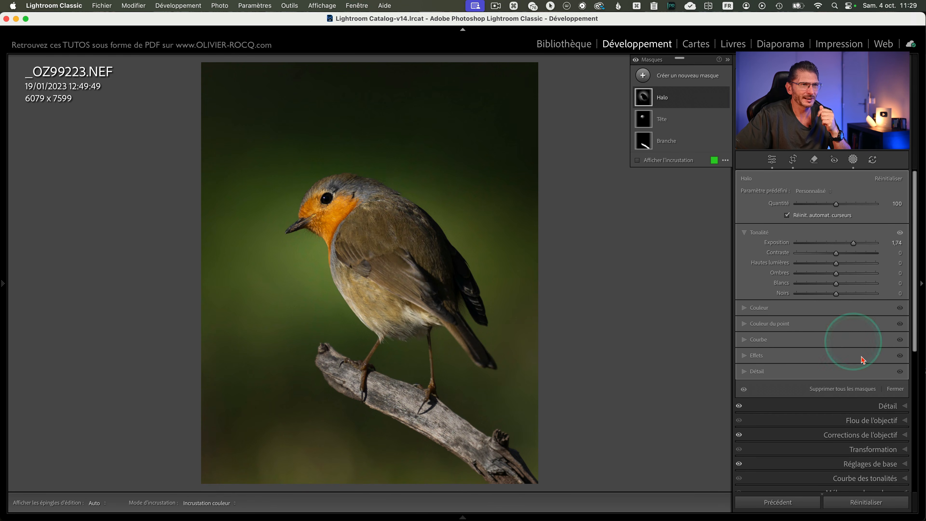
{"action": "left_click", "coordinate": [904, 392]}
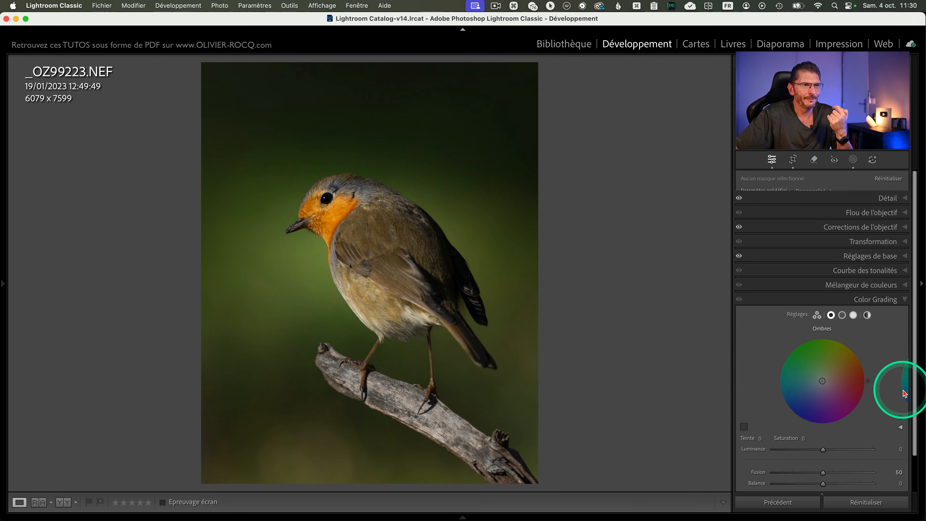
{"action": "left_click", "coordinate": [889, 263]}
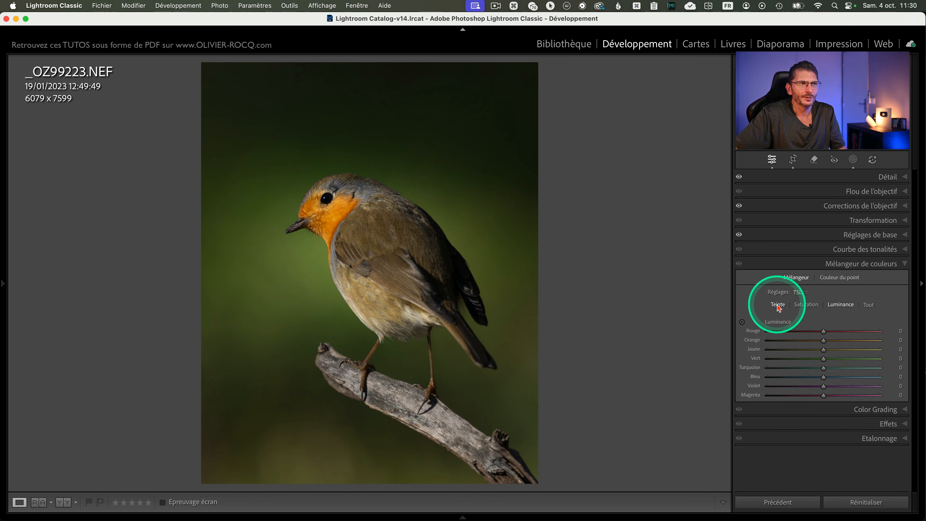
{"action": "left_click", "coordinate": [778, 306]}
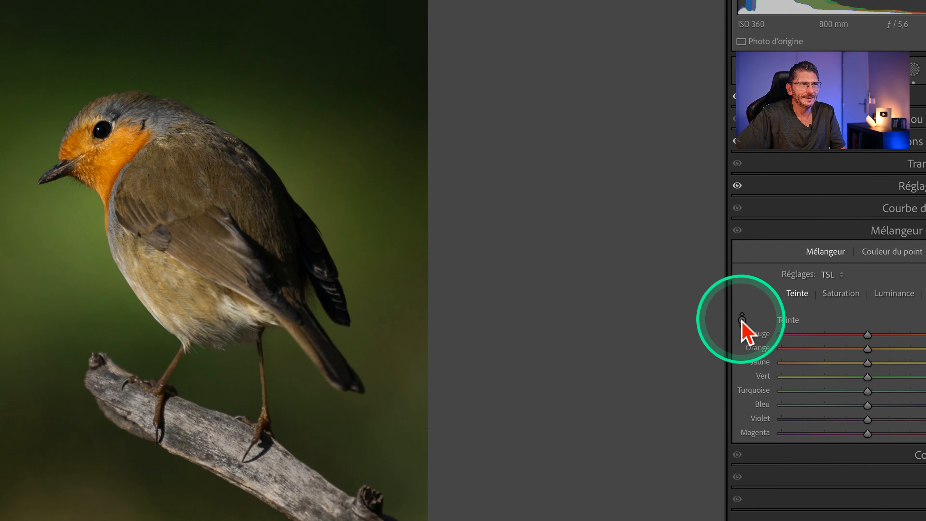
{"action": "left_click", "coordinate": [742, 322]}
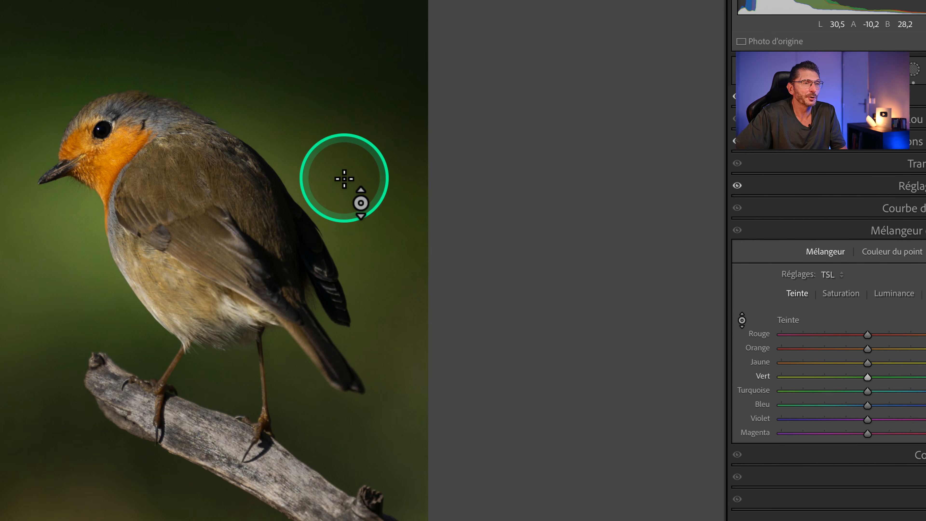
{"action": "key", "text": "ctrl"}
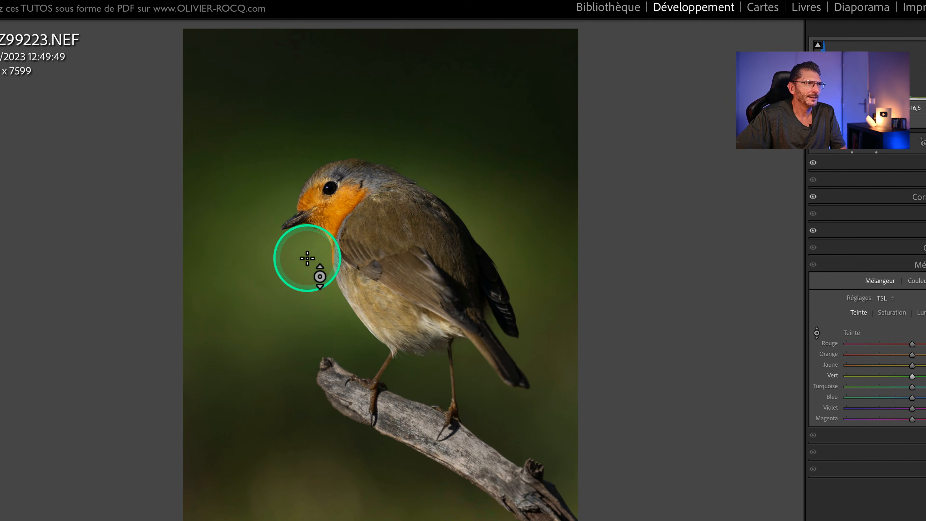
{"action": "left_click_drag", "start_coordinate": [307, 258], "coordinate": [310, 276]}
{"action": "left_click_drag", "start_coordinate": [300, 324], "coordinate": [299, 340]}
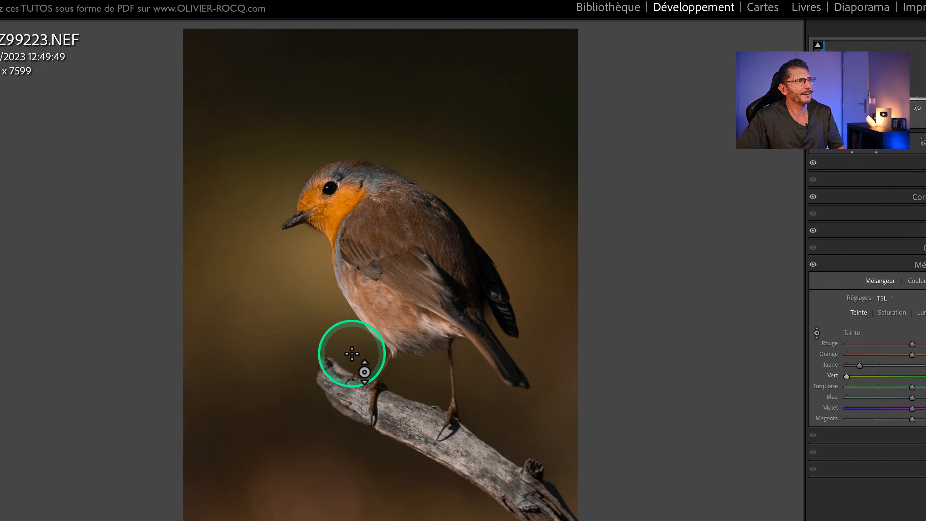
{"action": "key", "text": "super+z"}
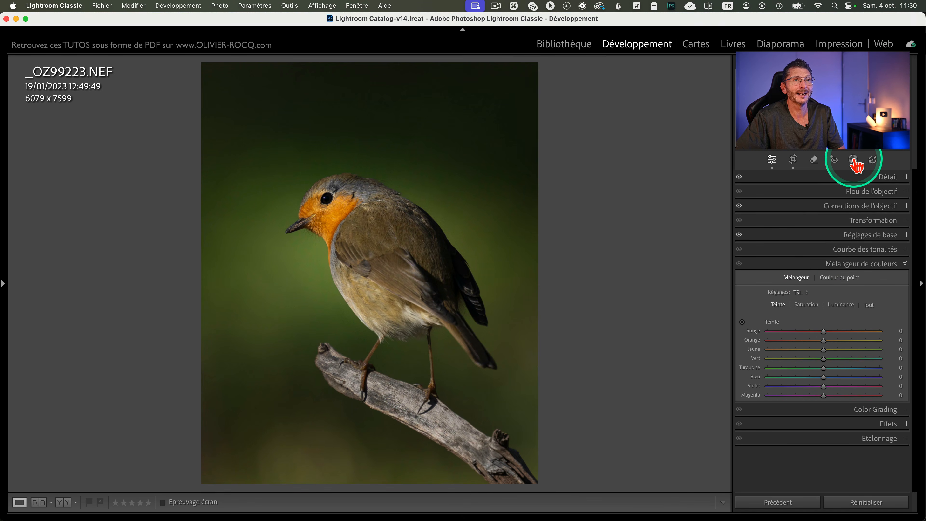
Warm the Halo mask's colour with a Température of 74 and a Nuance of 100
{"action": "left_click", "coordinate": [853, 161]}
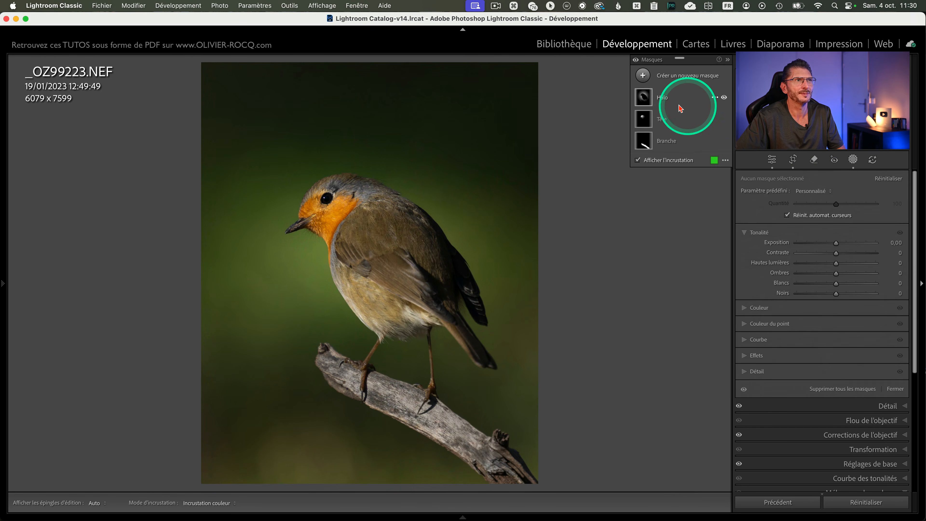
{"action": "left_click", "coordinate": [473, 33]}
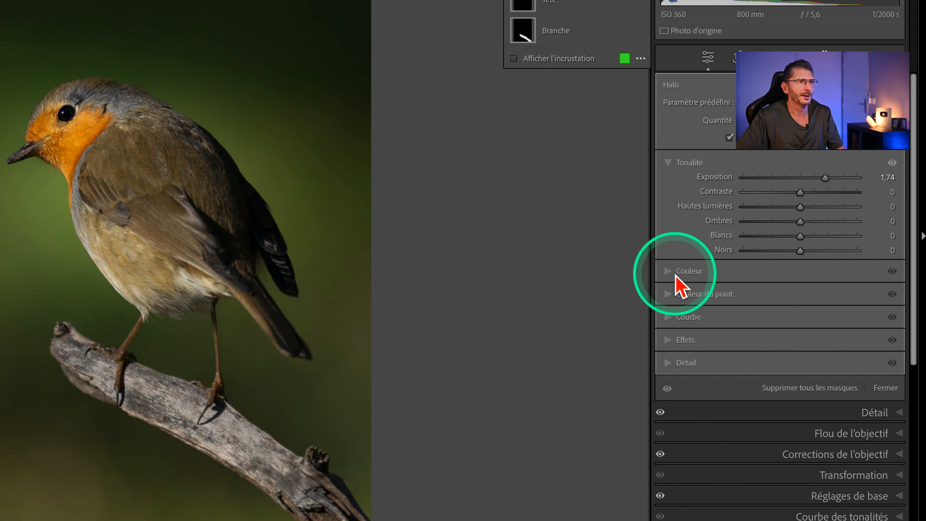
{"action": "left_click", "coordinate": [724, 162]}
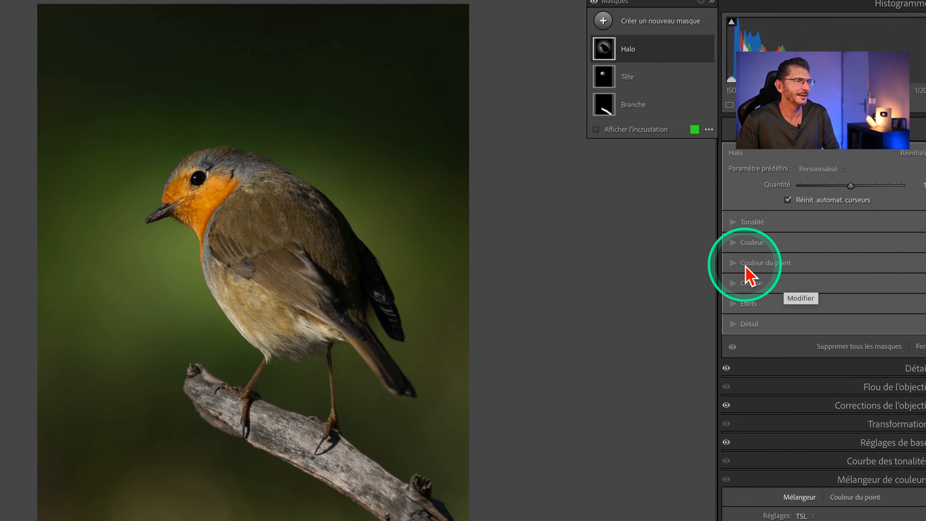
{"action": "scroll", "coordinate": [734, 252], "scroll_direction": "down", "scroll_amount": 1}
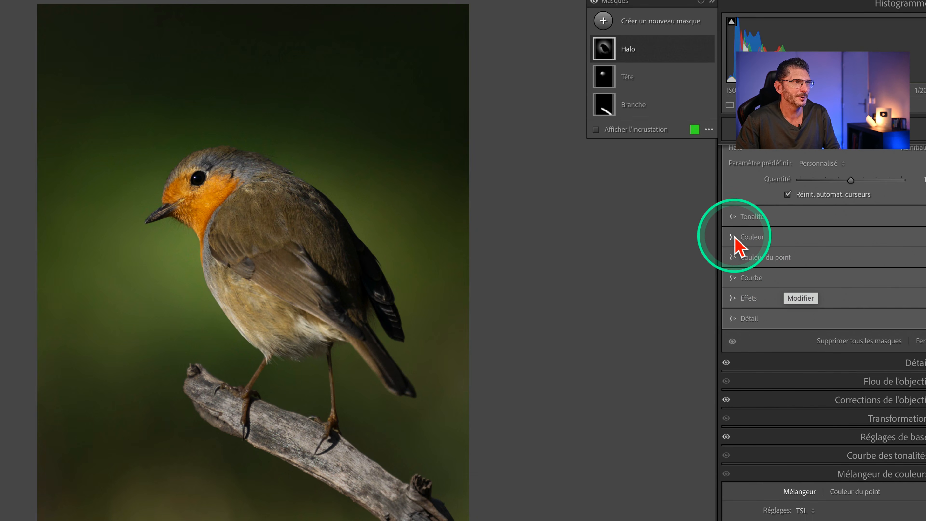
{"action": "left_click", "coordinate": [734, 238]}
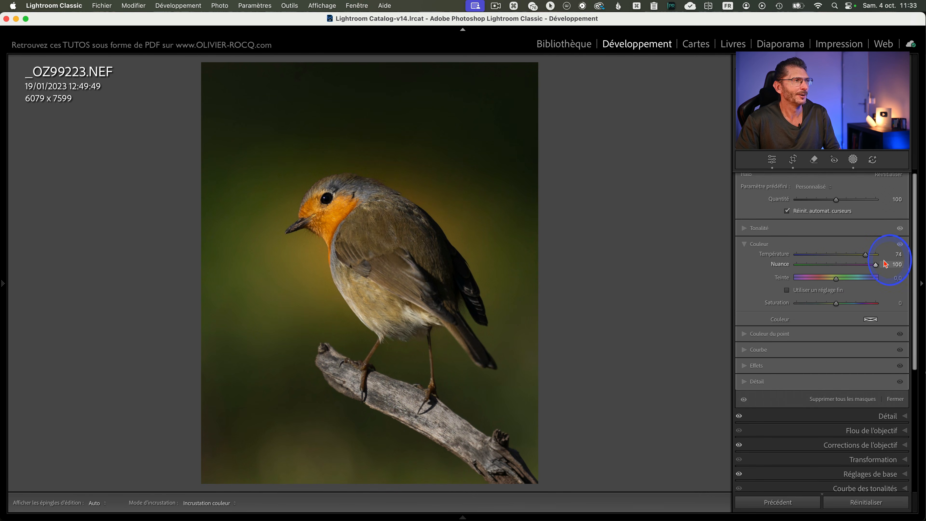
{"action": "left_click", "coordinate": [881, 273]}
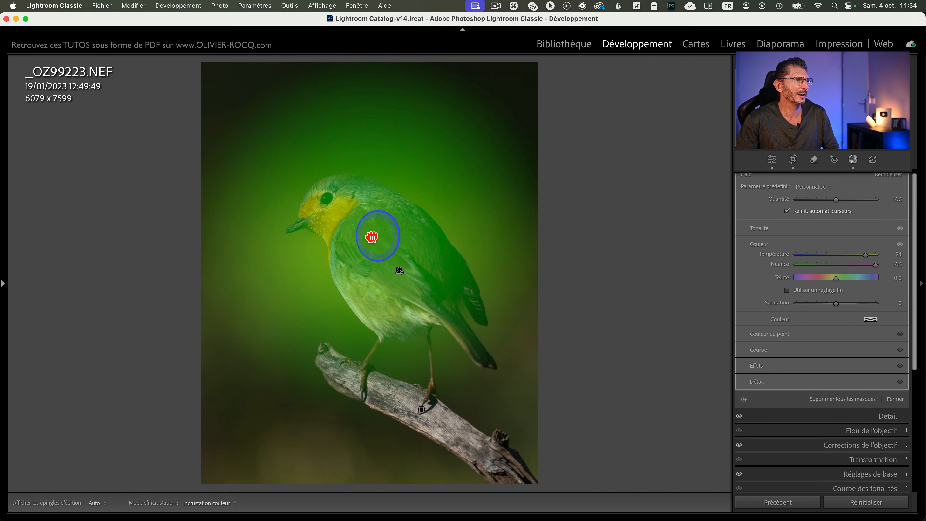
Enlarge the Halo radial gradient on all sides to span nearly the whole photo, and recentre it on the bird's body
{"action": "left_click", "coordinate": [372, 237]}
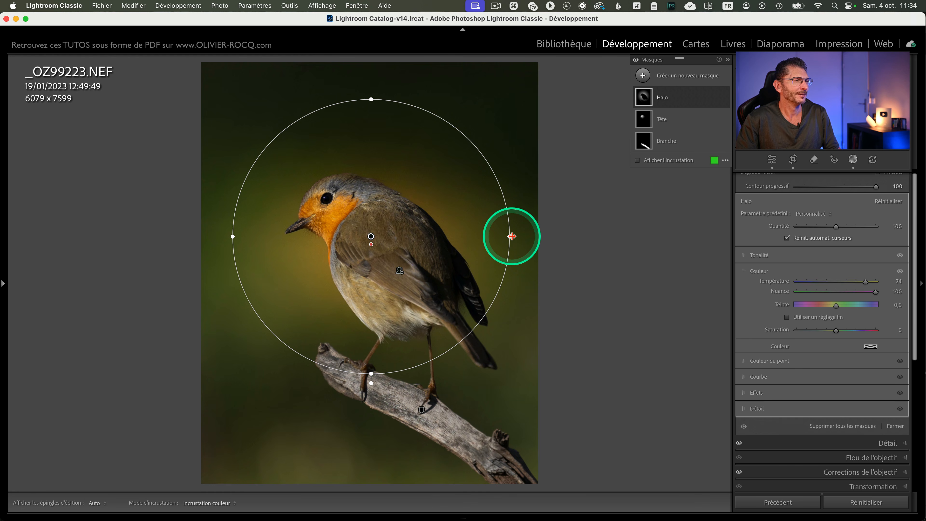
{"action": "key", "text": "alt"}
{"action": "left_click_drag", "start_coordinate": [512, 236], "coordinate": [593, 236]}
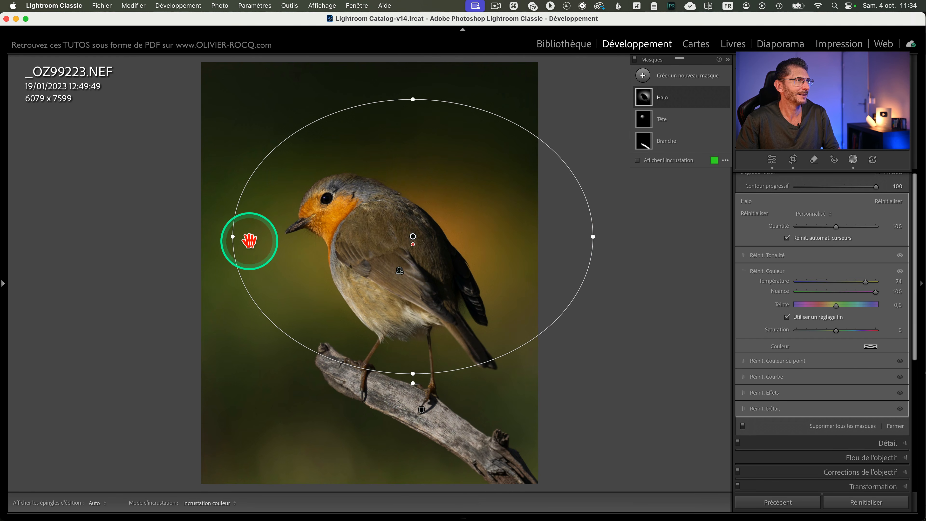
{"action": "left_click_drag", "start_coordinate": [235, 238], "coordinate": [143, 236]}
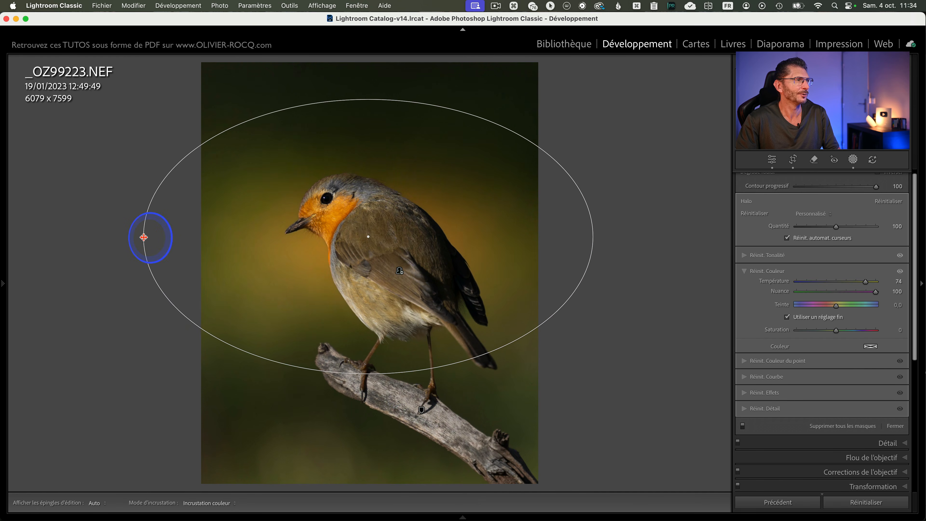
{"action": "left_click_drag", "start_coordinate": [368, 100], "coordinate": [368, 61]}
{"action": "left_click_drag", "start_coordinate": [368, 374], "coordinate": [369, 459]}
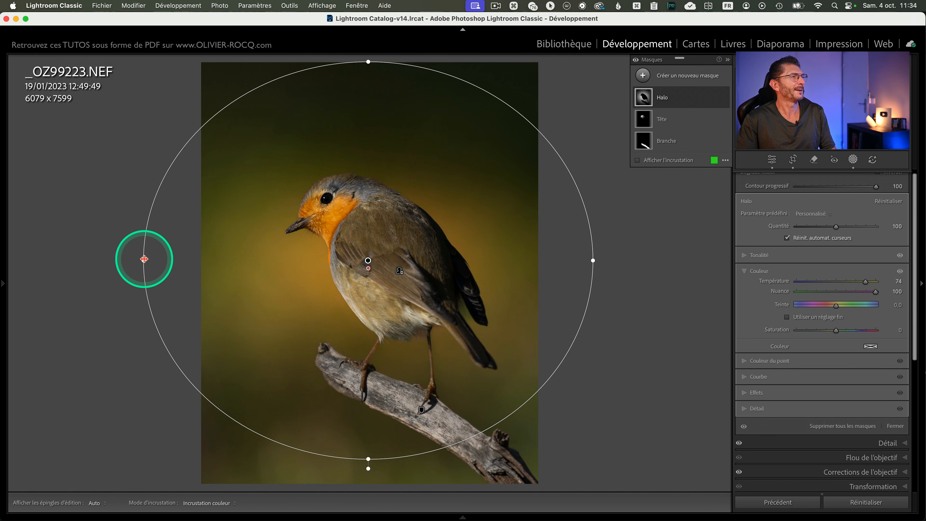
{"action": "mouse_move", "coordinate": [368, 261]}
{"action": "left_mouse_down"}
{"action": "mouse_move", "coordinate": [357, 244]}
{"action": "mouse_move", "coordinate": [308, 228]}
{"action": "mouse_move", "coordinate": [330, 214]}
{"action": "mouse_move", "coordinate": [359, 267]}
{"action": "left_mouse_up"}
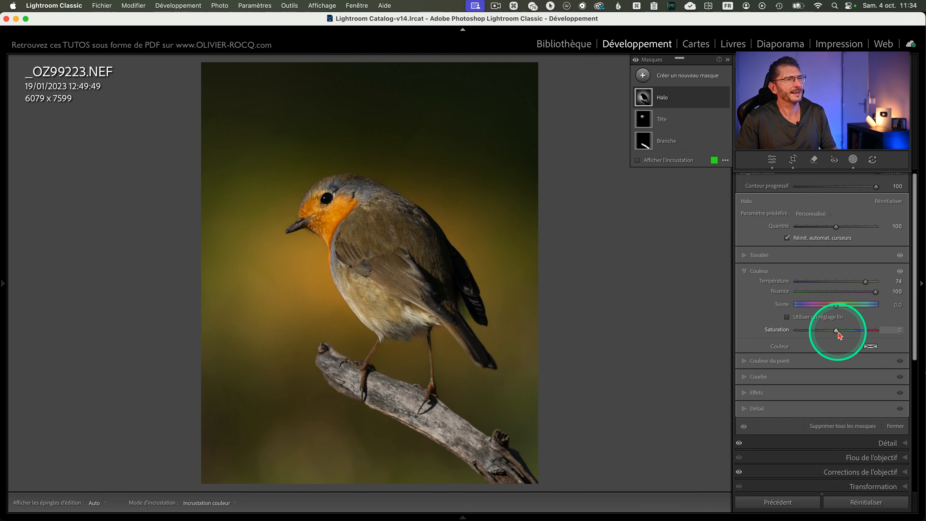
Reduce the Halo mask's Saturation to -26
{"action": "key", "text": "ctrl"}
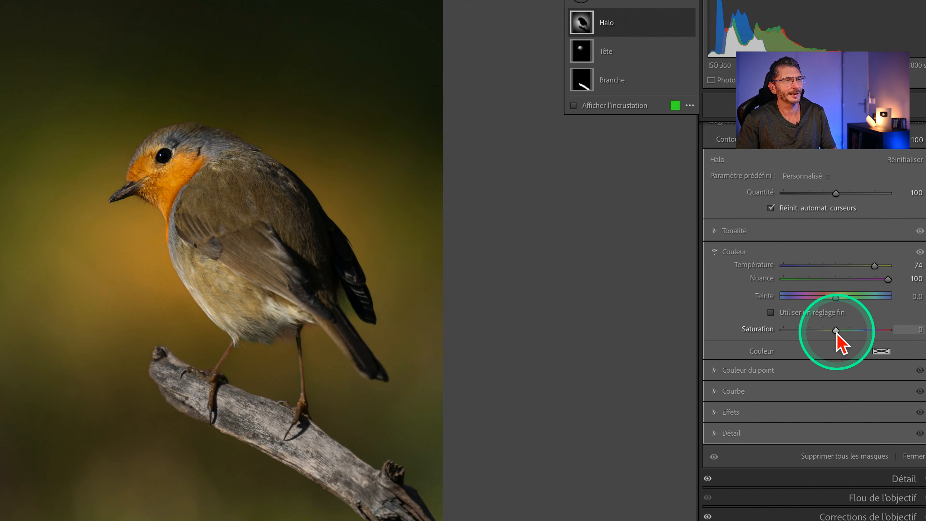
{"action": "left_click_drag", "start_coordinate": [835, 331], "coordinate": [825, 330]}
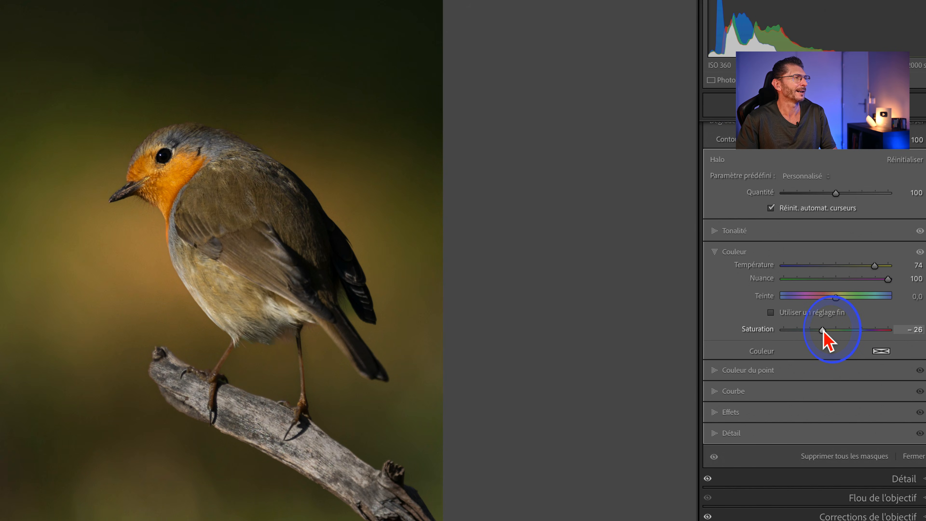
{"action": "left_click_drag", "start_coordinate": [823, 331], "coordinate": [824, 331]}
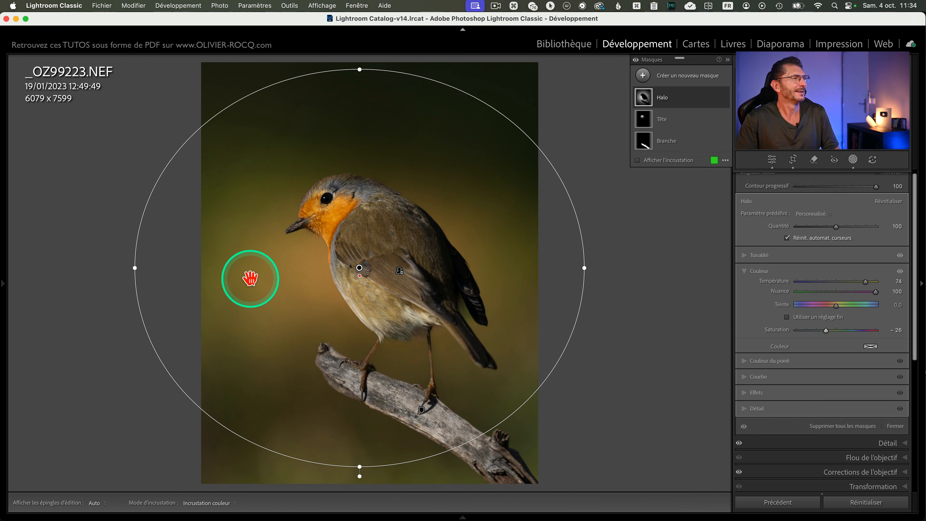
Deselect the Halo mask and compare the photo with the mask hidden and shown
{"action": "key", "text": "Return"}
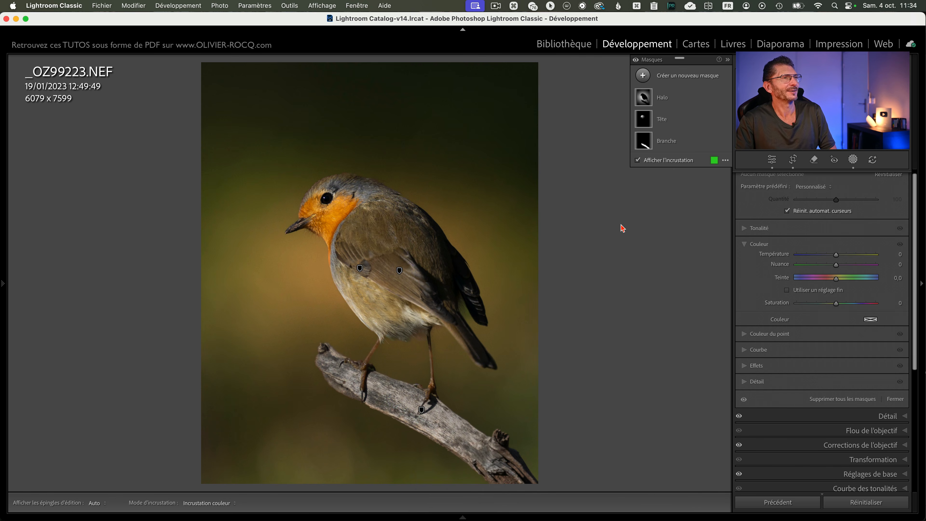
{"action": "left_click", "coordinate": [723, 98]}
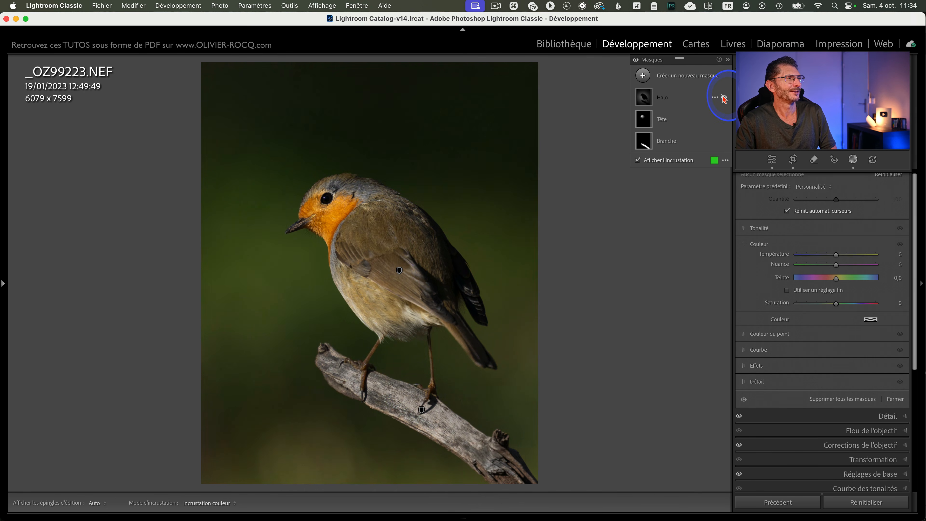
{"action": "left_click", "coordinate": [723, 98]}
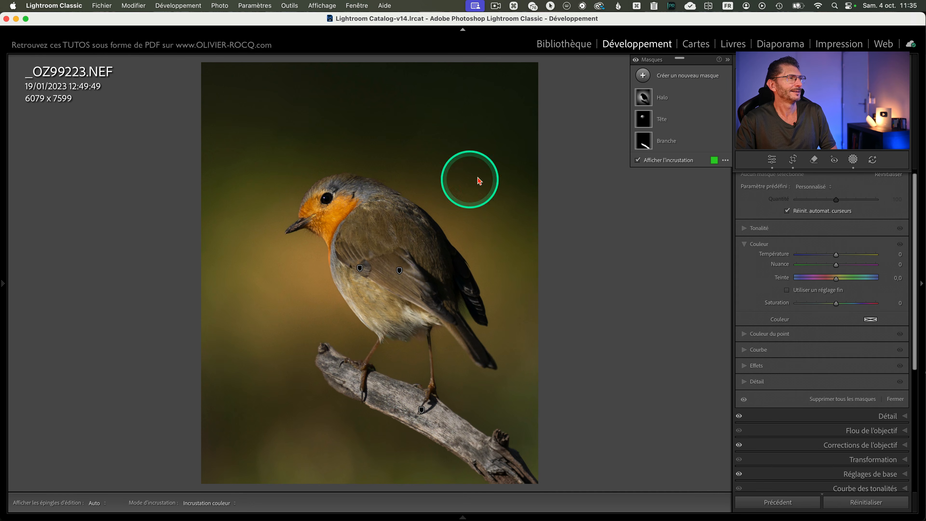
Move the Halo radial gradient up towards the bird's shoulder and compare the photo with the mask hidden and shown
{"action": "left_click", "coordinate": [685, 101]}
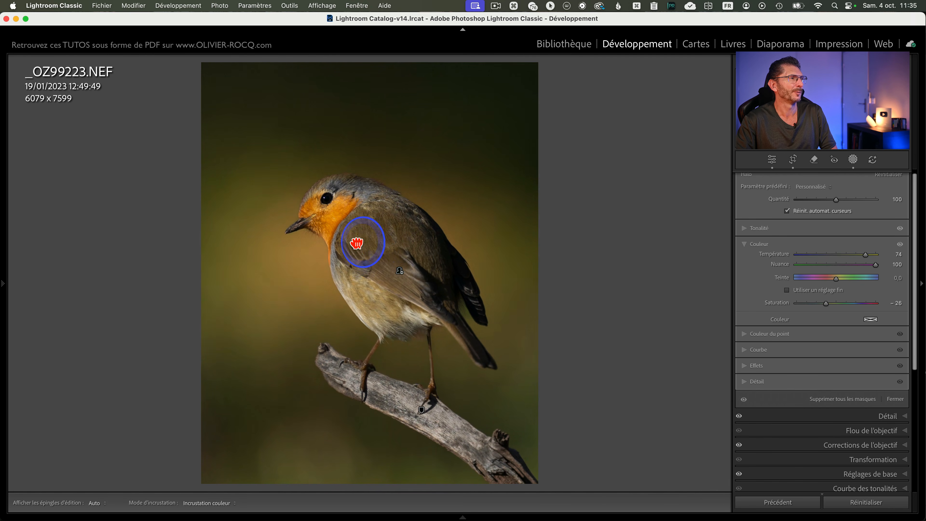
{"action": "left_click_drag", "start_coordinate": [372, 238], "coordinate": [395, 240]}
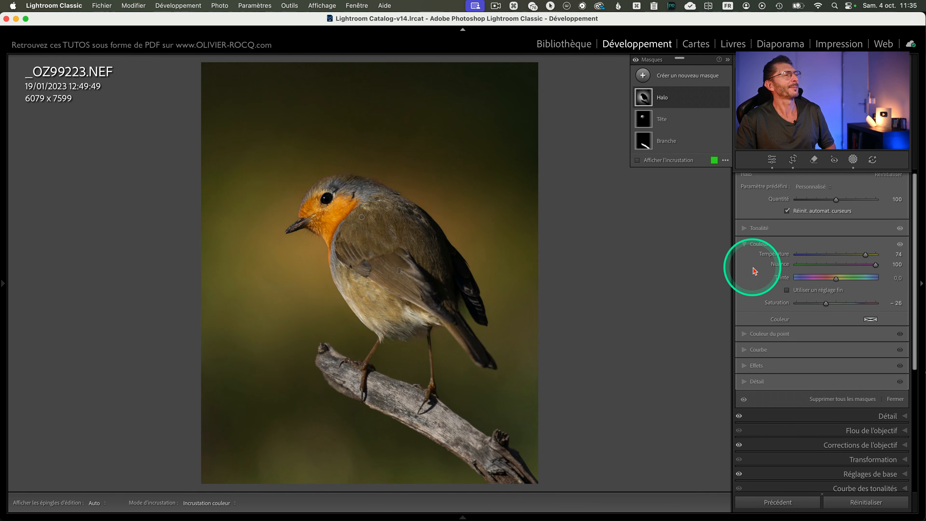
{"action": "left_click", "coordinate": [725, 97]}
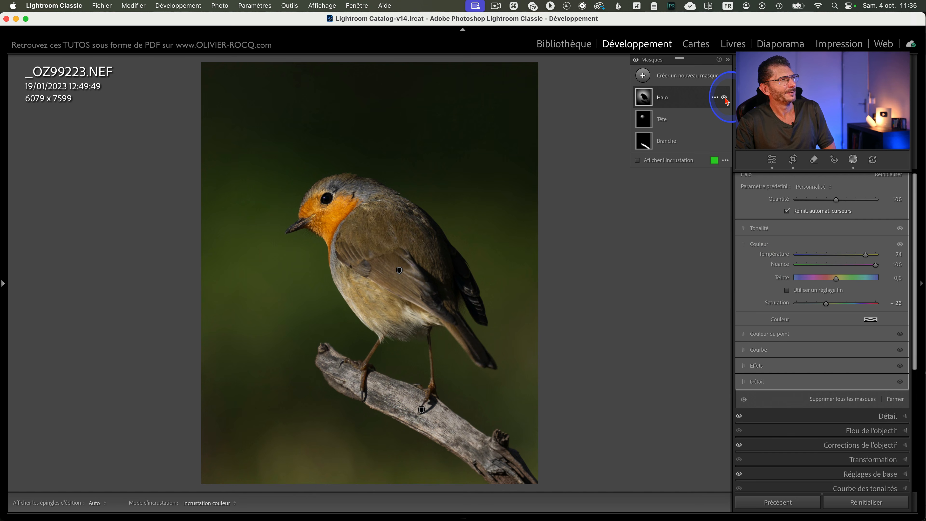
{"action": "left_click", "coordinate": [725, 98]}
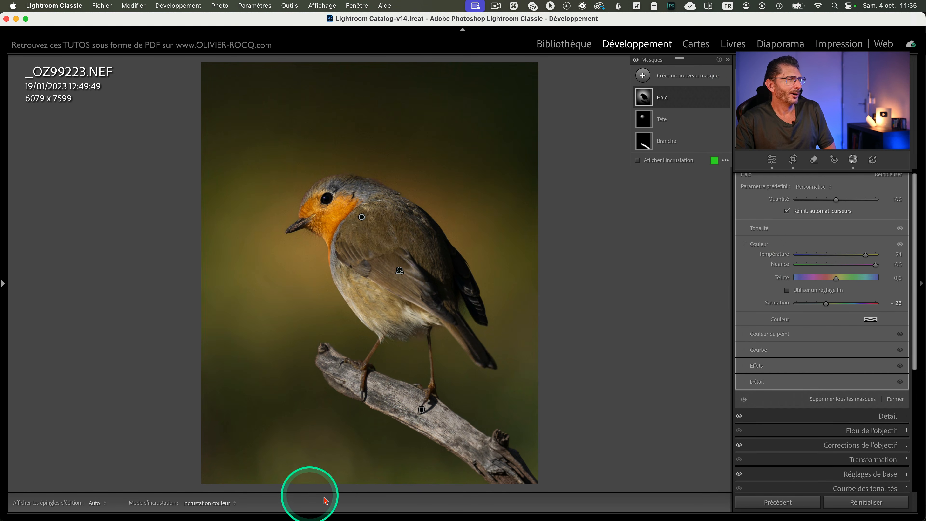
{"action": "mouse_move", "coordinate": [653, 97]}
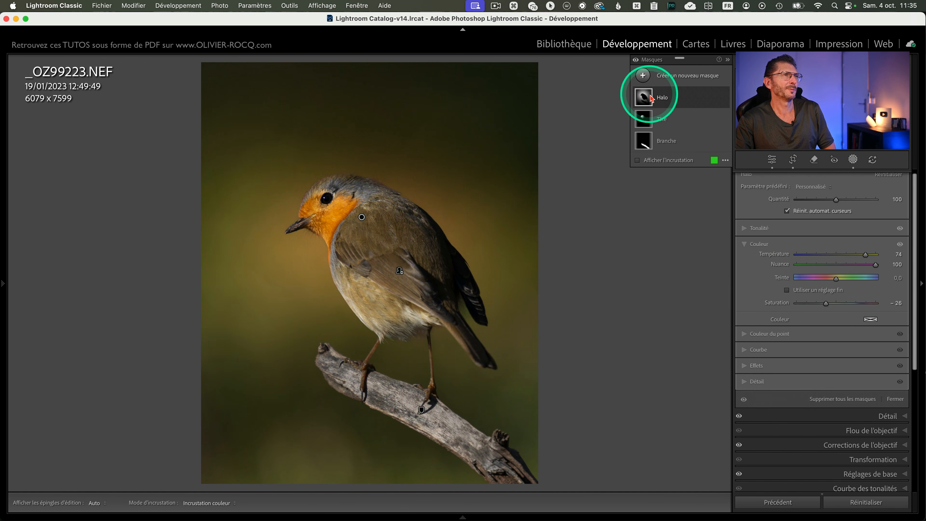
{"action": "left_click", "coordinate": [724, 98]}
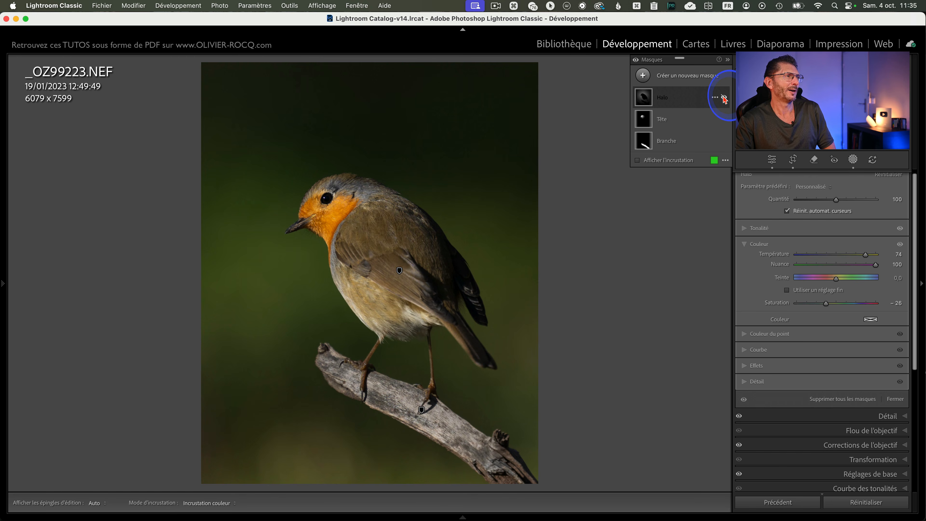
{"action": "left_click", "coordinate": [724, 99]}
{"action": "left_click", "coordinate": [724, 98]}
{"action": "left_click", "coordinate": [725, 98]}
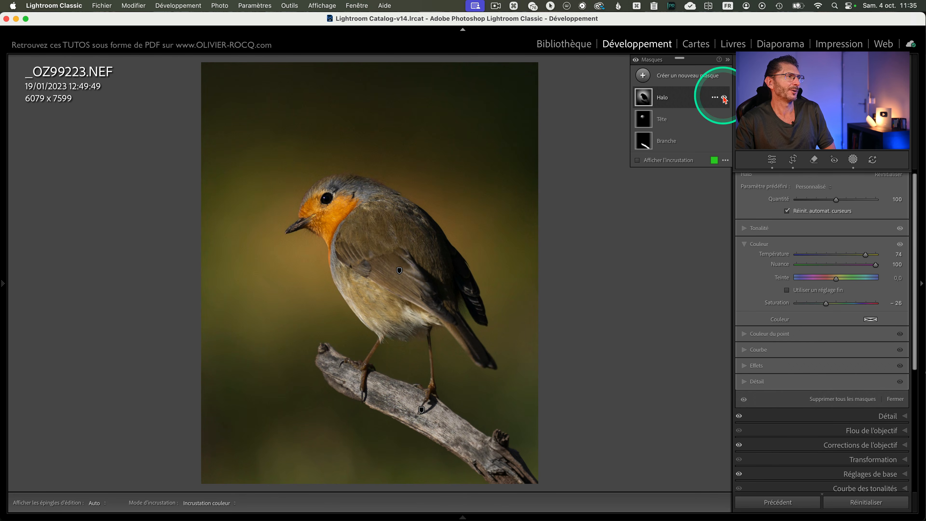
Nudge the Halo gradient slightly up and to the right on the bird's shoulder, and close the masking tools
{"action": "left_click", "coordinate": [364, 216]}
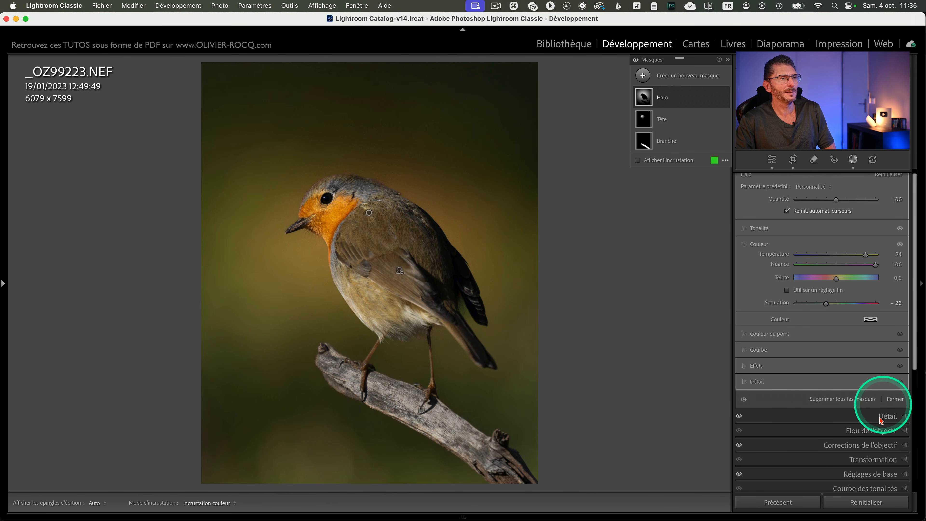
{"action": "left_click", "coordinate": [894, 399]}
{"action": "left_click", "coordinate": [894, 263]}
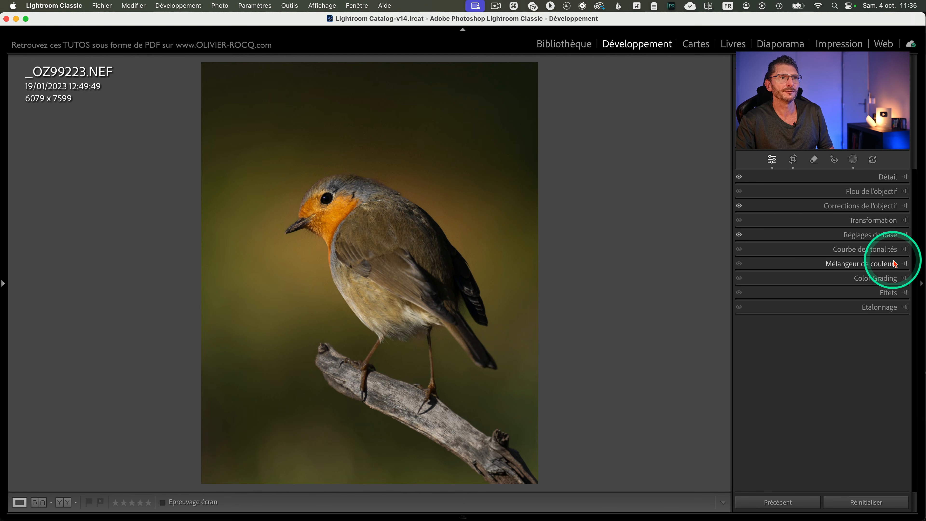
Try a post-crop vignetting Quantité of -100 on the whole photo, and reset it
{"action": "key", "text": "ctrl"}
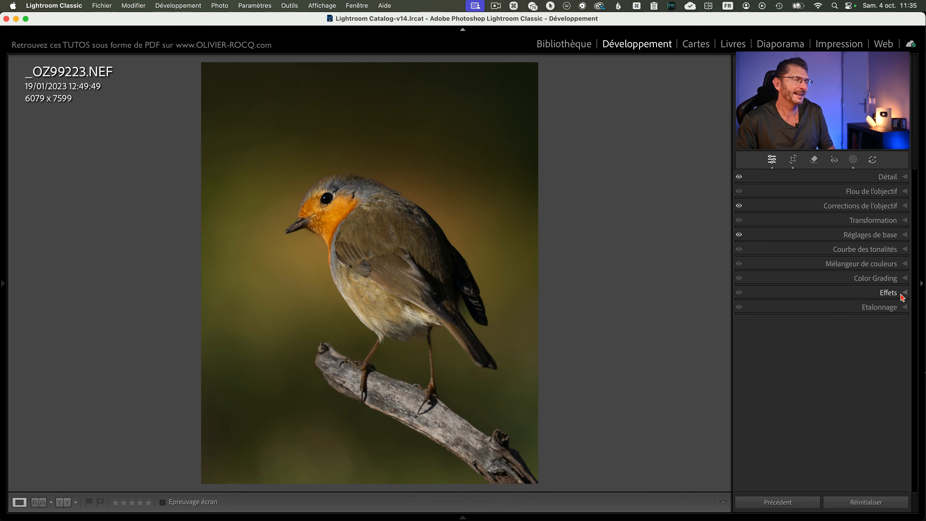
{"action": "left_click", "coordinate": [901, 295]}
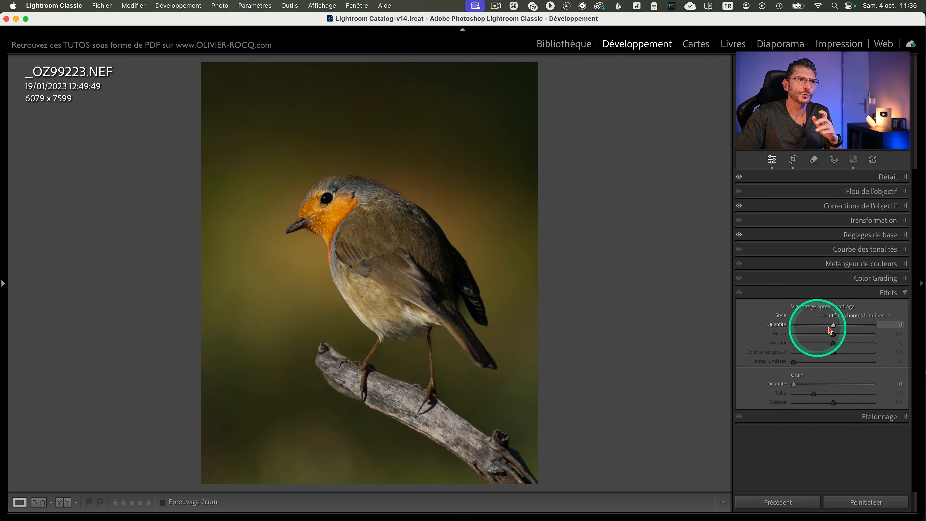
{"action": "left_click_drag", "start_coordinate": [832, 325], "coordinate": [792, 325]}
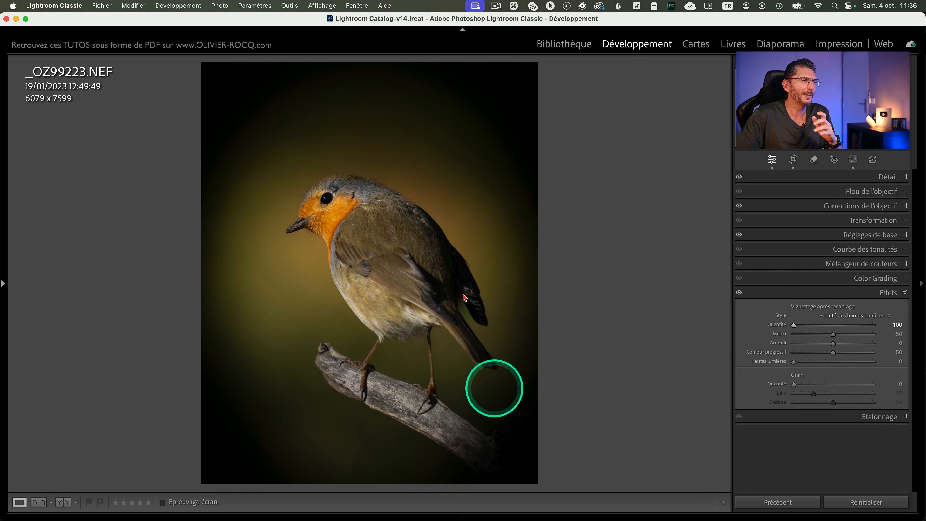
{"action": "double_click", "coordinate": [778, 324]}
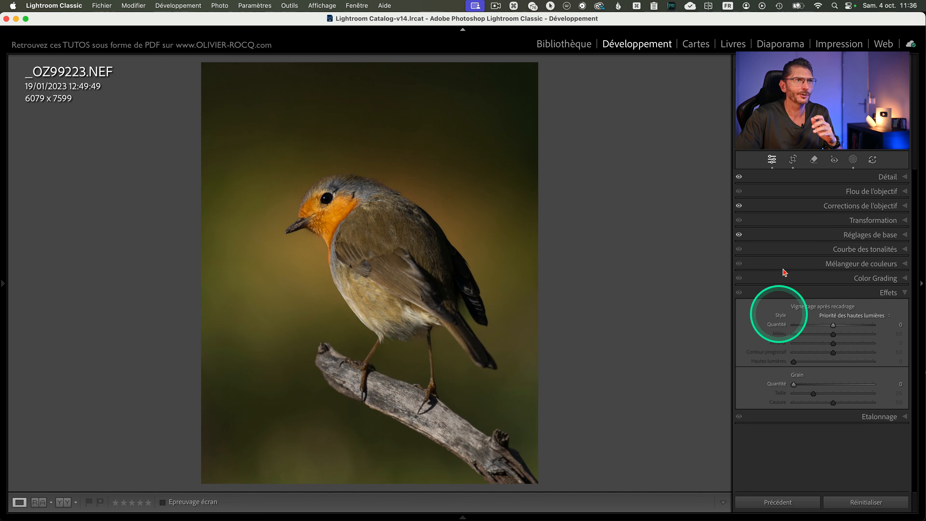
Create a new radial gradient mask spanning nearly the whole photo and centre it on the bird's body
{"action": "left_click", "coordinate": [854, 161]}
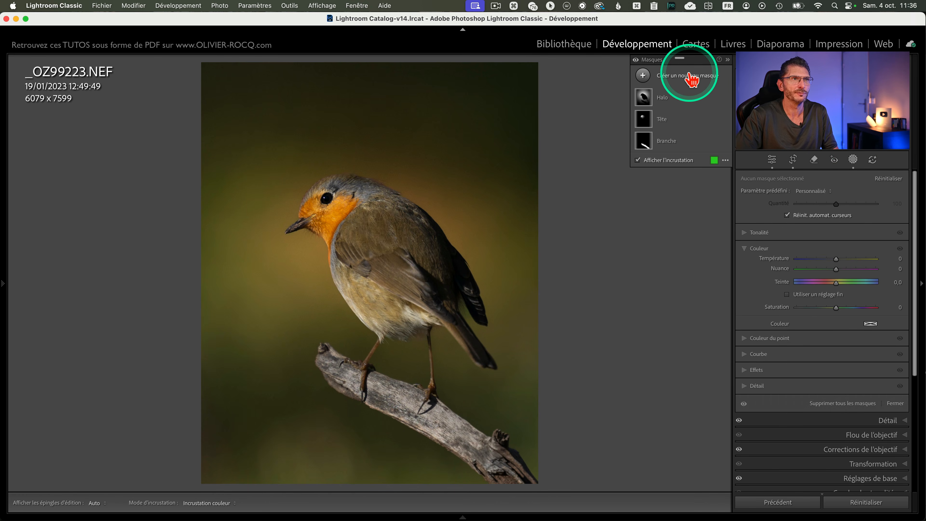
{"action": "key", "text": "ctrl"}
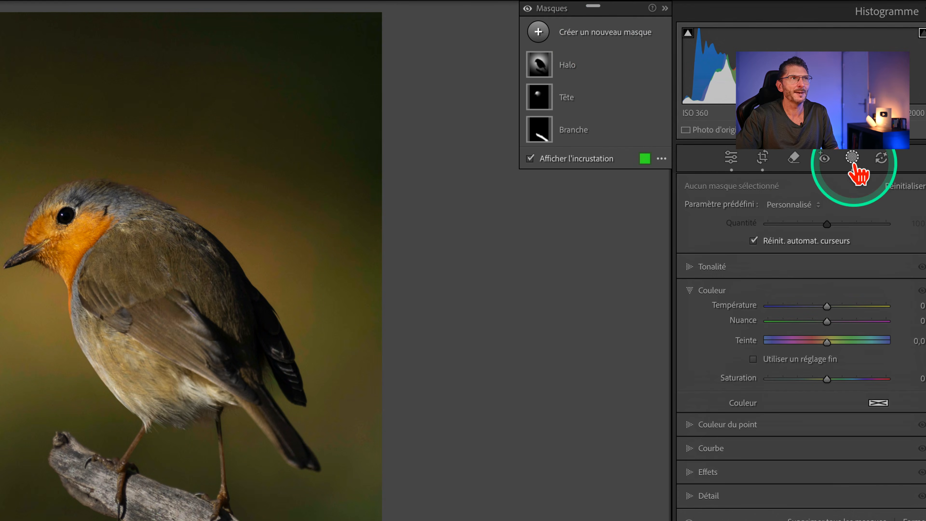
{"action": "left_click", "coordinate": [680, 76]}
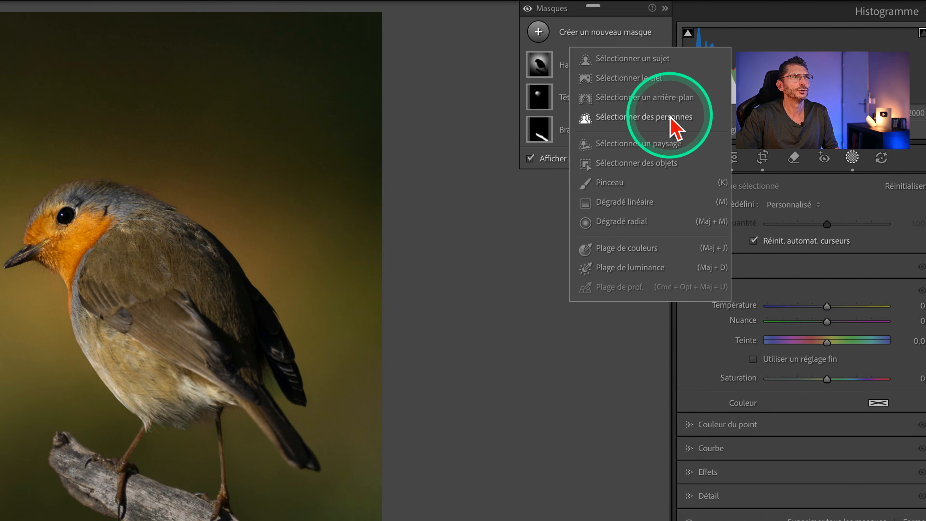
{"action": "left_click", "coordinate": [638, 222]}
{"action": "left_click_drag", "start_coordinate": [82, 221], "coordinate": [308, 520]}
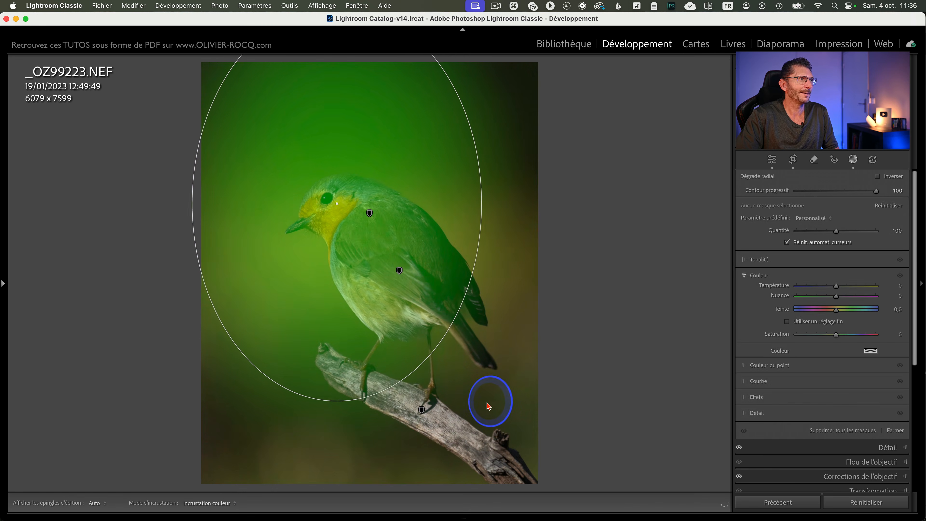
{"action": "left_click_drag", "start_coordinate": [489, 406], "coordinate": [505, 410]}
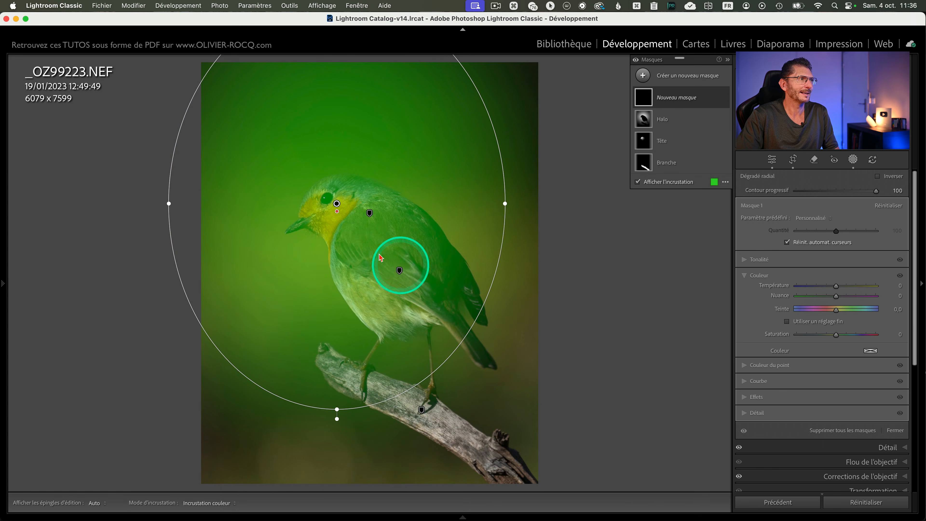
{"action": "left_click_drag", "start_coordinate": [335, 205], "coordinate": [378, 259]}
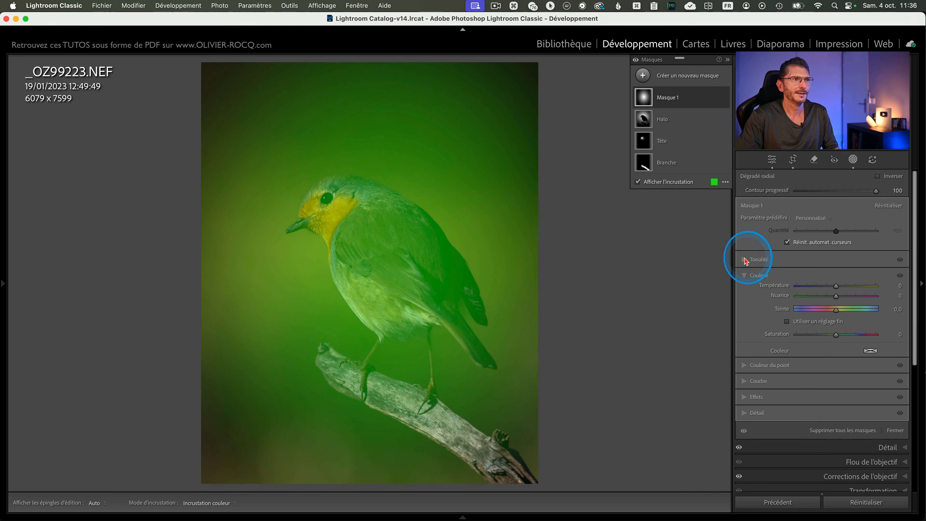
Try an Exposition of -0,86 inside the new radial gradient, and reset it
{"action": "left_click", "coordinate": [753, 260]}
{"action": "left_click_drag", "start_coordinate": [833, 269], "coordinate": [827, 272]}
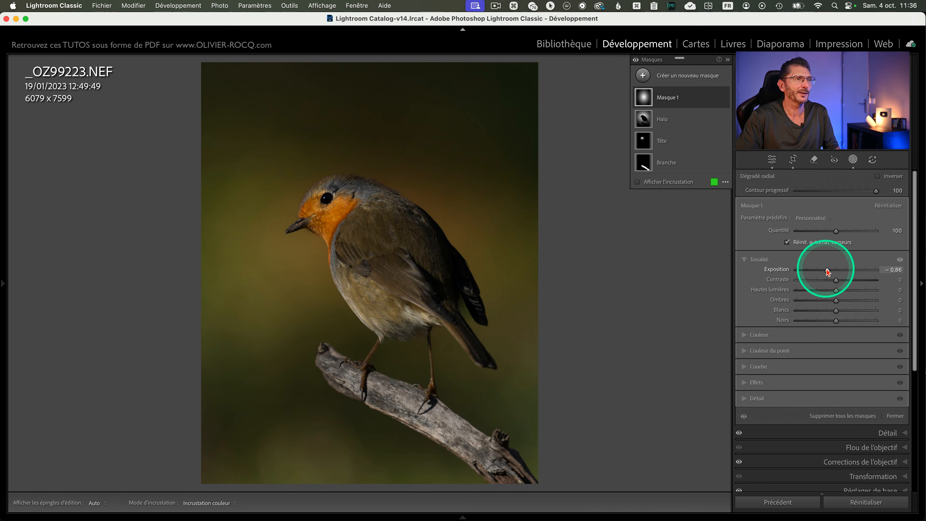
{"action": "double_click", "coordinate": [828, 271]}
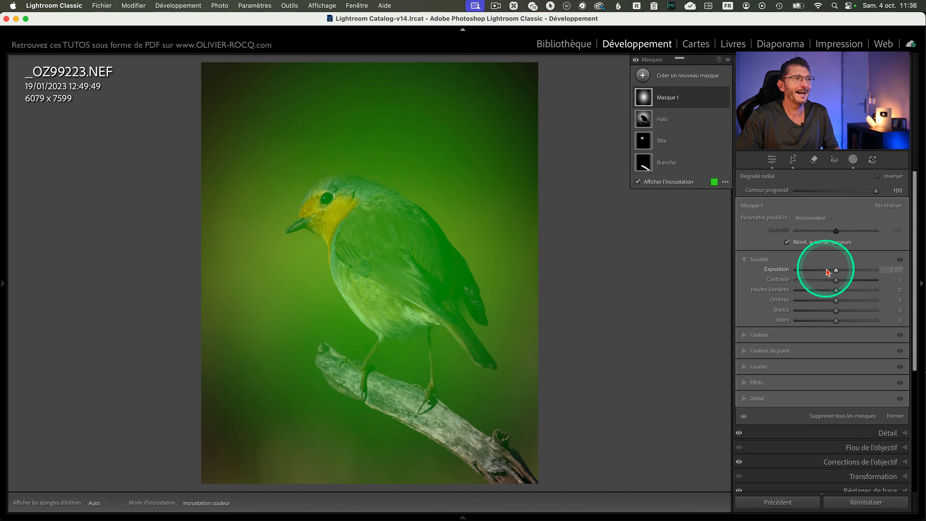
Rename the new radial gradient mask as vignetage
{"action": "double_click", "coordinate": [668, 98]}
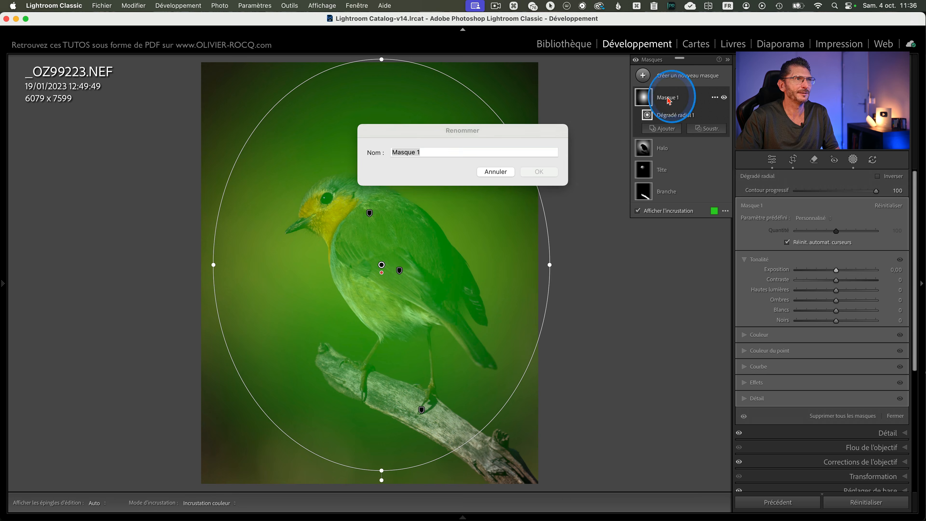
{"action": "type", "text": "vignetage"}
{"action": "key", "text": "Return"}
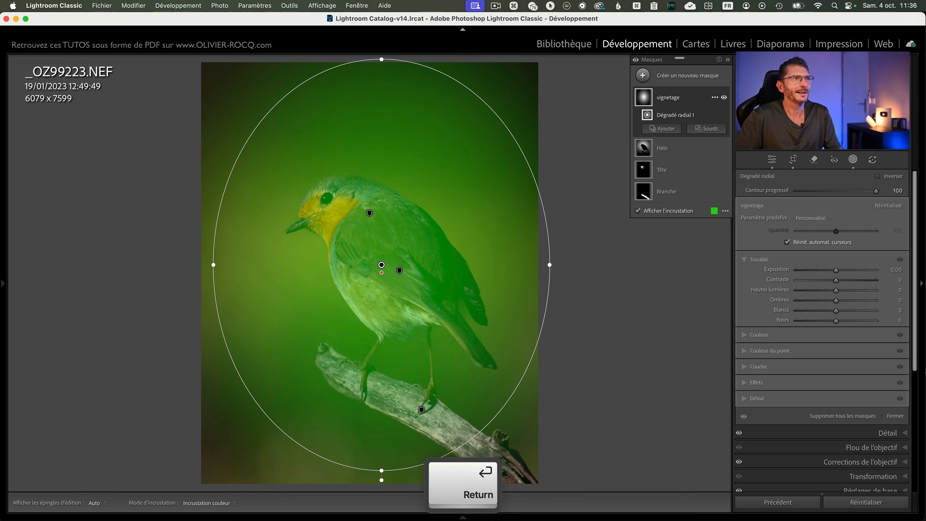
Invert the vignetage radial gradient and set its Exposition to -0,86 to darken the photo's edges
{"action": "scroll", "coordinate": [880, 181], "scroll_direction": "up", "scroll_amount": 5}
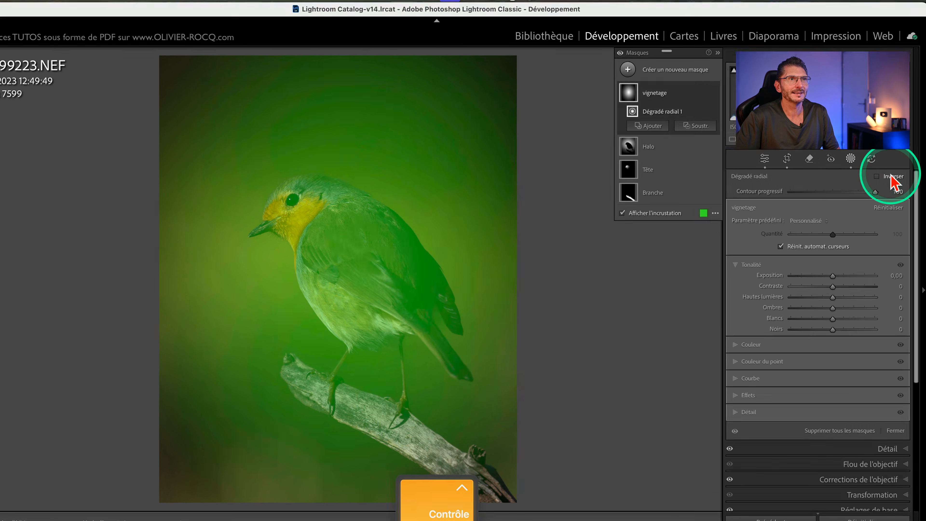
{"action": "left_click", "coordinate": [862, 177]}
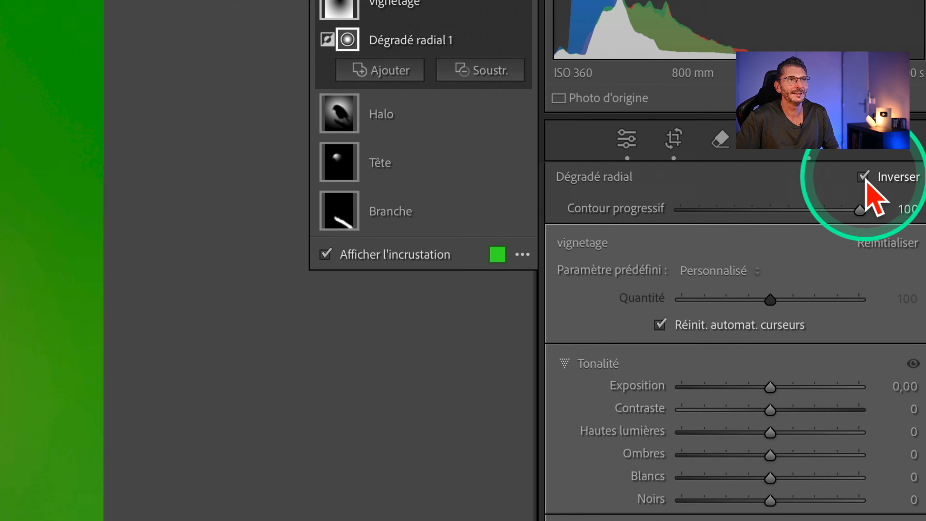
{"action": "scroll", "coordinate": [810, 194], "scroll_direction": "down", "scroll_amount": 5}
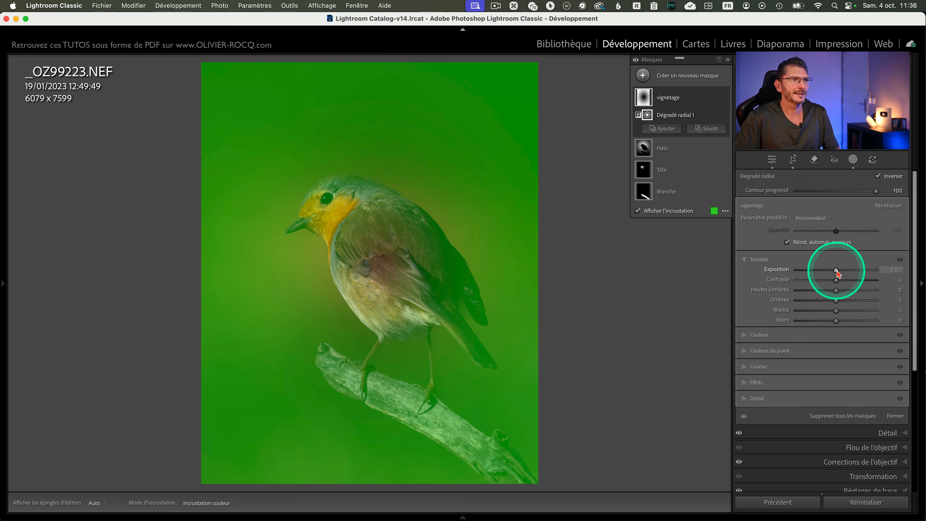
{"action": "left_click_drag", "start_coordinate": [838, 271], "coordinate": [830, 272]}
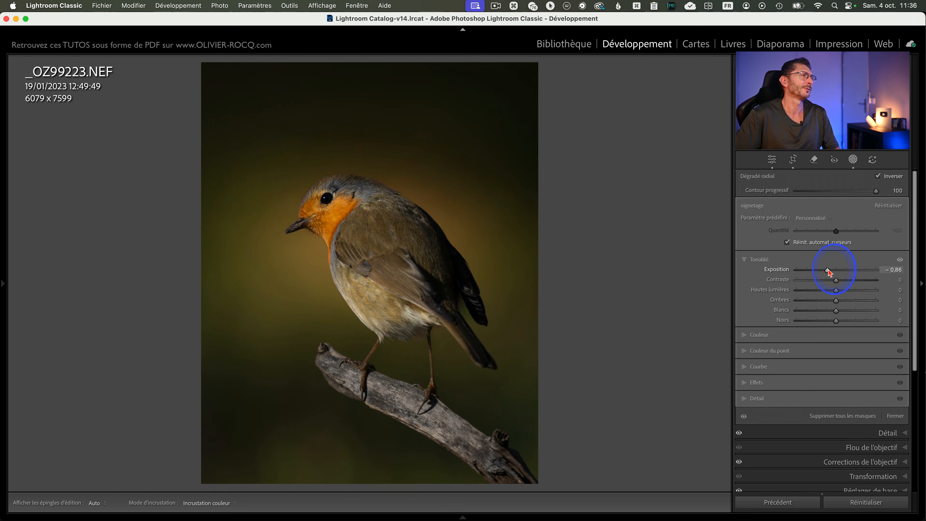
Compare the photo with the vignetage mask hidden and shown, and check its coverage with the colour overlay
{"action": "left_click", "coordinate": [724, 98]}
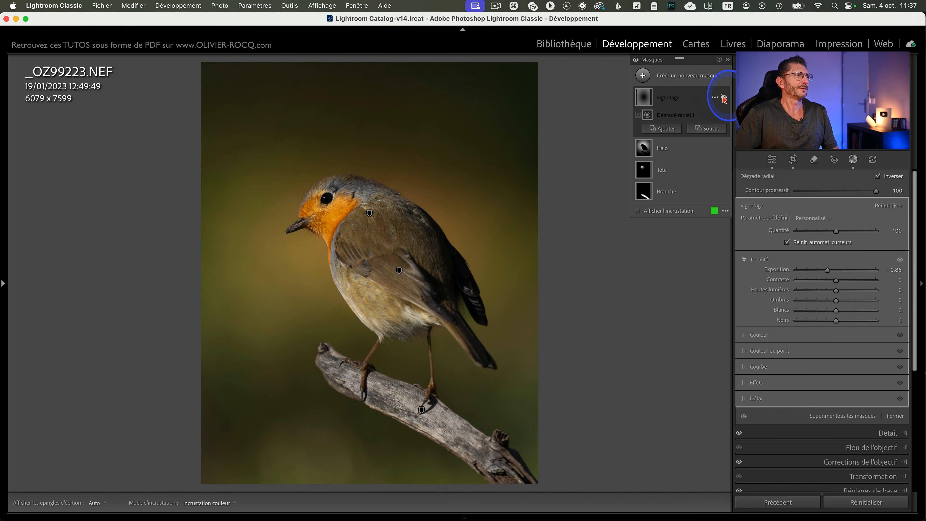
{"action": "left_click", "coordinate": [697, 97]}
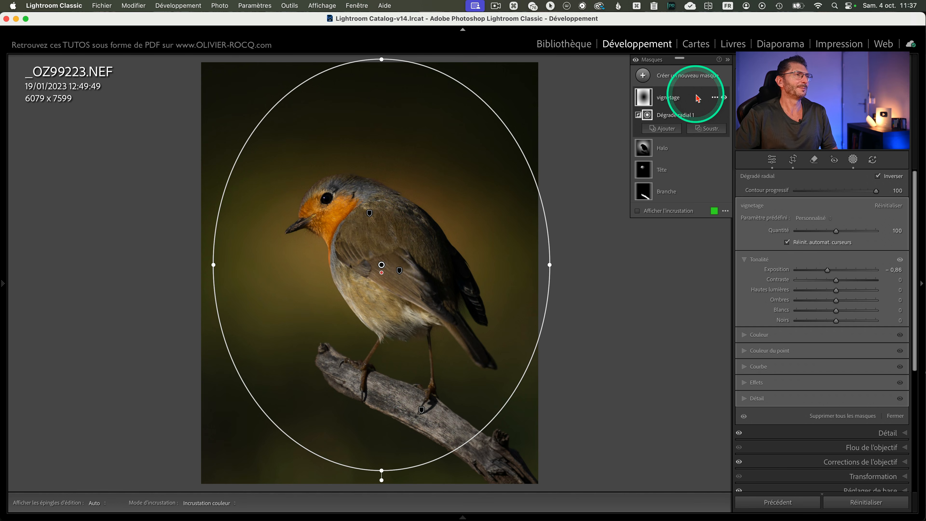
{"action": "left_click", "coordinate": [724, 97]}
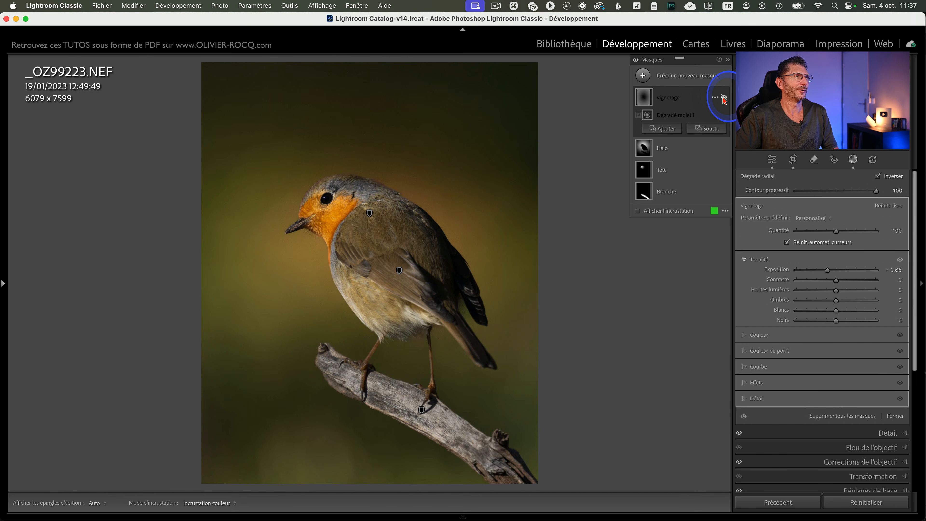
{"action": "left_click", "coordinate": [681, 98]}
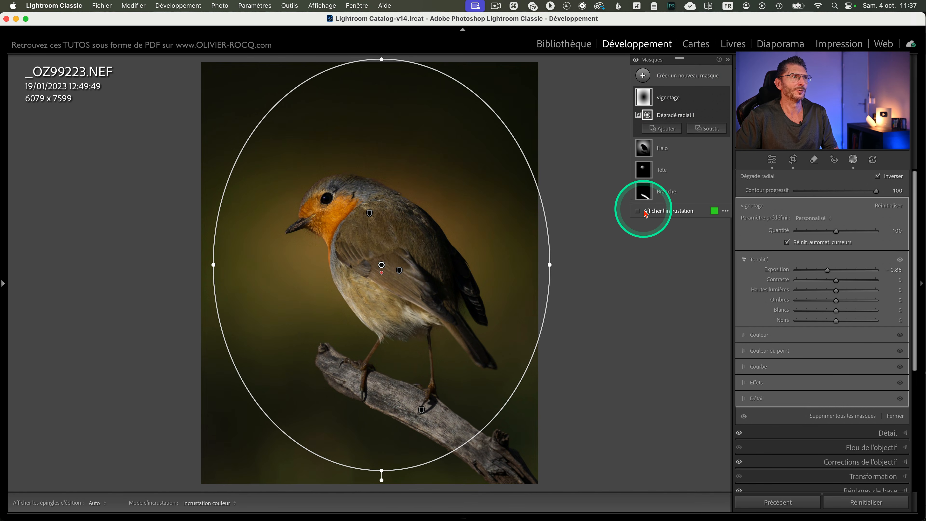
{"action": "key", "text": "ctrl"}
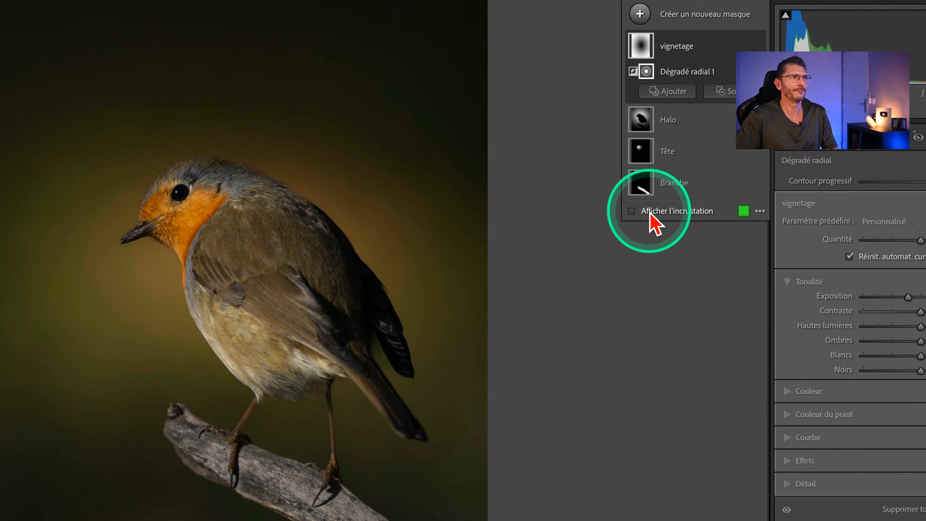
{"action": "left_click", "coordinate": [637, 211]}
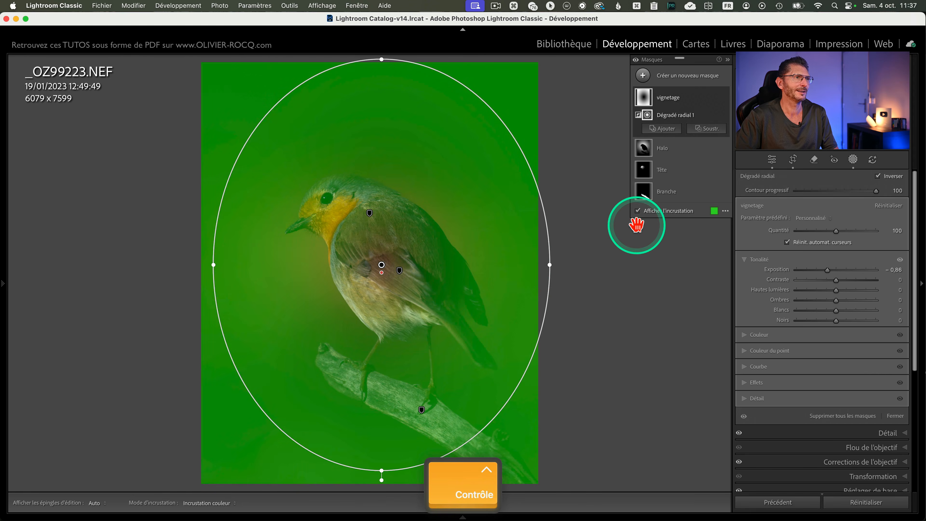
{"action": "left_click", "coordinate": [637, 211]}
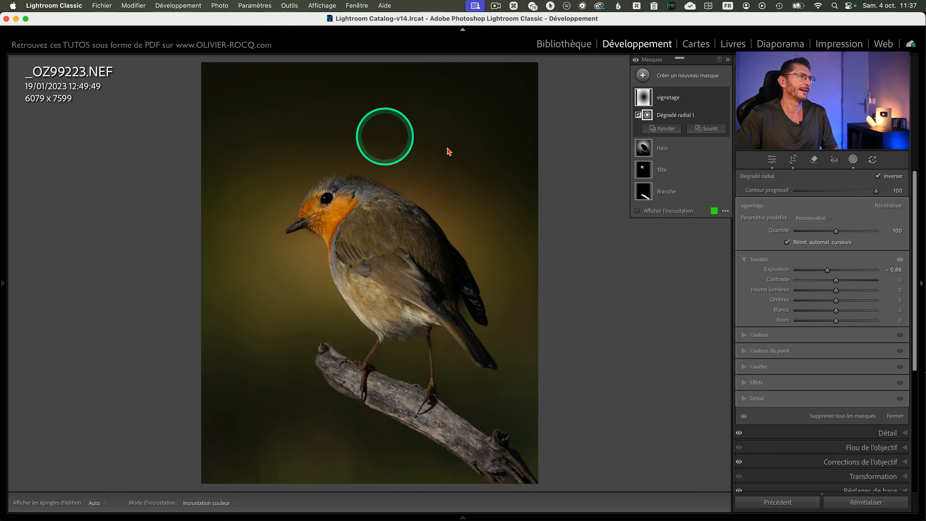
{"action": "left_click", "coordinate": [682, 96]}
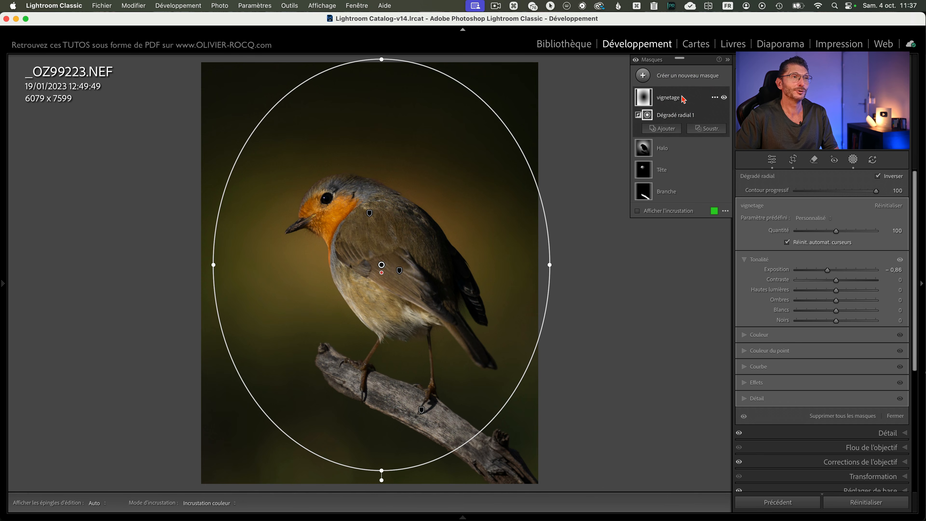
Subtract the bird from the vignetage mask using a subject selection, and collapse the mask's components
{"action": "left_click", "coordinate": [706, 128]}
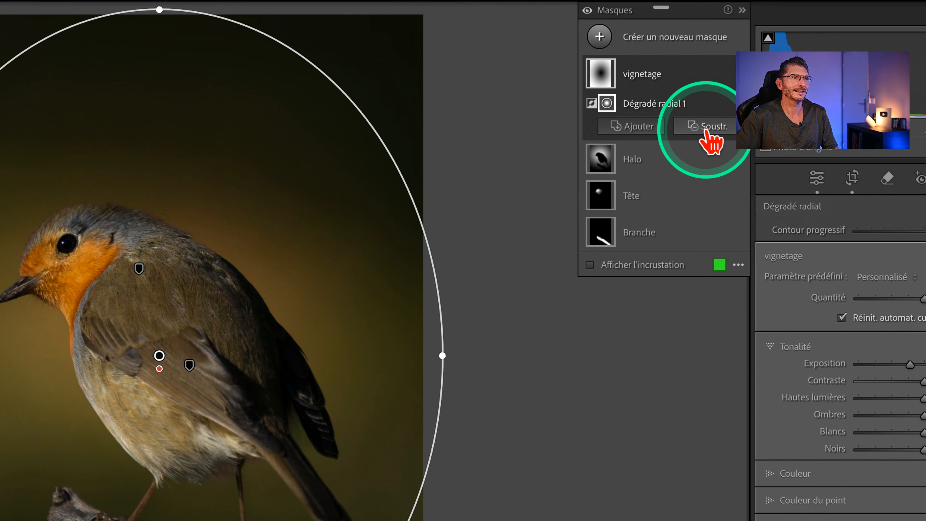
{"action": "left_click", "coordinate": [739, 168]}
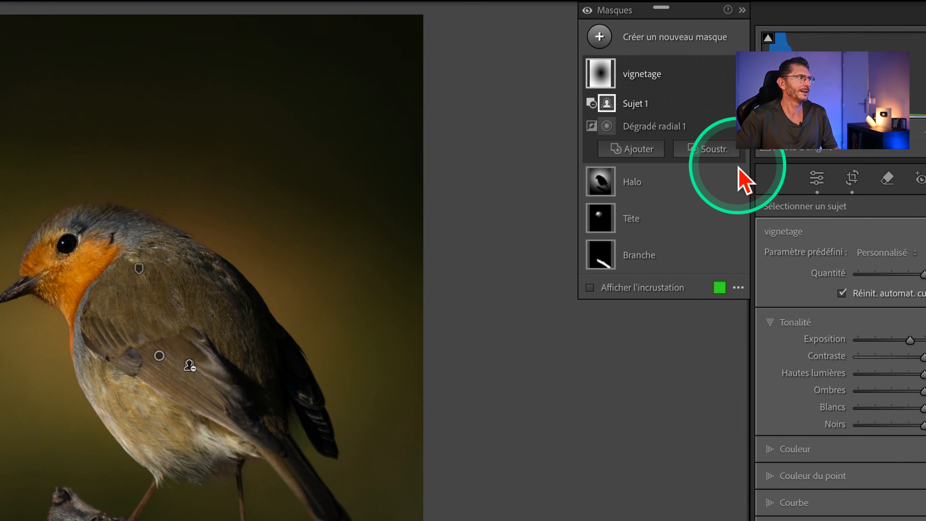
{"action": "left_click", "coordinate": [480, 201]}
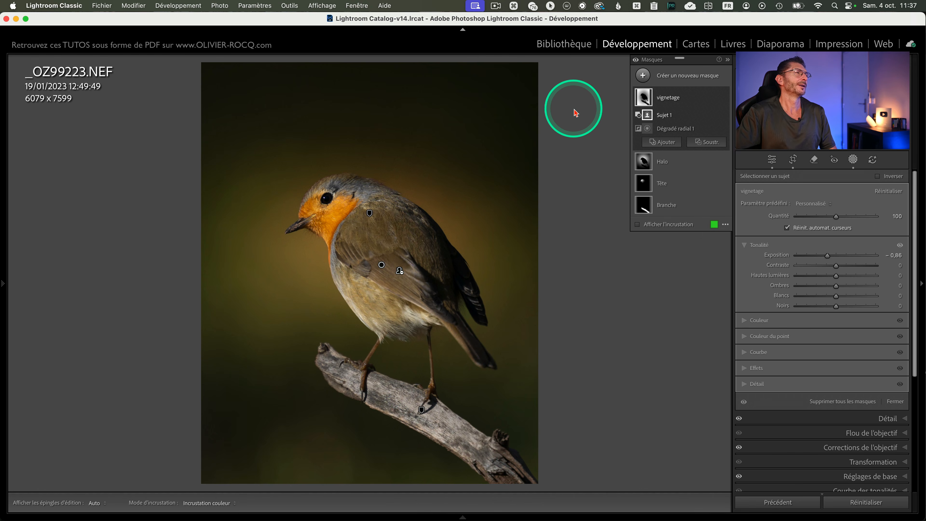
{"action": "mouse_move", "coordinate": [724, 99]}
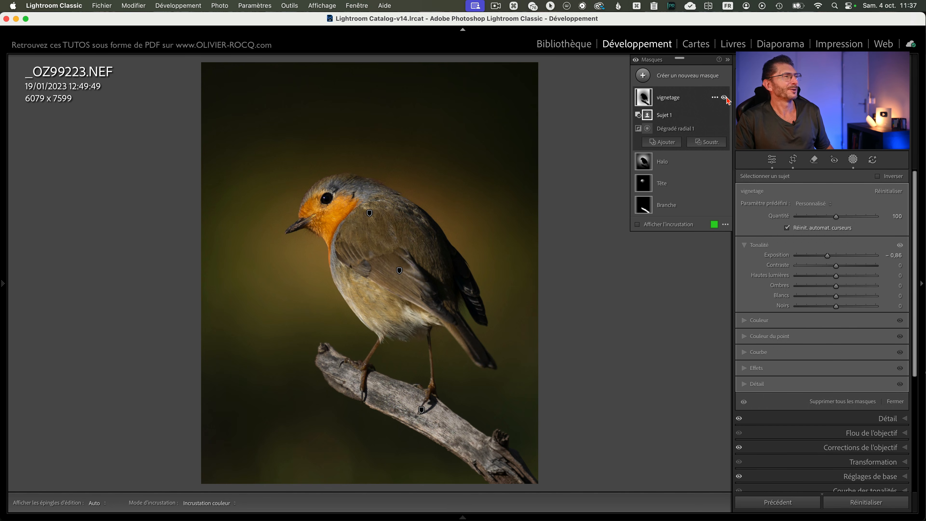
{"action": "left_click", "coordinate": [684, 98]}
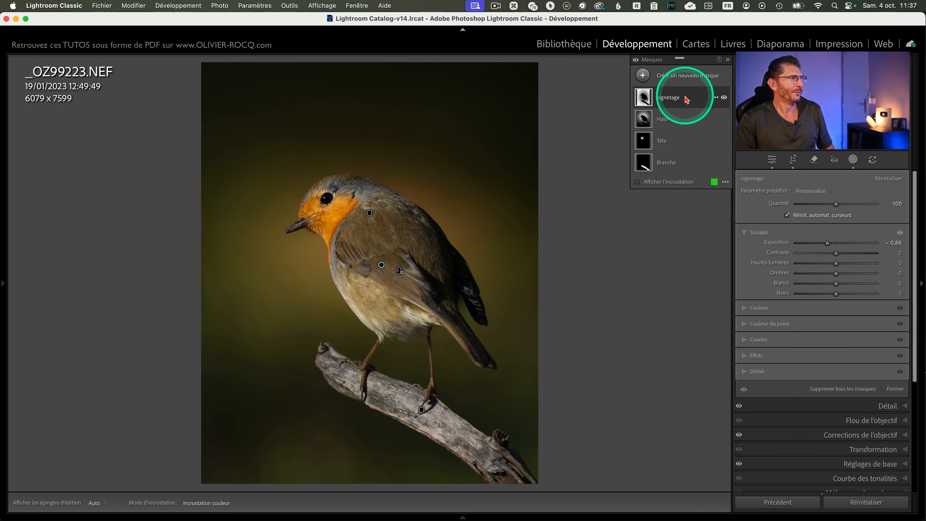
Set the vignetage mask's Quantité to 90 to soften the edge darkening
{"action": "key", "text": "ctrl"}
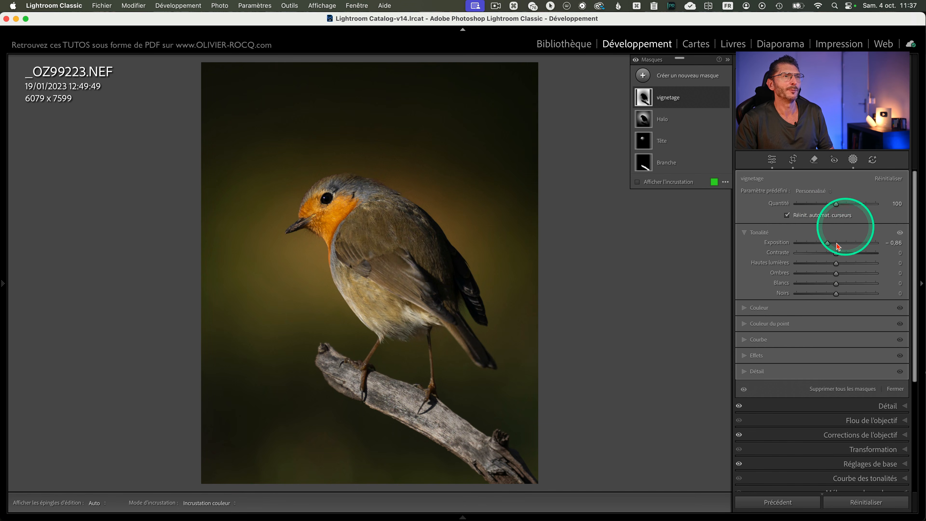
{"action": "left_click", "coordinate": [837, 207]}
{"action": "mouse_move", "coordinate": [837, 207]}
{"action": "left_mouse_down"}
{"action": "mouse_move", "coordinate": [816, 206]}
{"action": "mouse_move", "coordinate": [881, 202]}
{"action": "mouse_move", "coordinate": [832, 205]}
{"action": "left_mouse_up"}
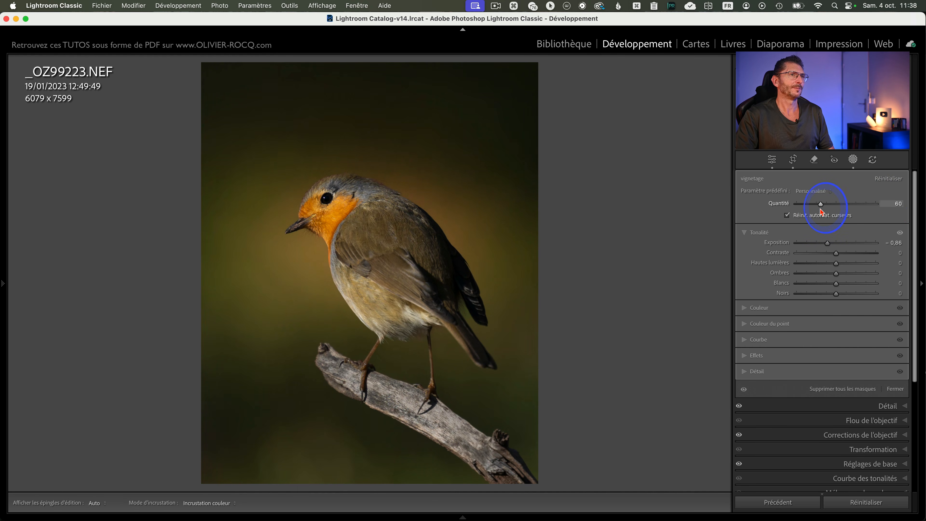
{"action": "left_click_drag", "start_coordinate": [831, 208], "coordinate": [831, 208]}
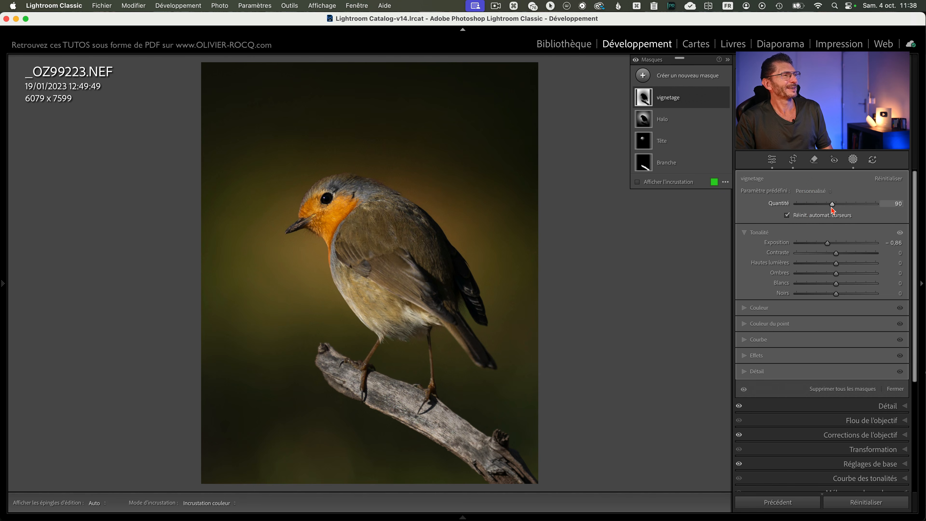
Lower the Halo mask's Quantité to about 83
{"action": "left_click", "coordinate": [665, 120]}
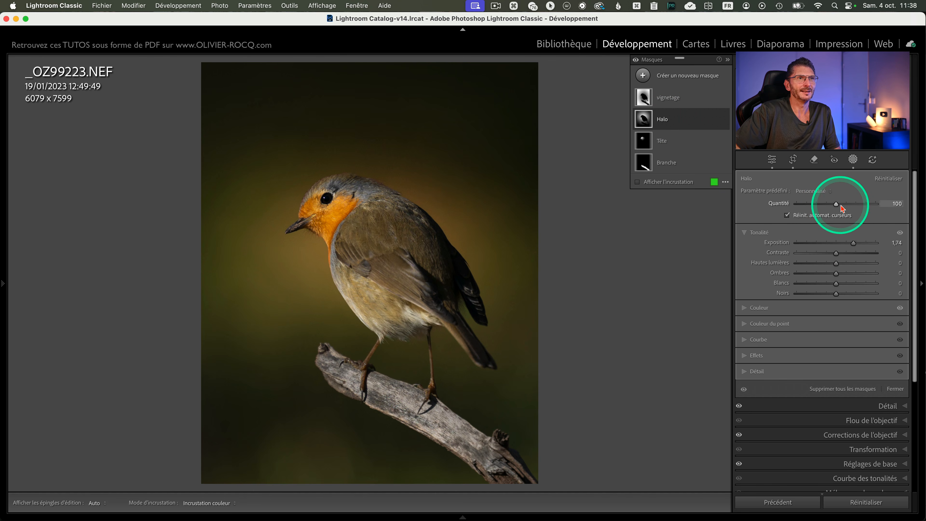
{"action": "left_click_drag", "start_coordinate": [839, 205], "coordinate": [825, 207]}
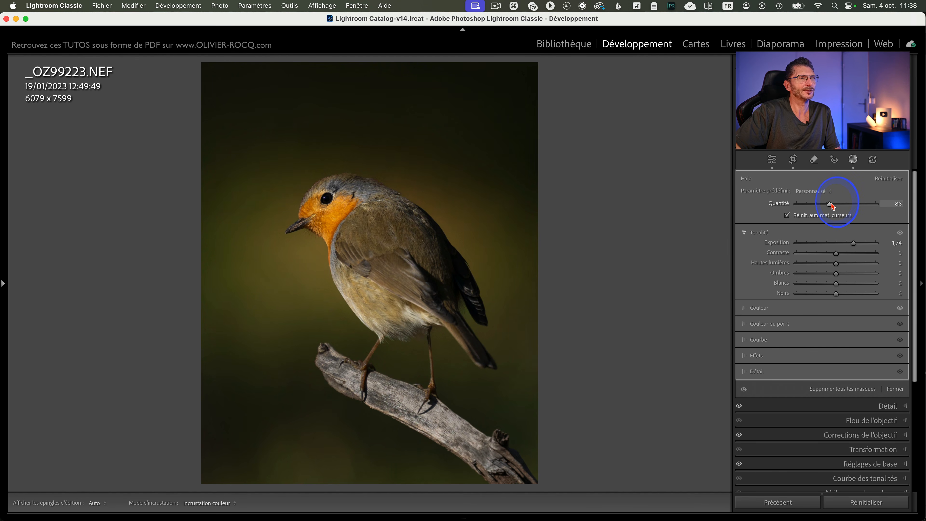
{"action": "left_click_drag", "start_coordinate": [830, 206], "coordinate": [827, 201]}
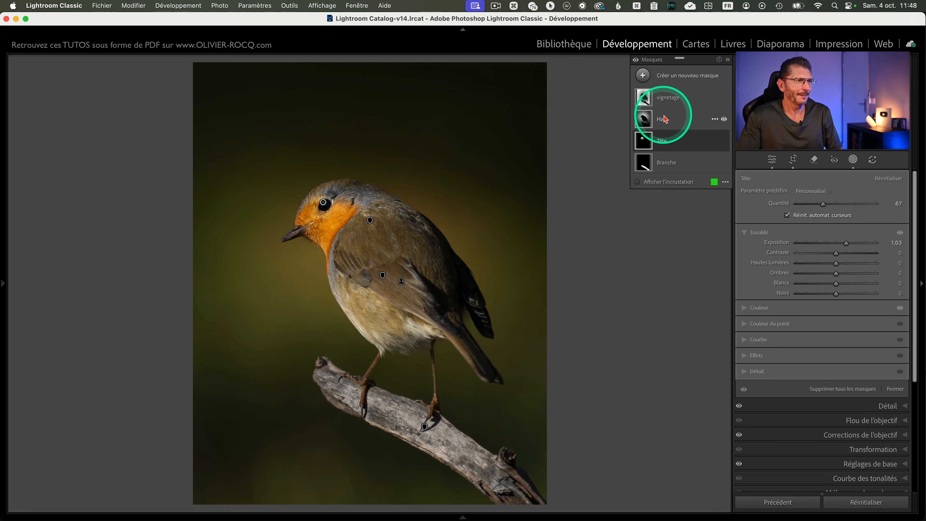
Hide the mask pins and compare the result with the original photo by resetting all settings and undoing the reset, twice
{"action": "key", "text": "h"}
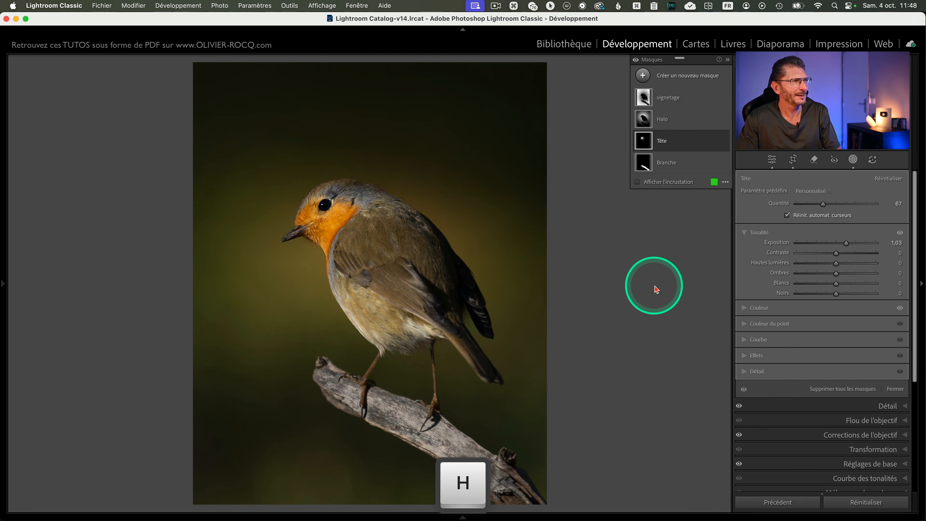
{"action": "key", "text": "alt"}
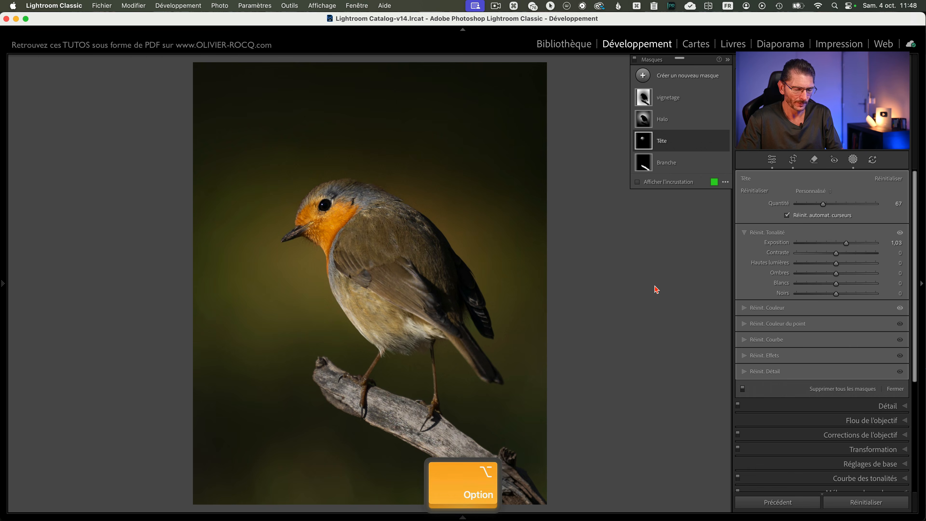
{"action": "key", "text": "alt+x"}
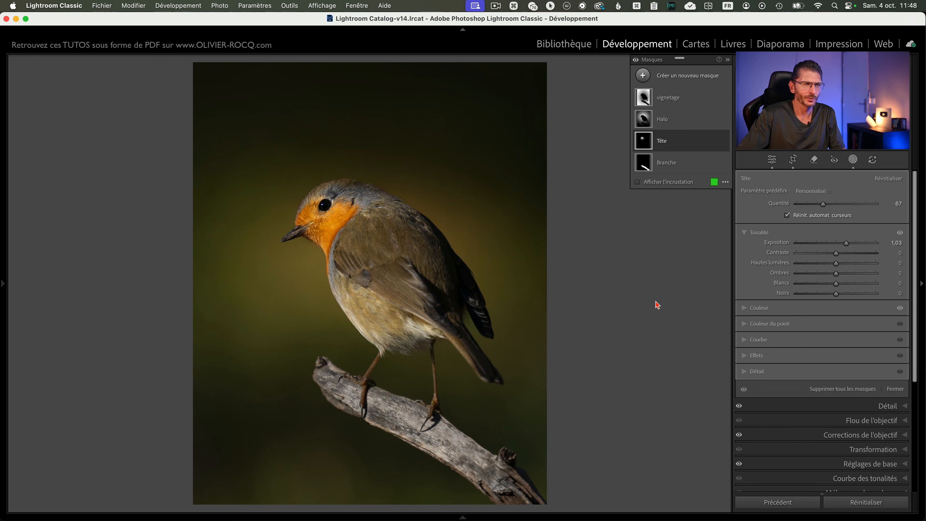
{"action": "key", "text": "ctrl"}
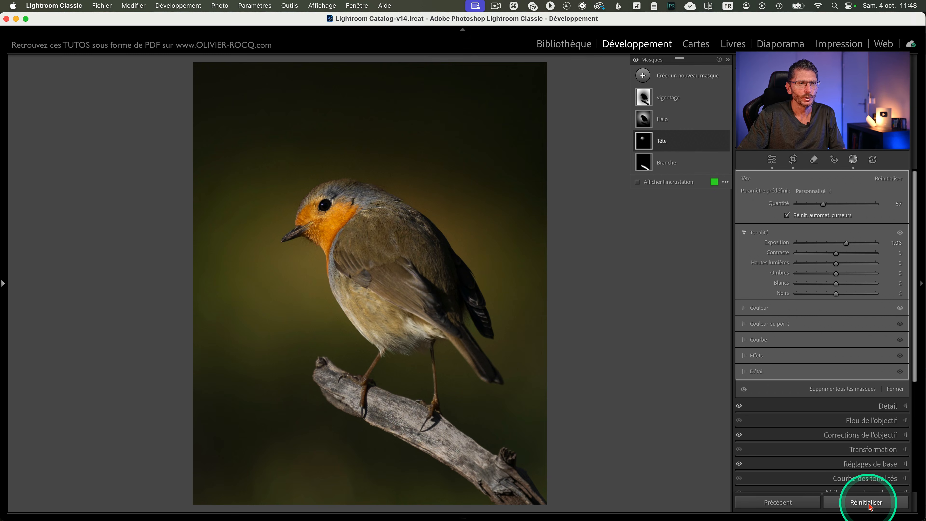
{"action": "left_click", "coordinate": [868, 503]}
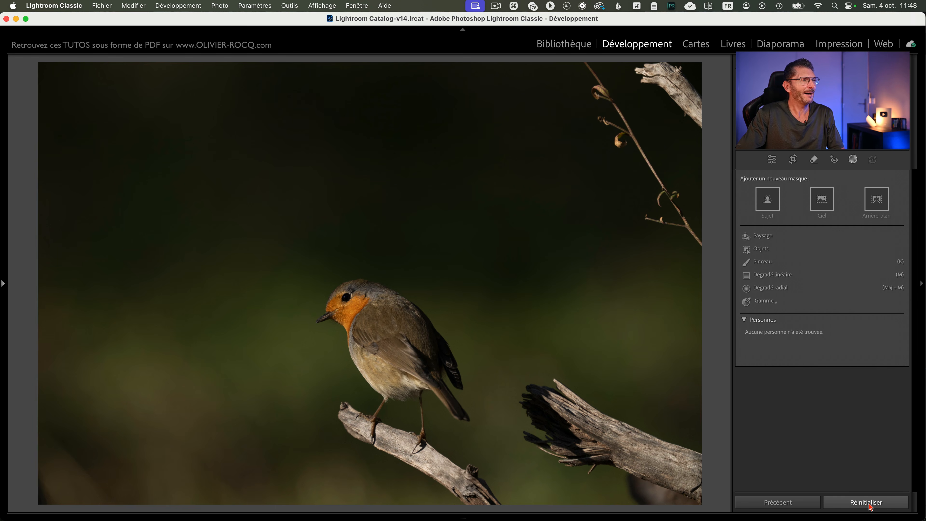
{"action": "key", "text": "super+z"}
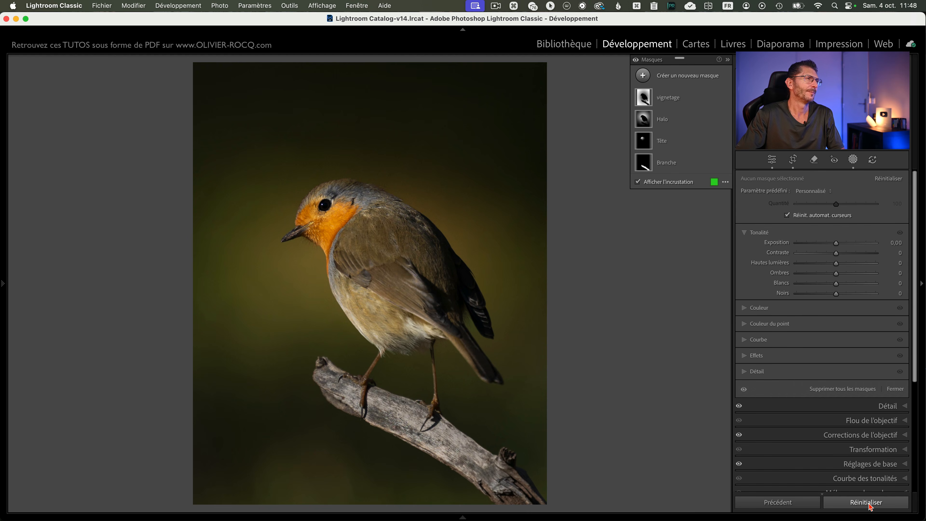
{"action": "left_click", "coordinate": [868, 502]}
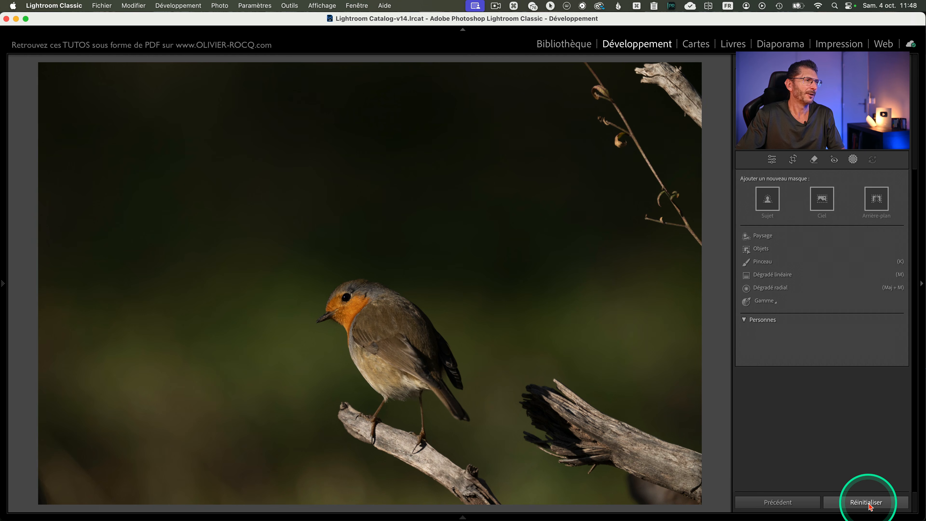
{"action": "key", "text": "super+z"}
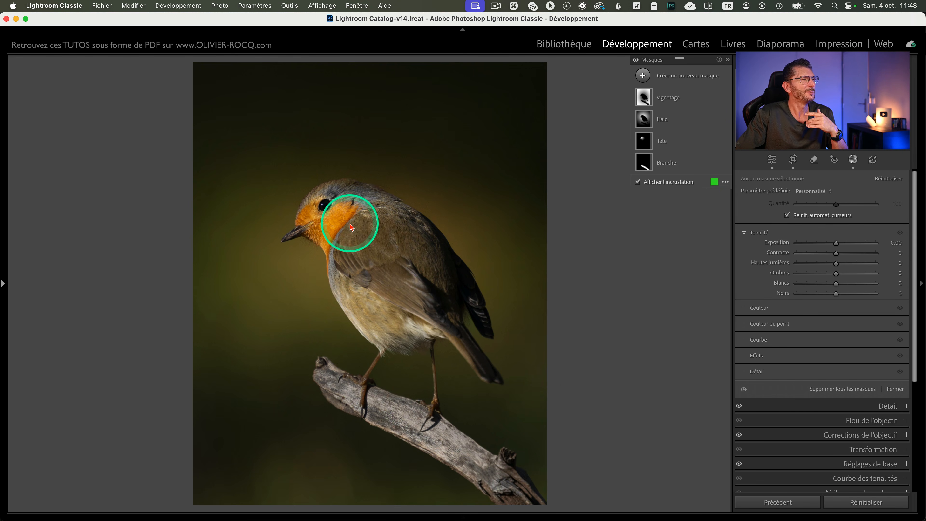
Set the Tête mask's Quantité to 19 for a subtler brightening of the head
{"action": "left_click", "coordinate": [662, 142]}
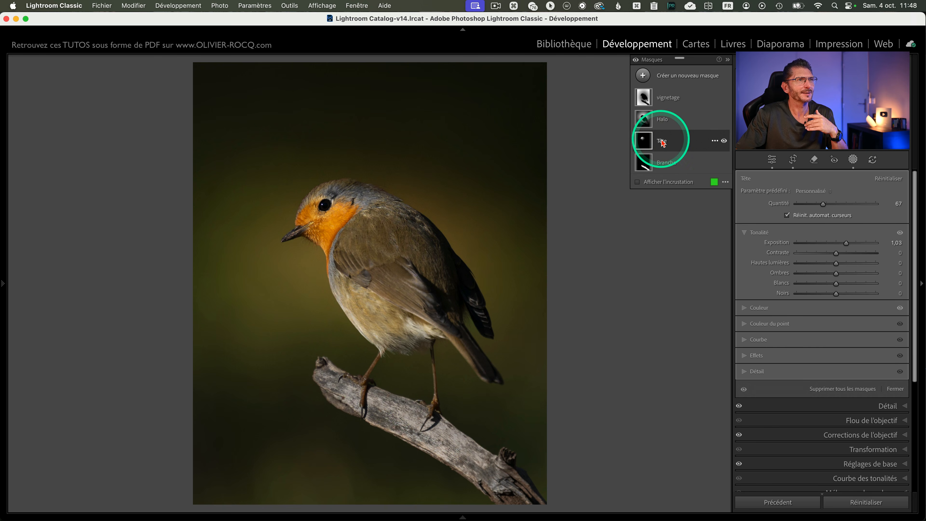
{"action": "left_click_drag", "start_coordinate": [823, 205], "coordinate": [804, 207]}
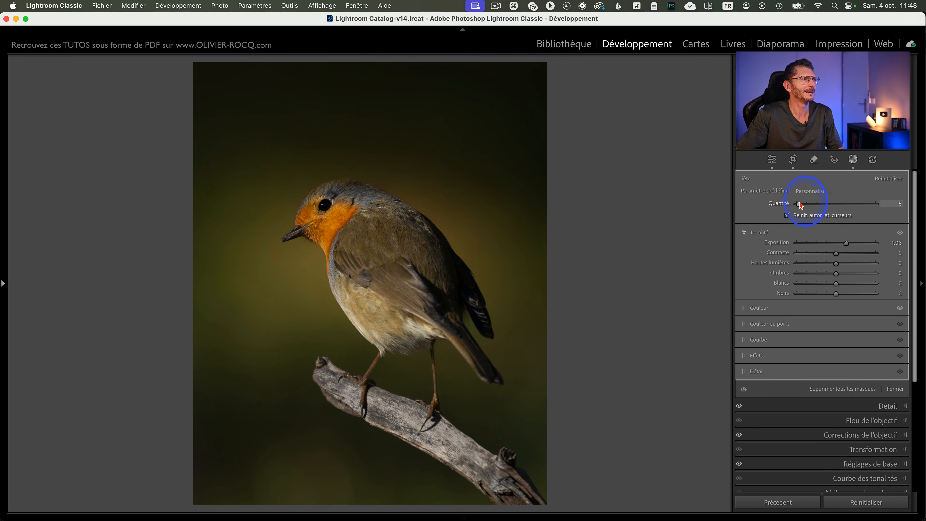
{"action": "left_click_drag", "start_coordinate": [805, 205], "coordinate": [805, 205]}
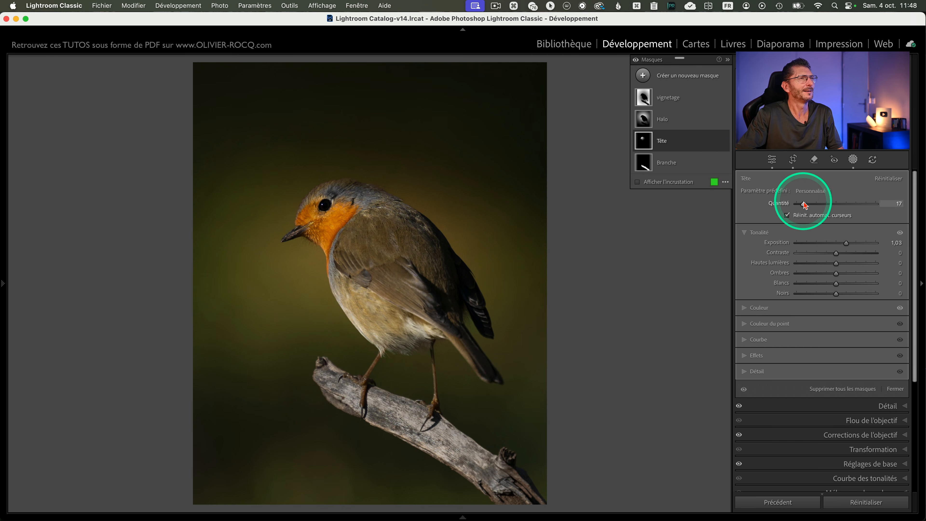
{"action": "left_click", "coordinate": [805, 206]}
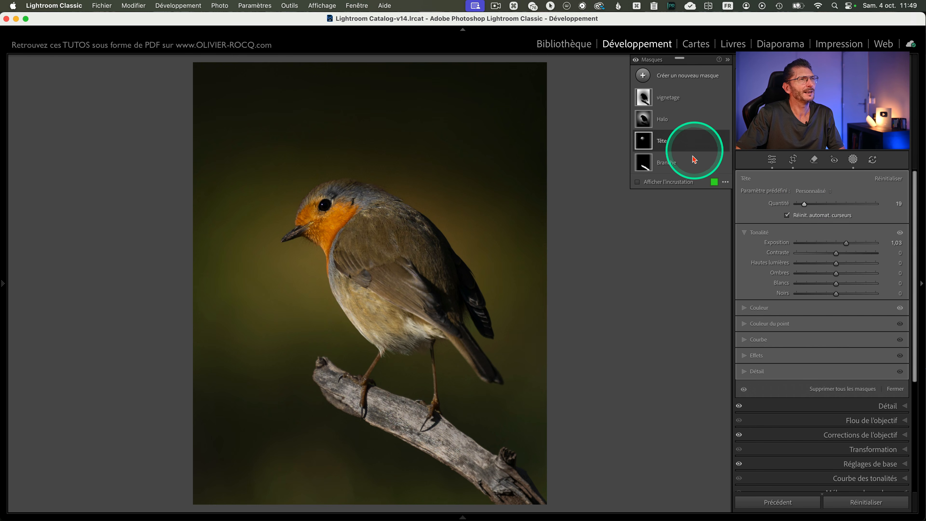
Warm the branch by setting the Température of the Branche mask to 18
{"action": "left_click", "coordinate": [676, 165]}
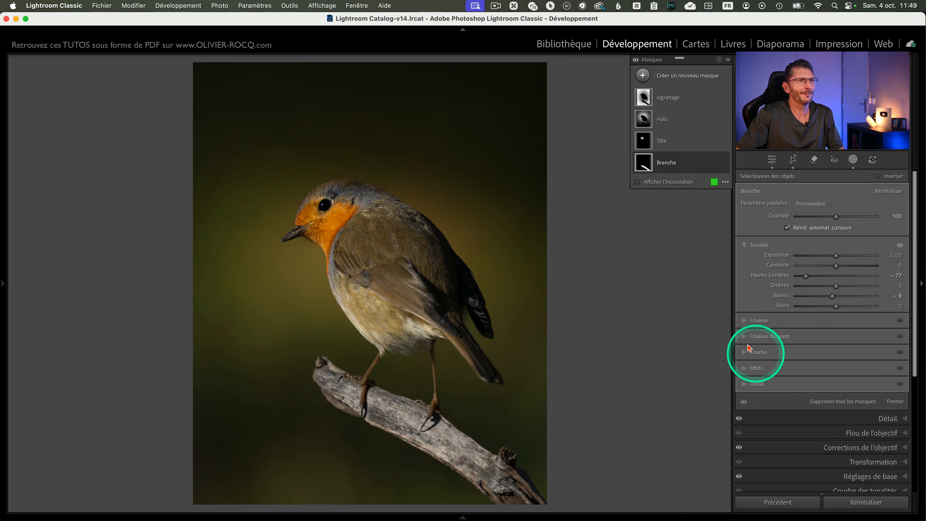
{"action": "left_click", "coordinate": [746, 320]}
{"action": "left_click_drag", "start_coordinate": [836, 272], "coordinate": [845, 271]}
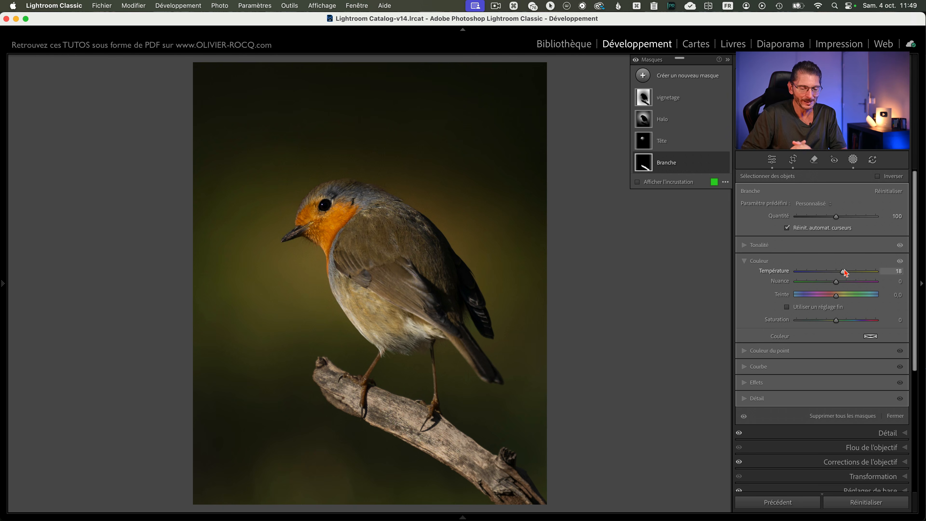
Create two virtual copies of the robin photo and show the photo information overlay
{"action": "right_click", "coordinate": [388, 218]}
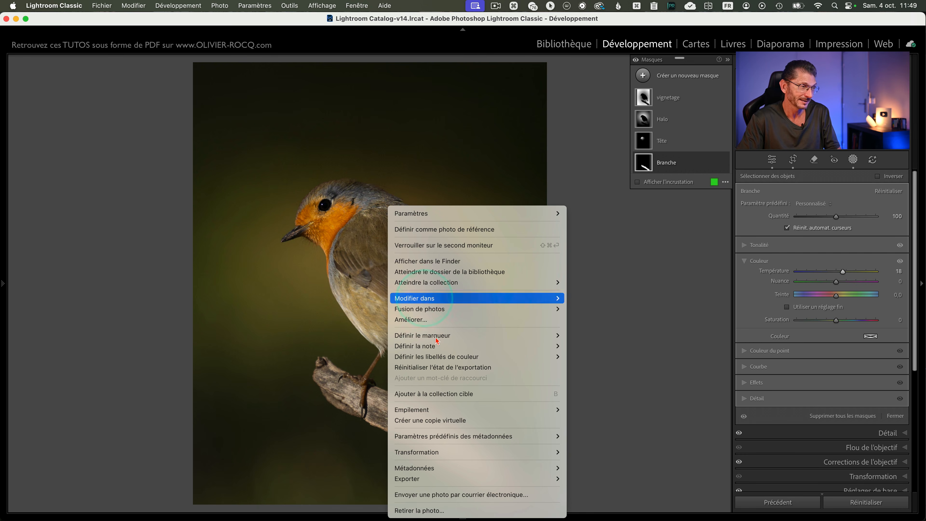
{"action": "left_click", "coordinate": [434, 424]}
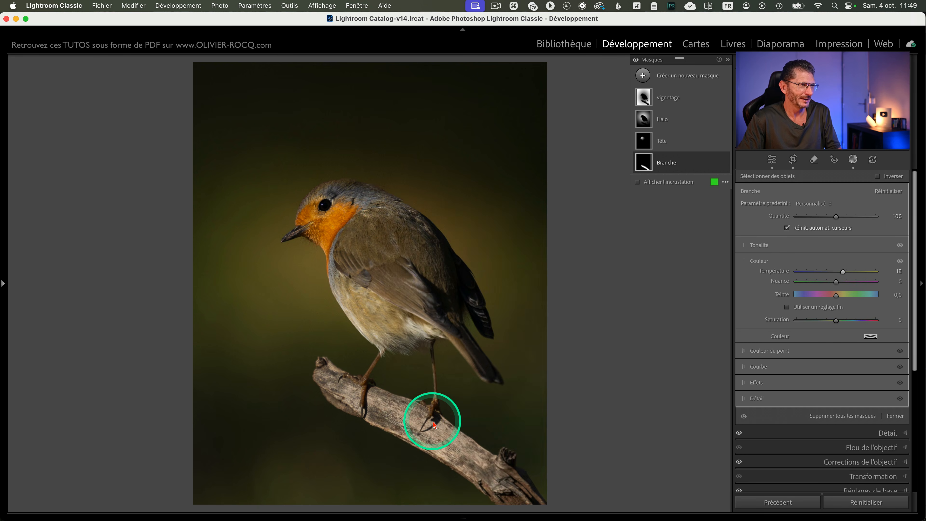
{"action": "right_click", "coordinate": [407, 300]}
{"action": "left_click", "coordinate": [442, 404]}
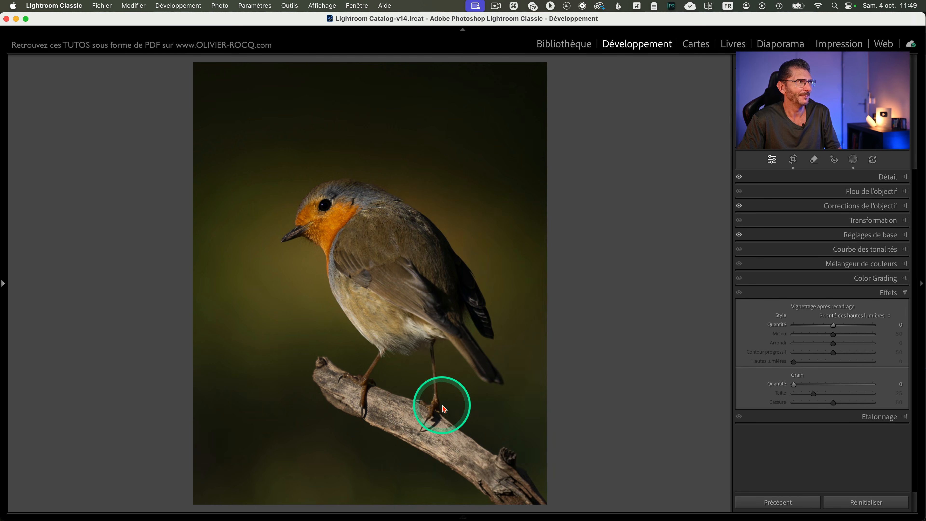
{"action": "key", "text": "i"}
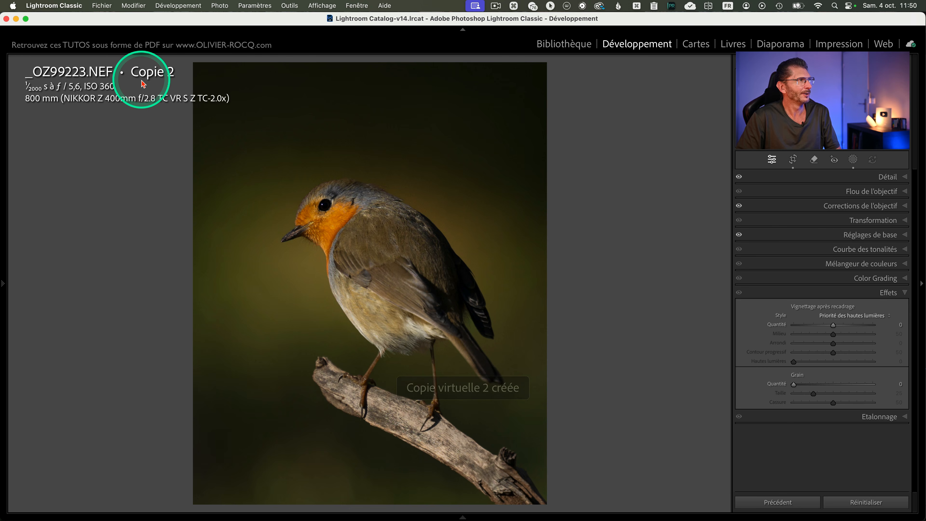
In Copie 1, lower the Halo mask's Quantité to about 56, adjust the Tête mask's Quantité and close masking
{"action": "key", "text": "Left"}
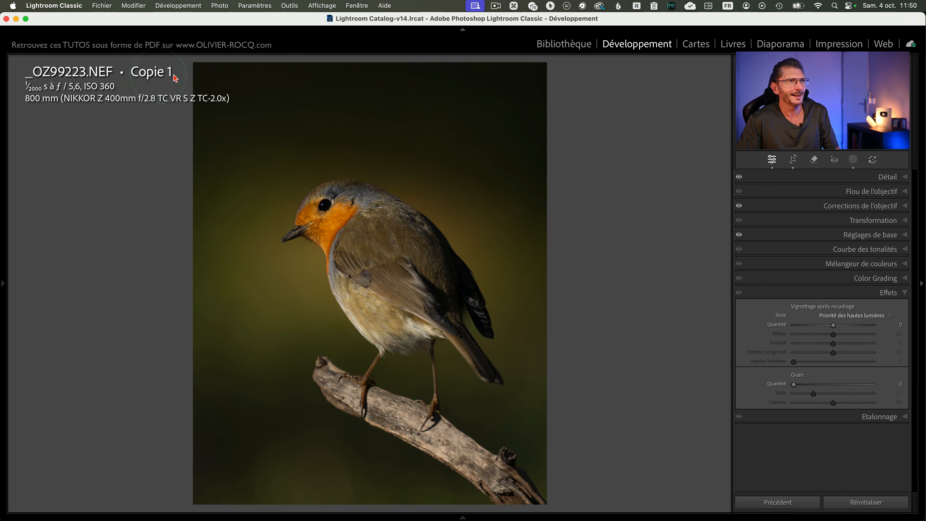
{"action": "left_click", "coordinate": [854, 160]}
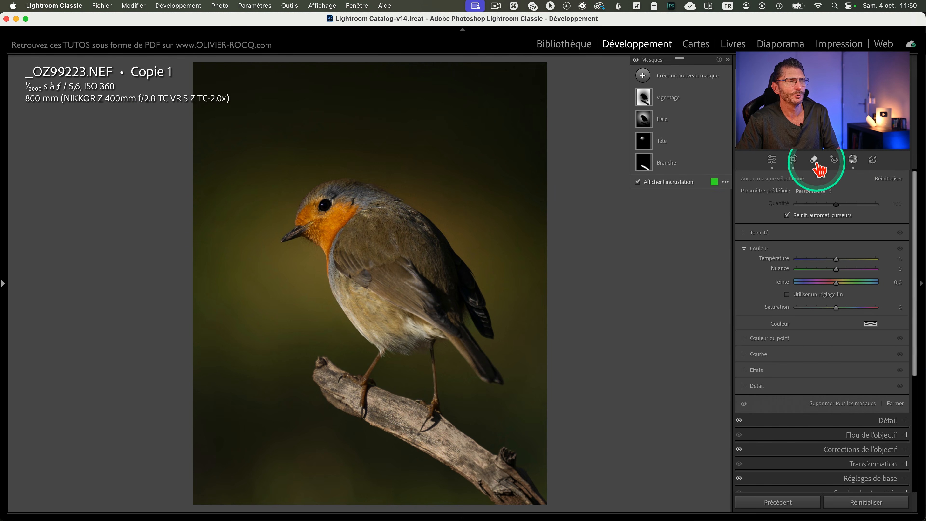
{"action": "left_click", "coordinate": [662, 119]}
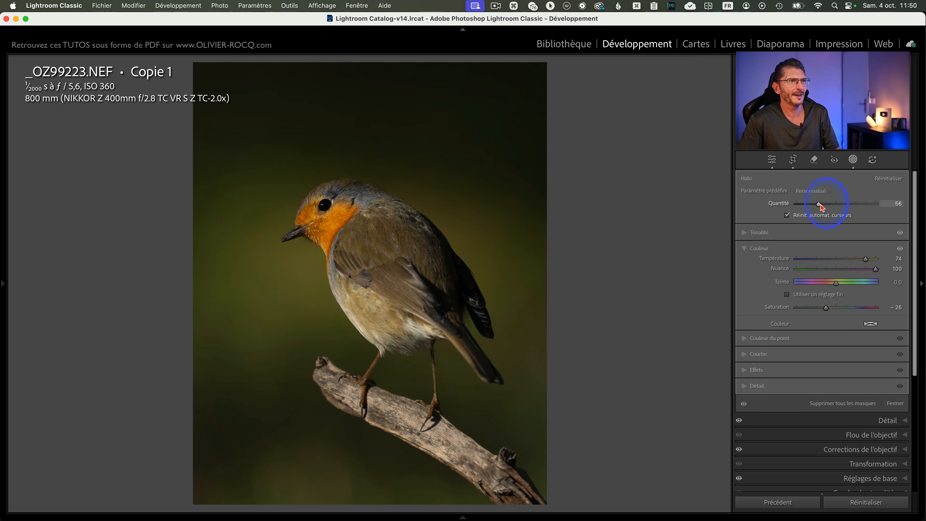
{"action": "left_click", "coordinate": [662, 141]}
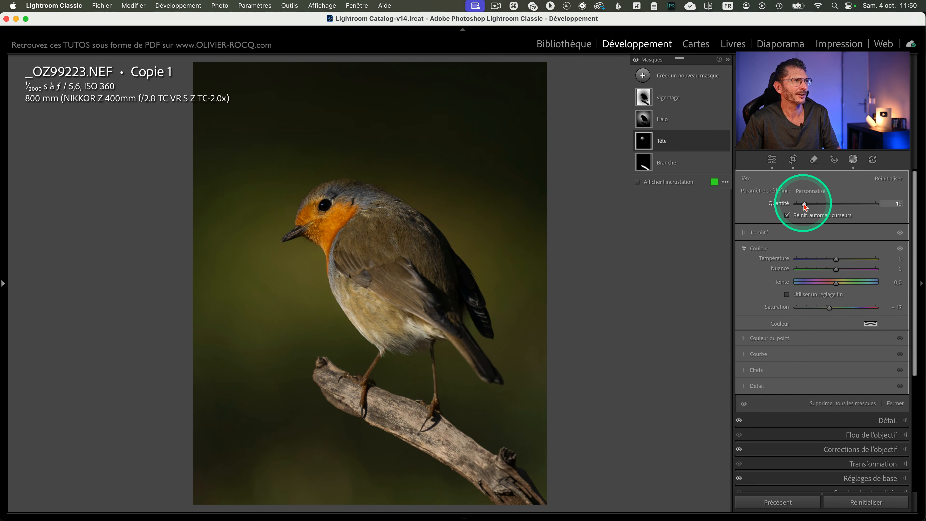
{"action": "key", "text": "Return"}
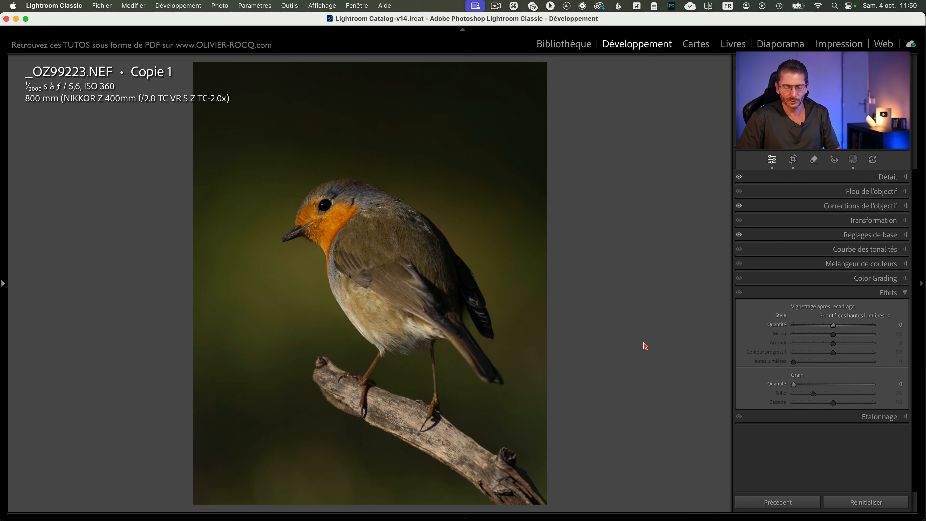
In Copie 2, adjust the vignetage mask's Quantité and set the Tête mask's Quantité to 31
{"action": "key", "text": "Right"}
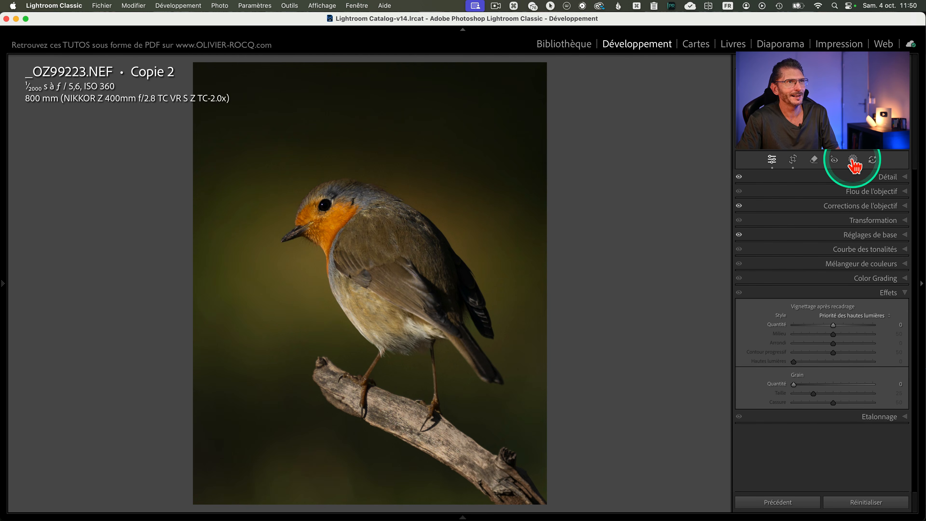
{"action": "left_click", "coordinate": [853, 161]}
{"action": "left_click", "coordinate": [692, 103]}
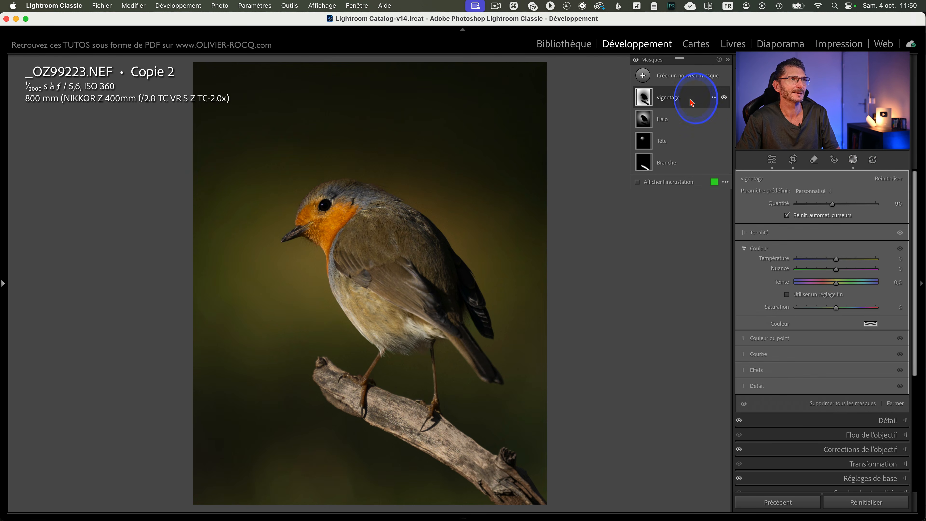
{"action": "left_click_drag", "start_coordinate": [832, 203], "coordinate": [834, 206]}
{"action": "left_click", "coordinate": [675, 140]}
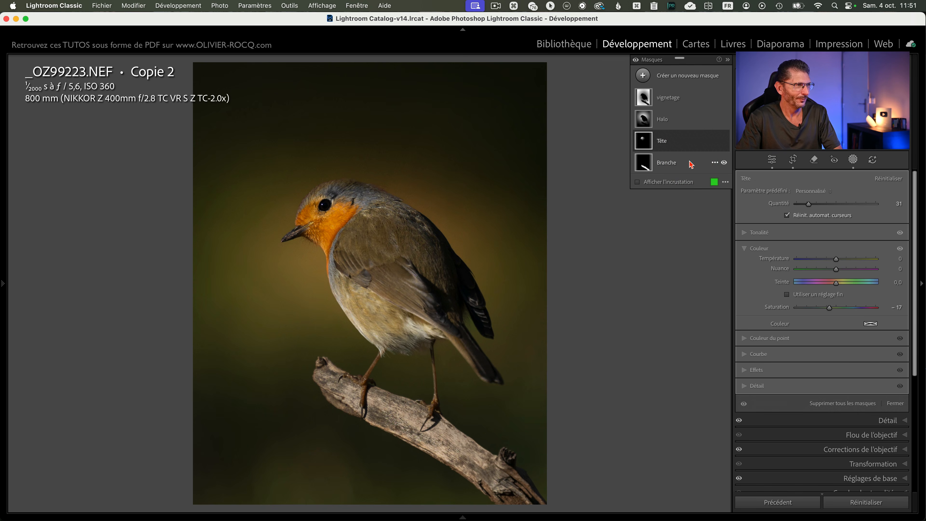
Return to the library grid, select the four edited robin photos and show them together in Survey view with the side panels hidden
{"action": "key", "text": "g"}
{"action": "left_click", "coordinate": [599, 175]}
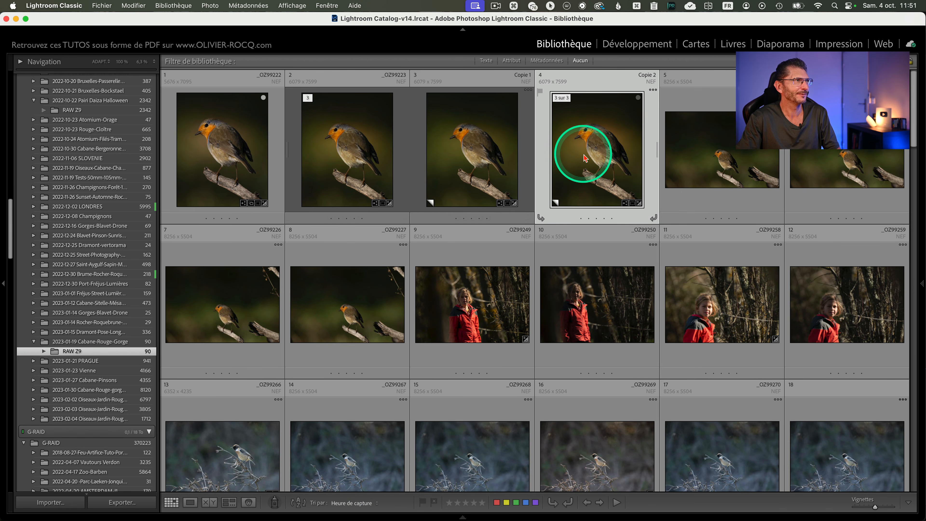
{"action": "left_click", "coordinate": [329, 162]}
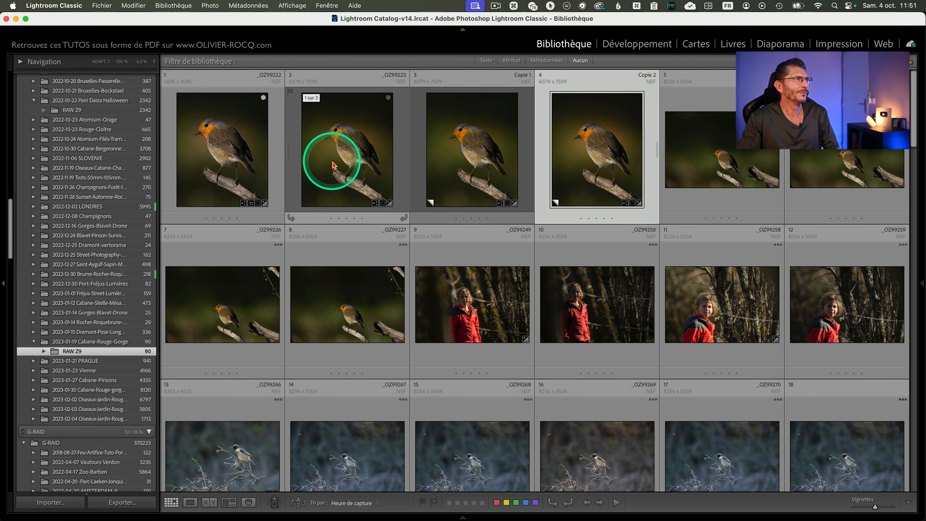
{"action": "left_click", "coordinate": [238, 156], "text": "shift"}
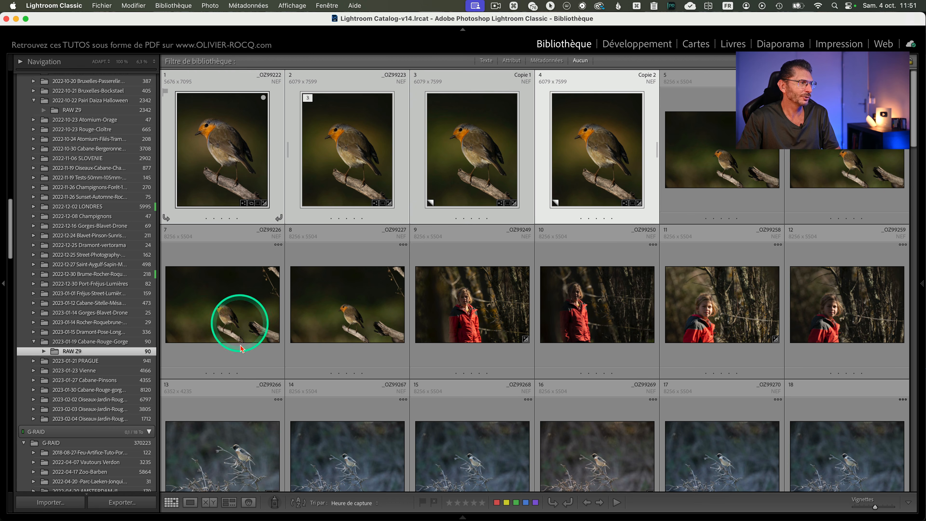
{"action": "key", "text": "ctrl"}
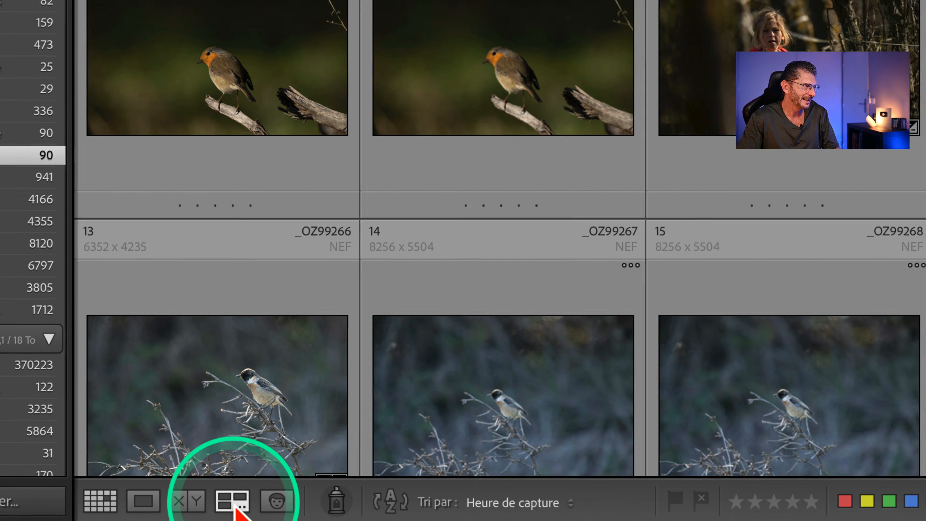
{"action": "left_click", "coordinate": [234, 503]}
{"action": "key", "text": "Tab"}
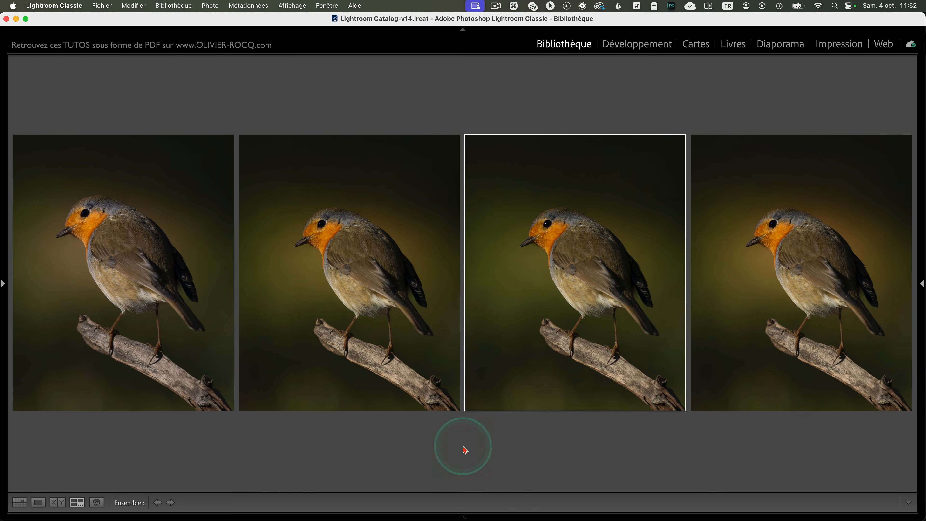
Try Noir as the background colour of the Survey view, and settle on Blanc
{"action": "right_click", "coordinate": [467, 451]}
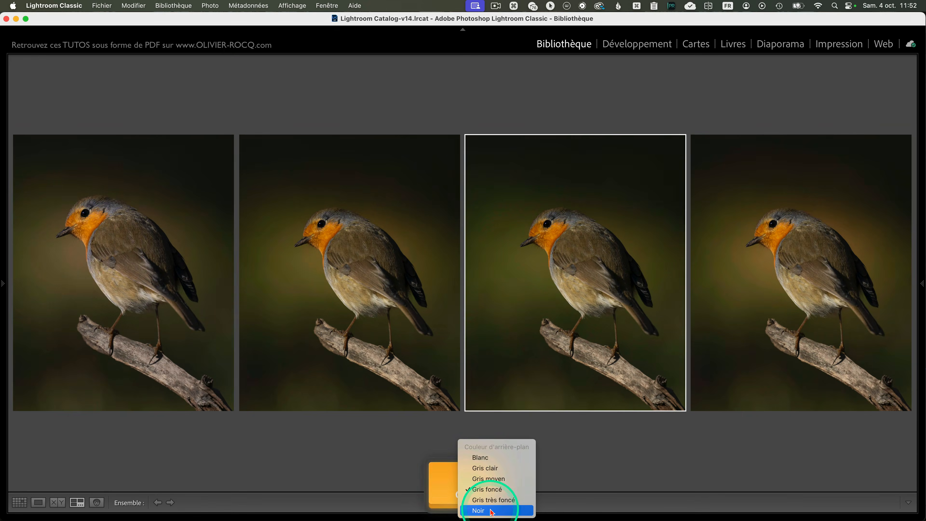
{"action": "left_click", "coordinate": [488, 513]}
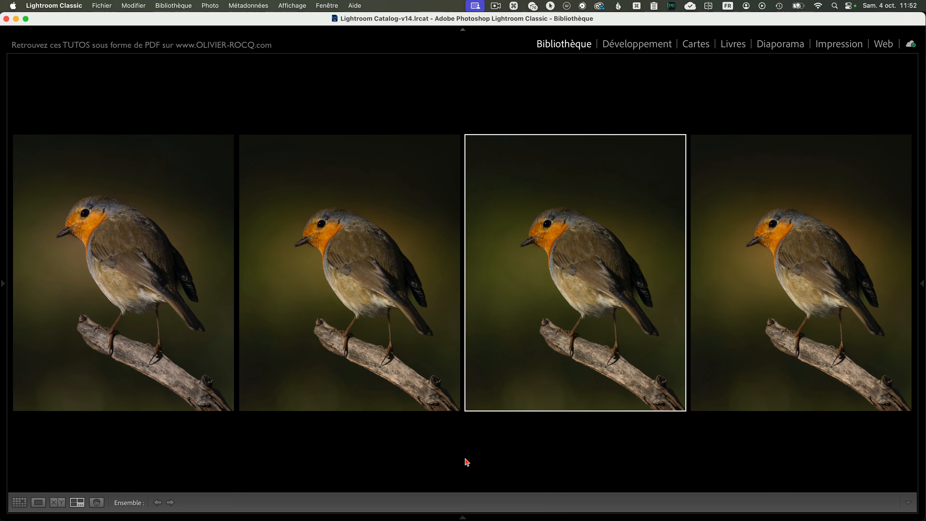
{"action": "right_click", "coordinate": [457, 446]}
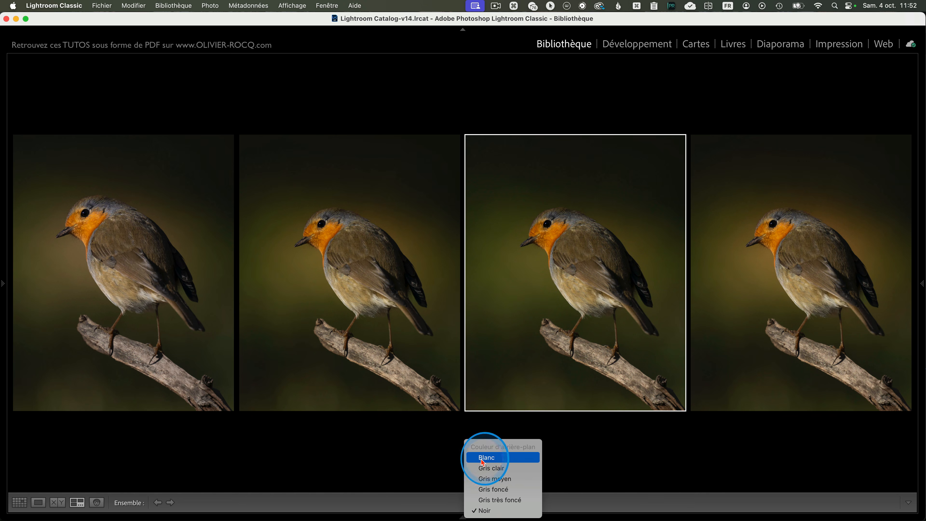
{"action": "left_click", "coordinate": [481, 459]}
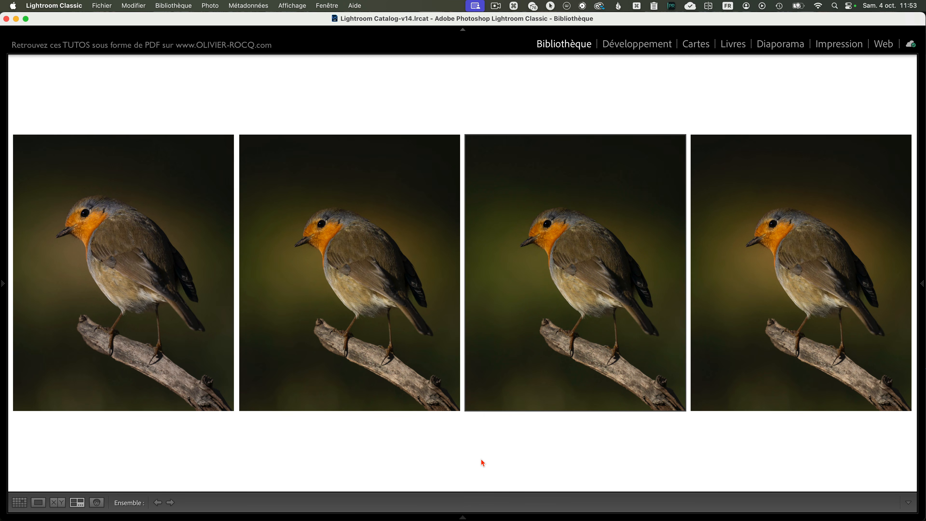
Put Copie 1 and _OZ99222 side by side in Compare view and hide the photo information overlay
{"action": "key", "text": "l"}
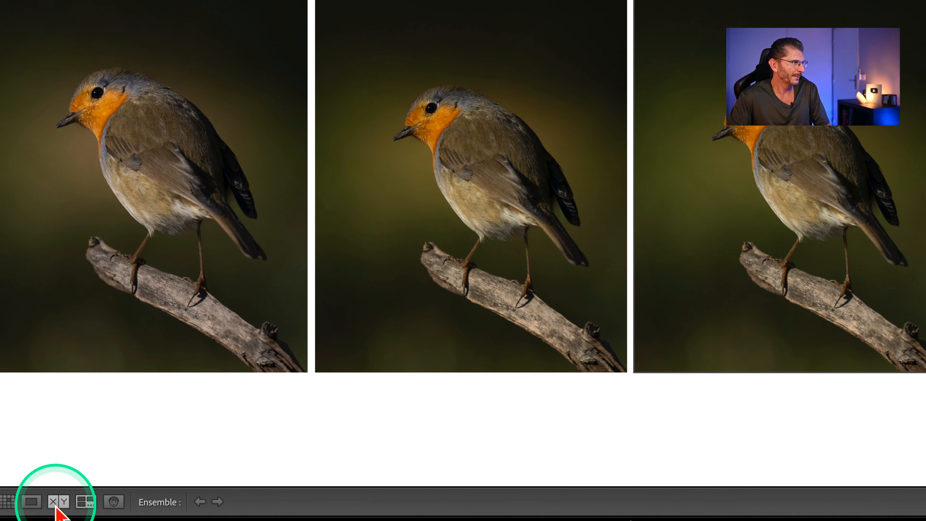
{"action": "left_click", "coordinate": [58, 503]}
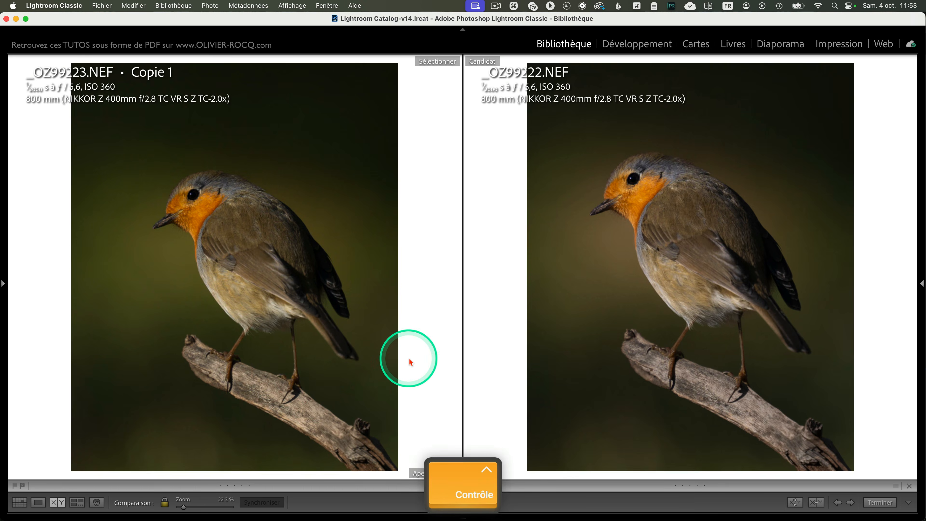
{"action": "key", "text": "i"}
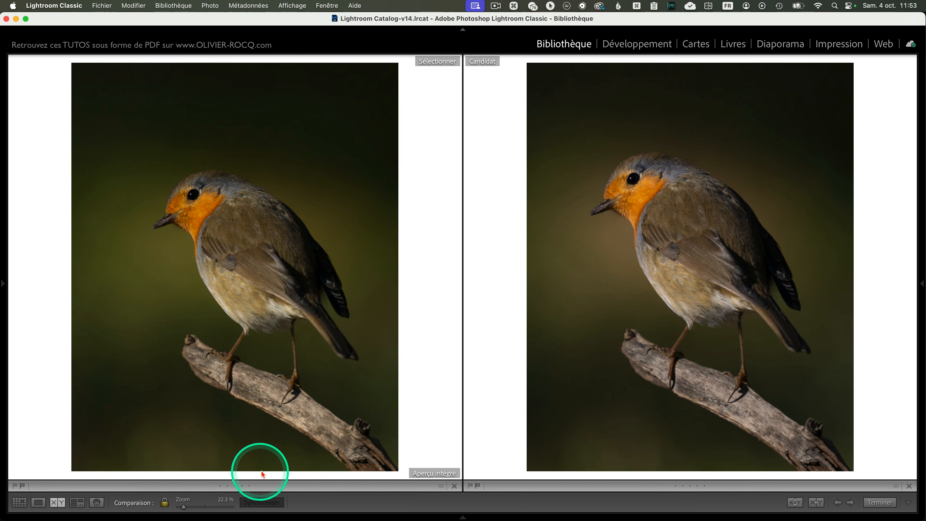
Rate _OZ99222 two stars, promote it from candidate to selected photo, and rate Copie 1 one star
{"action": "left_click", "coordinate": [674, 488]}
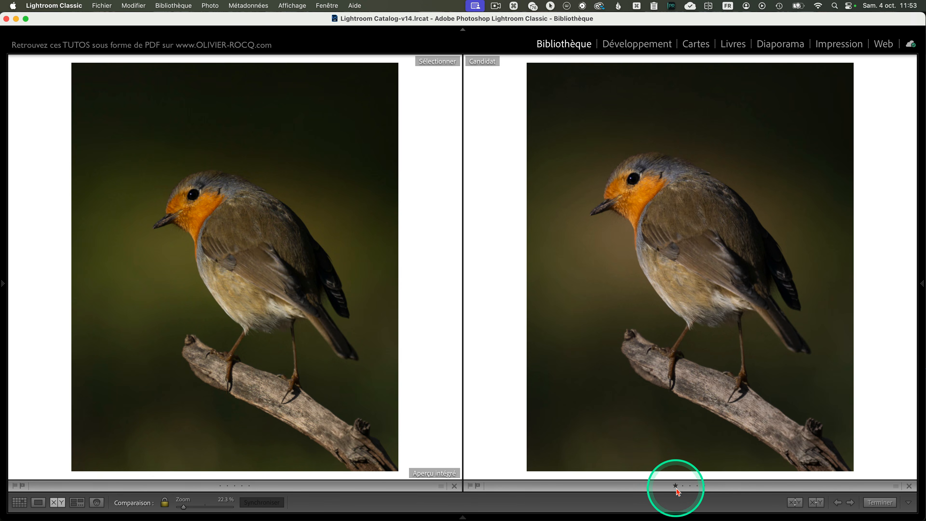
{"action": "left_click", "coordinate": [683, 488]}
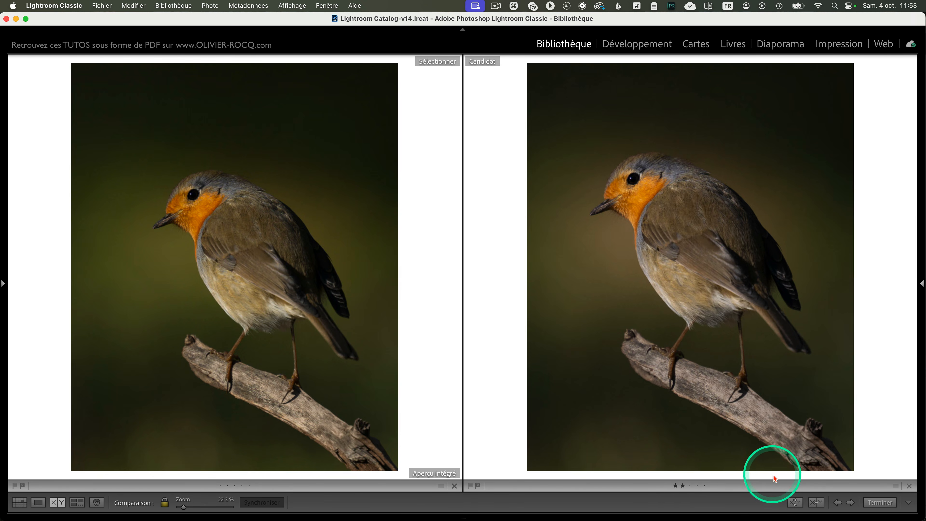
{"action": "left_click", "coordinate": [817, 503]}
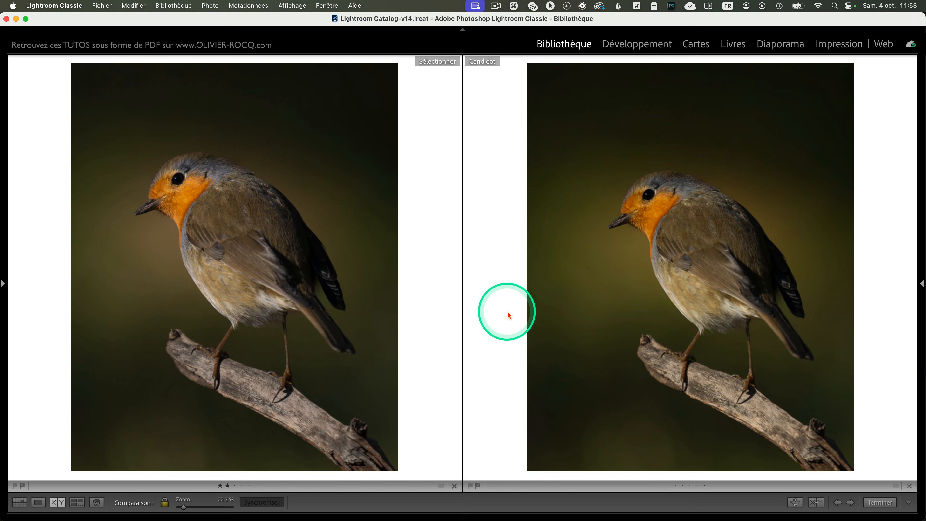
{"action": "left_click", "coordinate": [675, 486]}
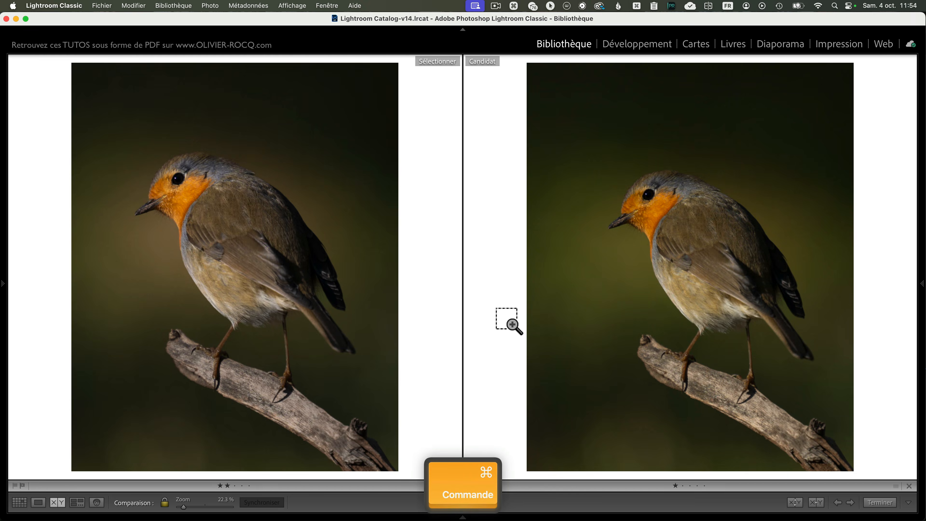
Bring the four robin photos back into Survey view and examine them with the surrounding interface dimmed and fully blacked out
{"action": "key", "text": "n"}
{"action": "key", "text": "l"}
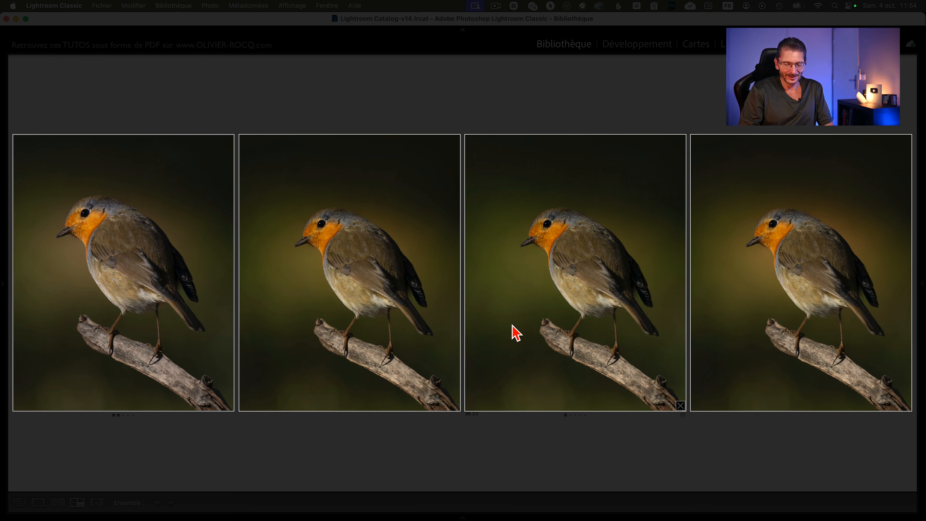
{"action": "key", "text": "l"}
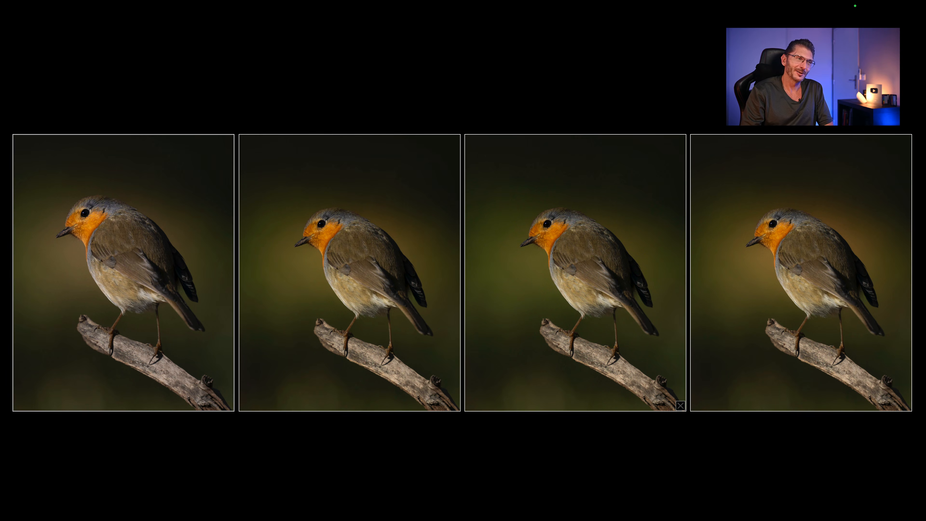
{"action": "key", "text": "l"}
{"action": "key", "text": "l"}
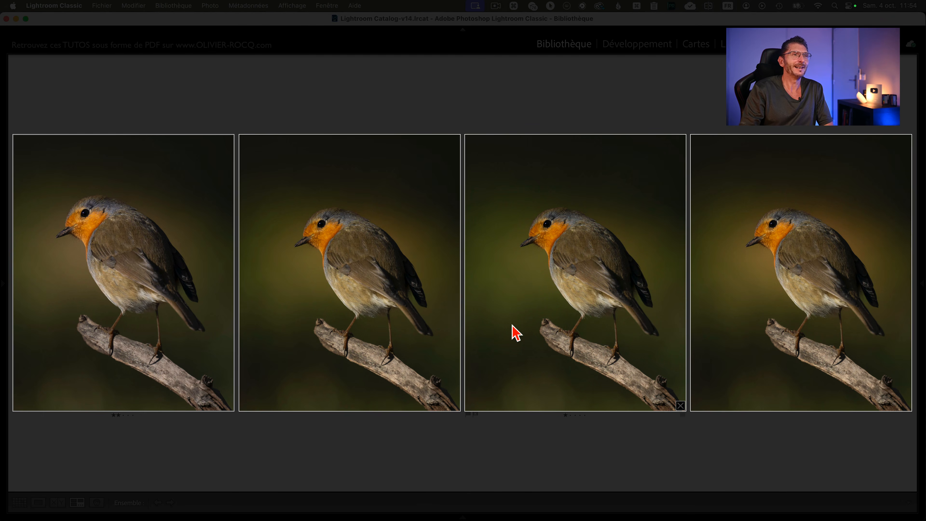
{"action": "key", "text": "l"}
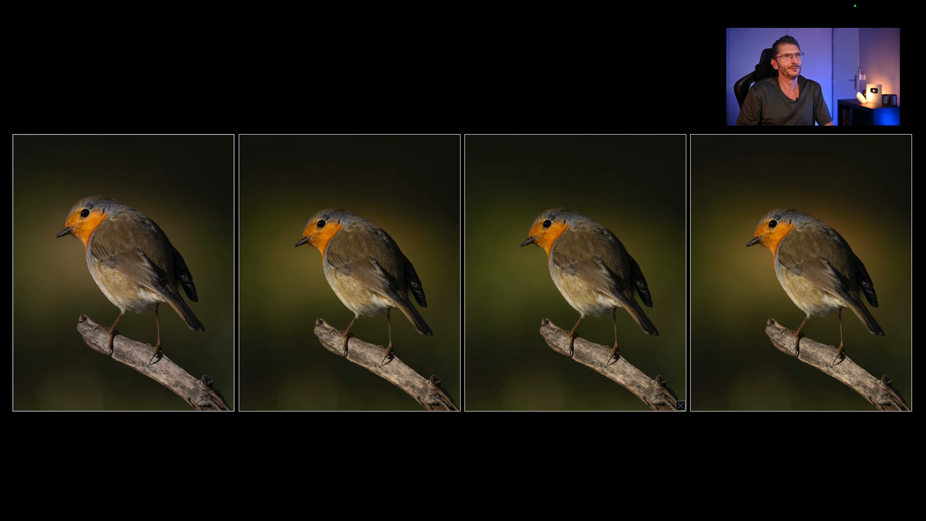
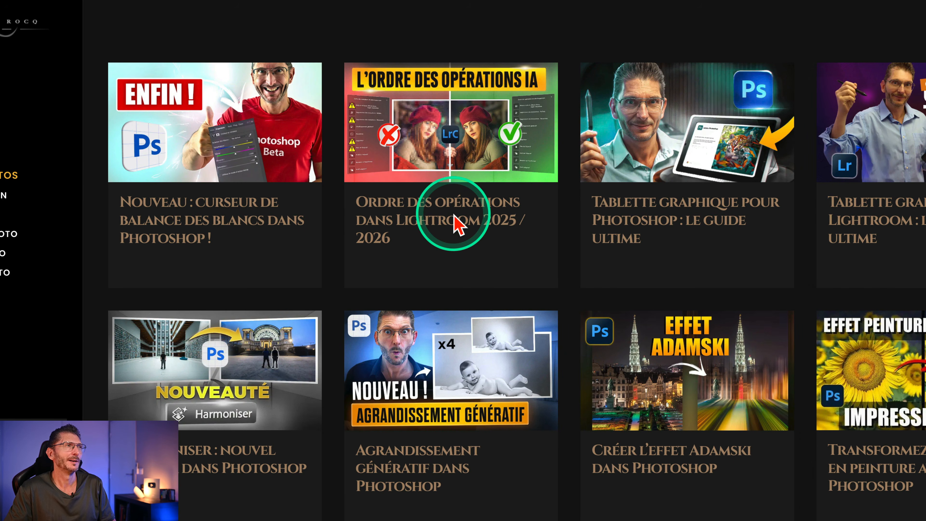
In the web browser, open the article "Ordre des opérations dans Lightroom 2025 / 2026" and find its PDF download section
{"action": "key", "text": "ctrl"}
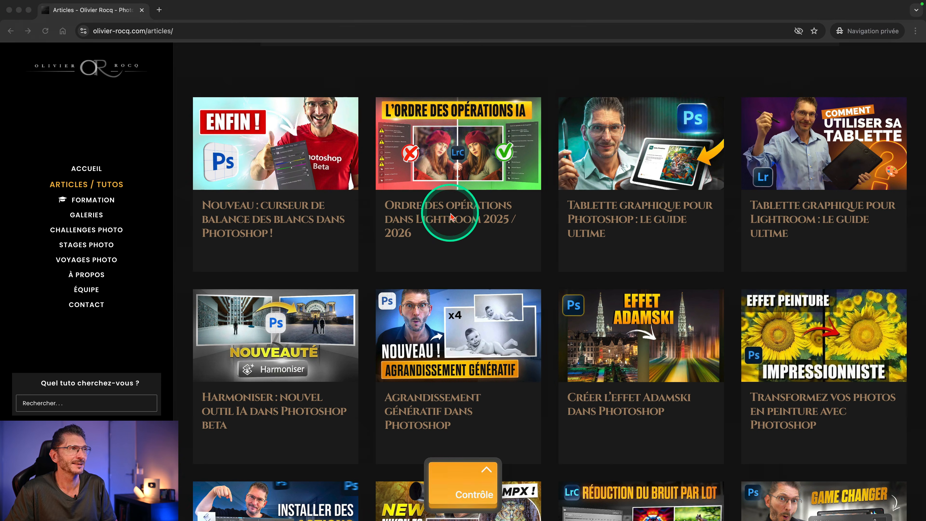
{"action": "left_click", "coordinate": [440, 210]}
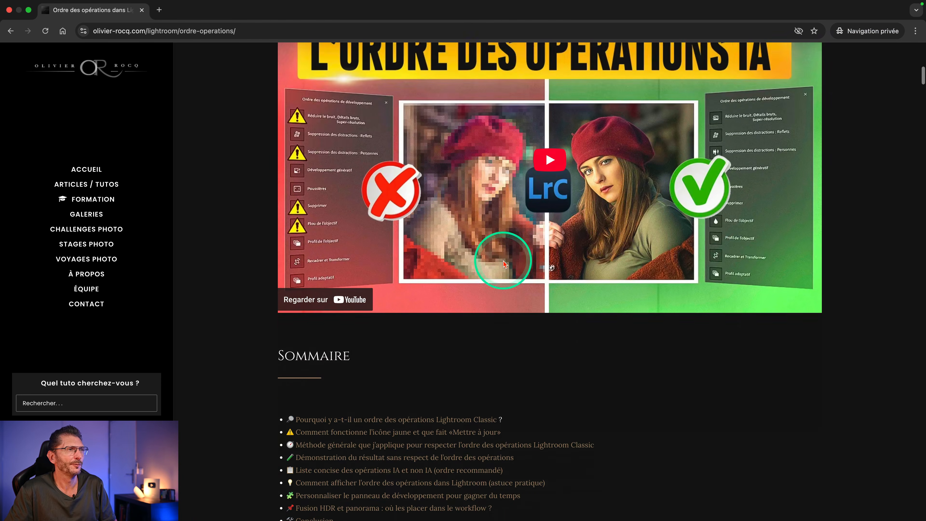
{"action": "scroll", "coordinate": [459, 347], "scroll_direction": "down", "scroll_amount": 2}
{"action": "scroll", "coordinate": [453, 362], "scroll_direction": "down", "scroll_amount": 3}
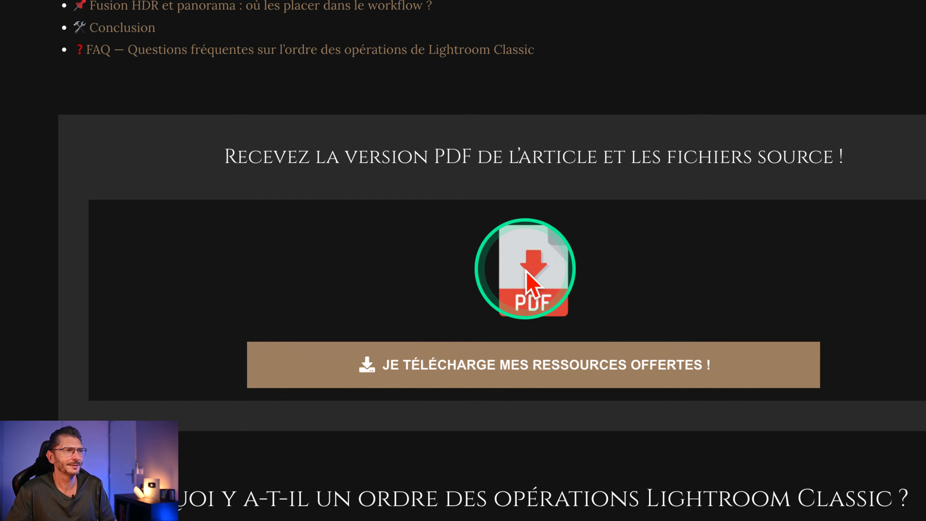
Request the article's free resources, open the "Ordre des opérations (PNG + PDF)" folder and preview ordre-operations-IA-LRC-2025.png
{"action": "left_click", "coordinate": [496, 367]}
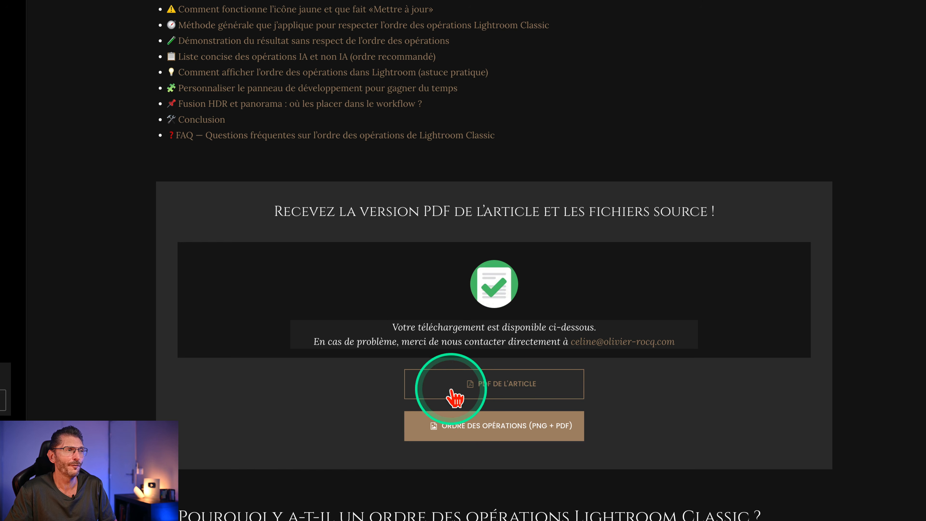
{"action": "left_click", "coordinate": [484, 433]}
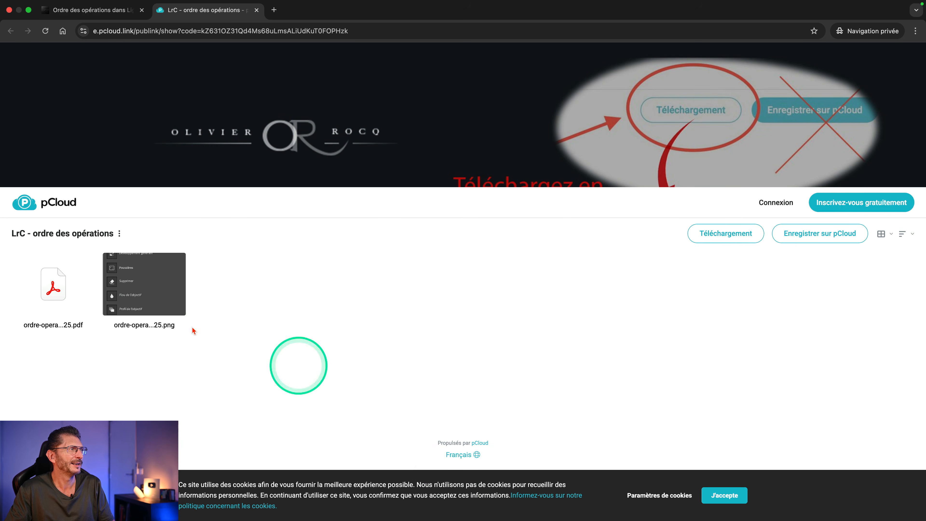
{"action": "left_click", "coordinate": [145, 291]}
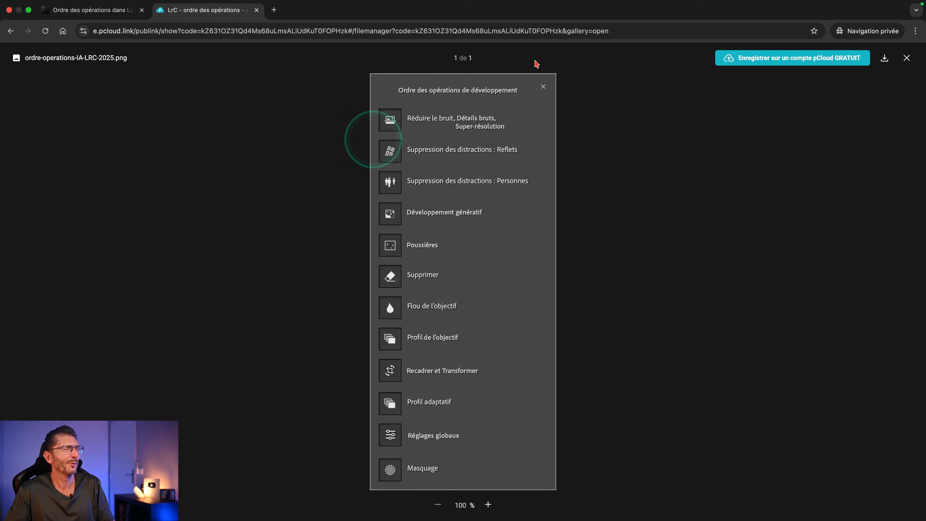
{"action": "left_click", "coordinate": [906, 58]}
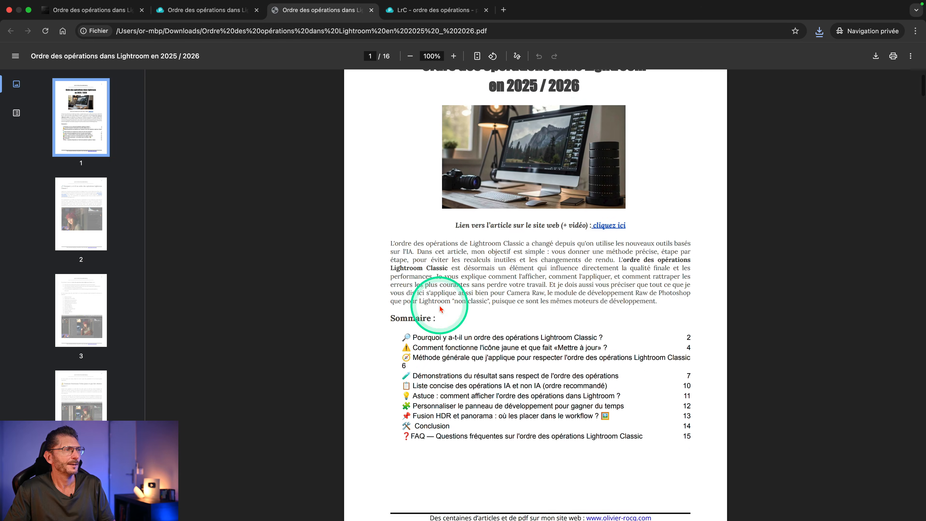
Read through the article's PDF, from the table of contents through the general method to the examples of ignoring the operation order
{"action": "scroll", "coordinate": [434, 310], "scroll_direction": "down", "scroll_amount": 2}
{"action": "scroll", "coordinate": [443, 312], "scroll_direction": "up", "scroll_amount": 5}
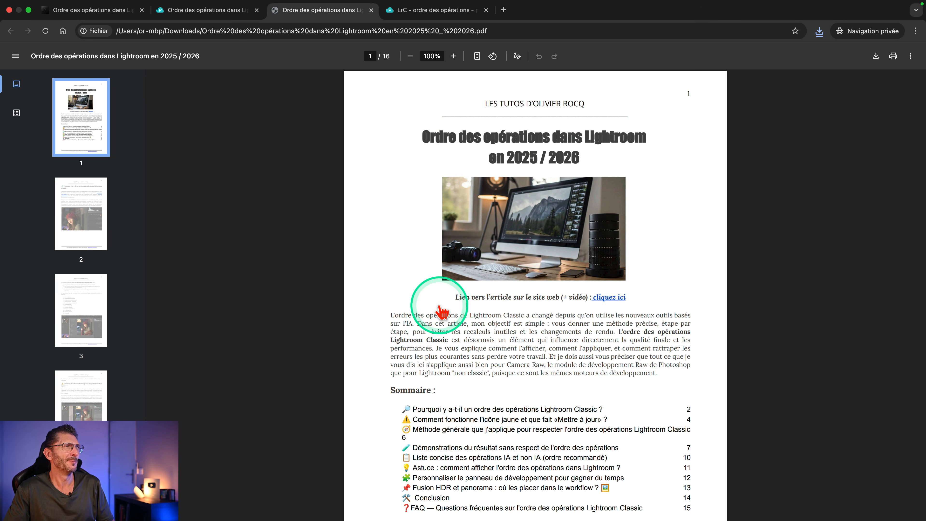
{"action": "scroll", "coordinate": [443, 311], "scroll_direction": "down", "scroll_amount": 15}
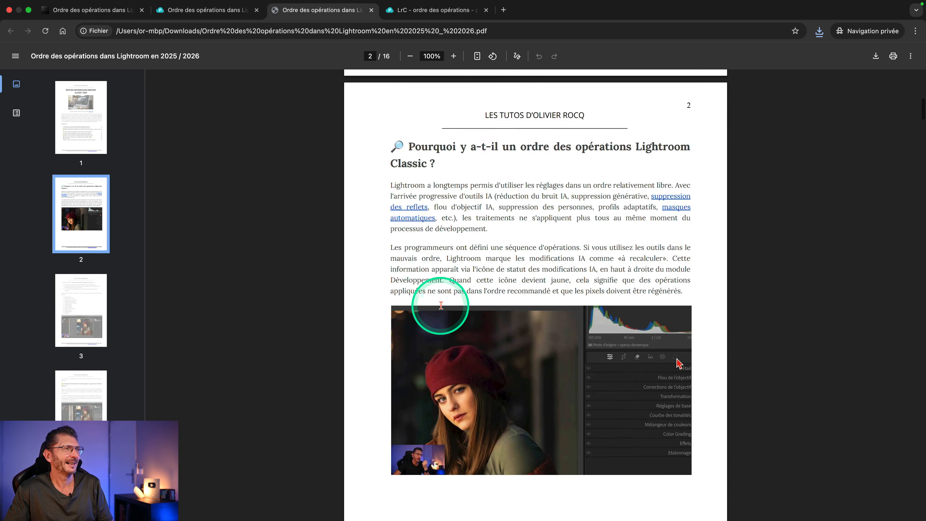
{"action": "scroll", "coordinate": [442, 305], "scroll_direction": "down", "scroll_amount": 8}
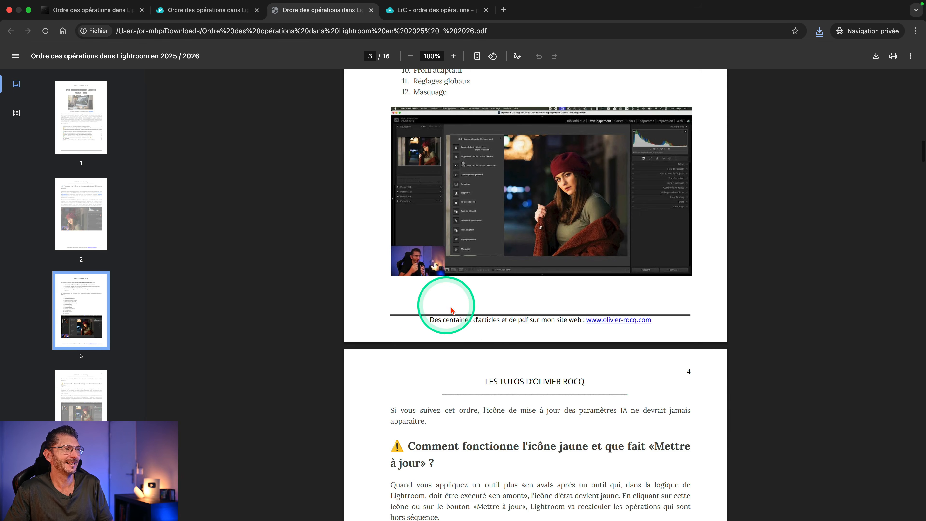
{"action": "scroll", "coordinate": [495, 419], "scroll_direction": "down", "scroll_amount": 13}
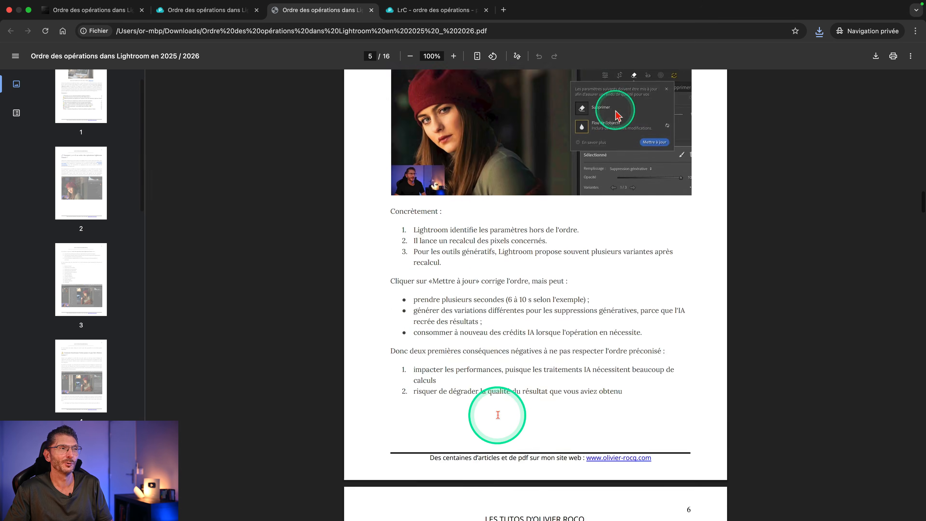
{"action": "scroll", "coordinate": [551, 380], "scroll_direction": "down", "scroll_amount": 10}
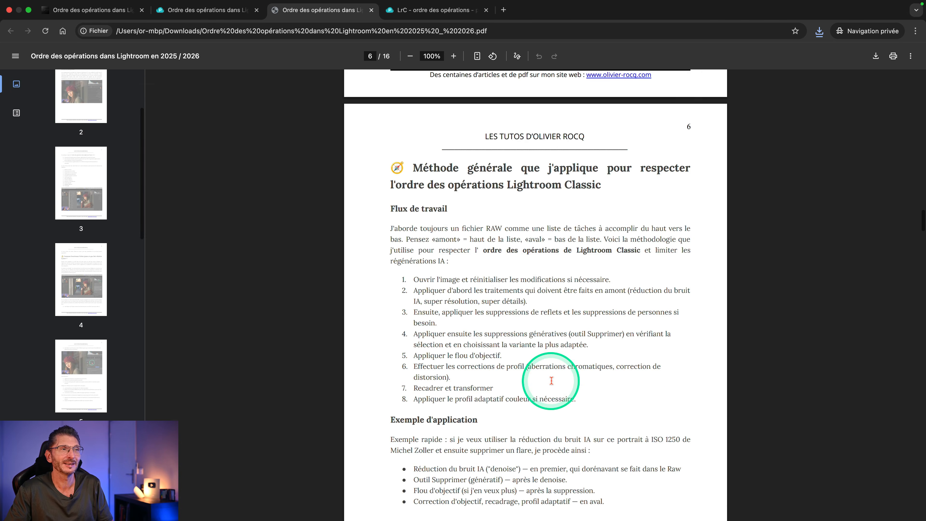
{"action": "scroll", "coordinate": [507, 372], "scroll_direction": "down", "scroll_amount": 8}
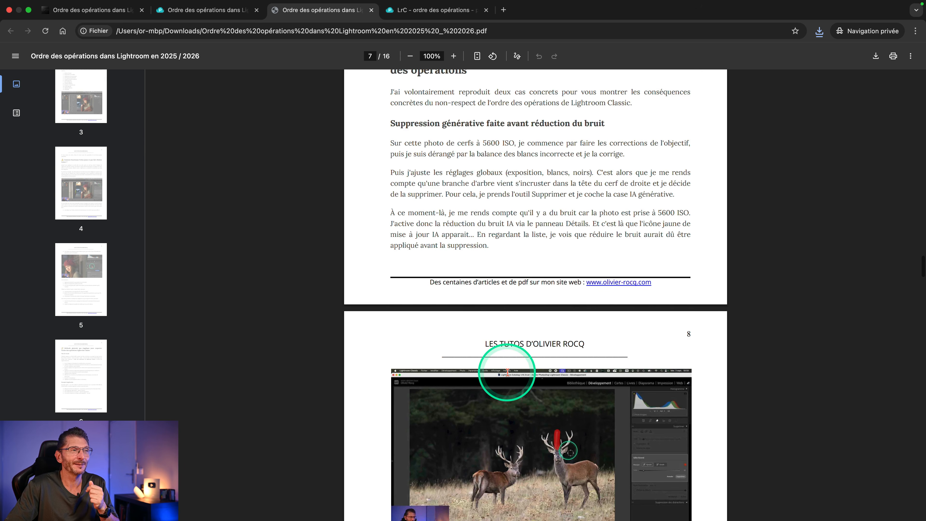
{"action": "scroll", "coordinate": [510, 381], "scroll_direction": "down", "scroll_amount": 9}
{"action": "scroll", "coordinate": [510, 380], "scroll_direction": "down", "scroll_amount": 20}
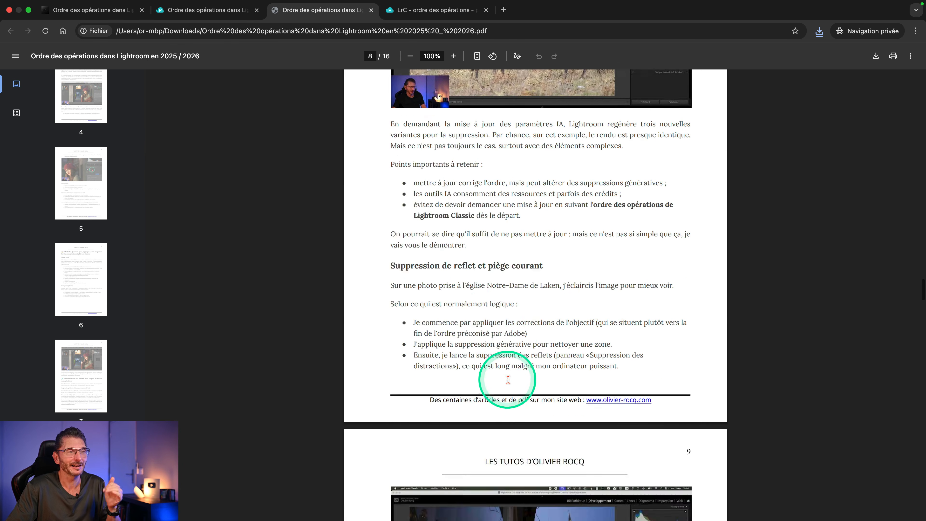